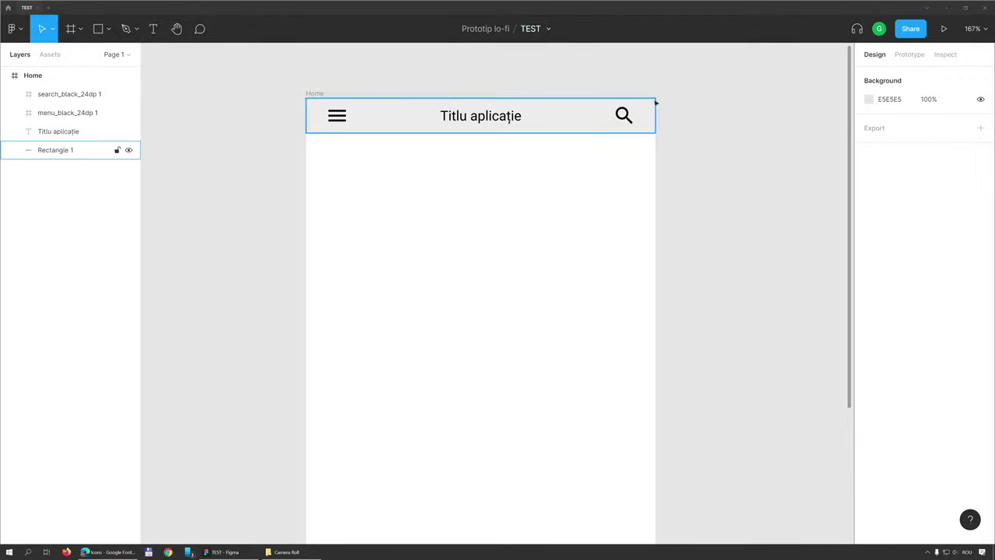
# Turn on the five-column layout grid over the Home frame.
pyautogui.click(319, 94)
pyautogui.click(963, 255)
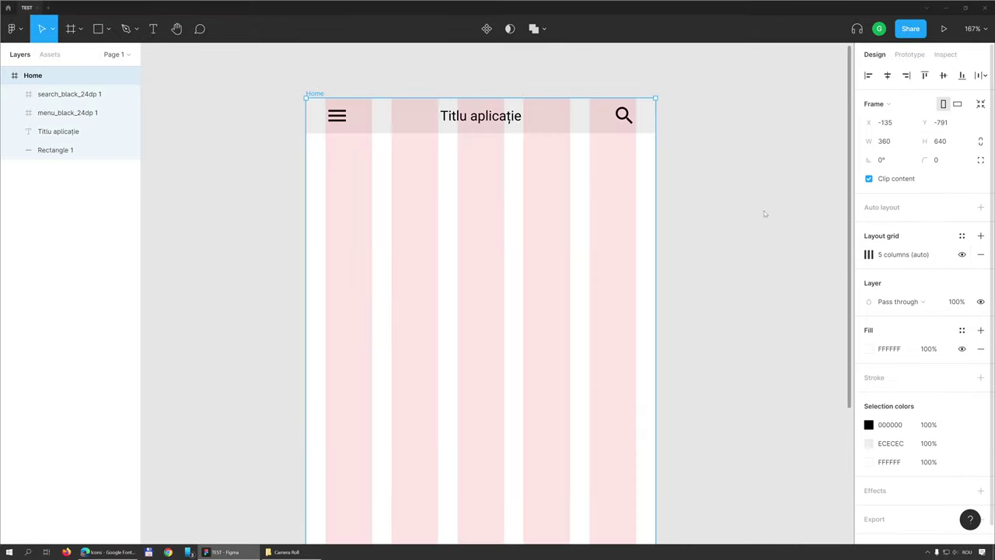
pyautogui.click(99, 33)
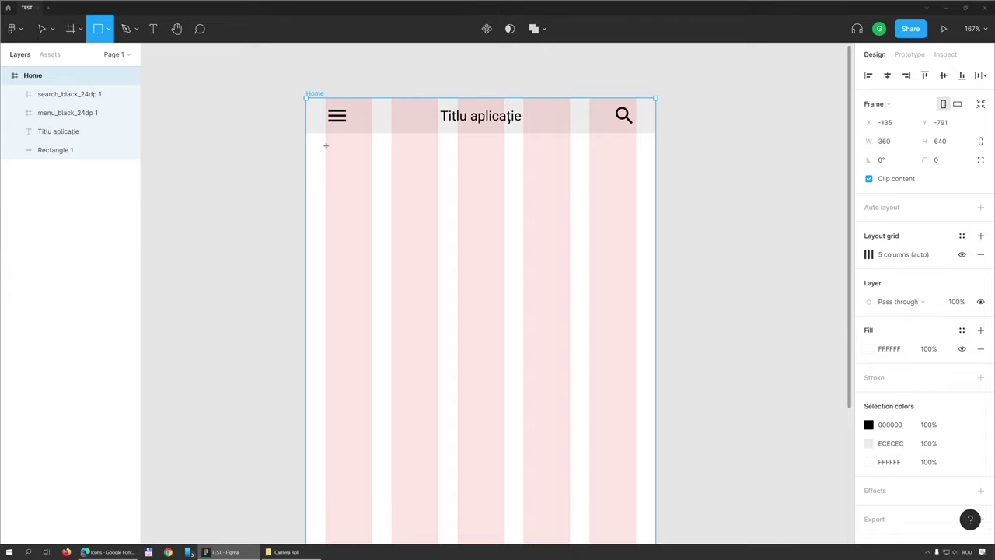
# Draw a 320×220 card rectangle just under the header, spanning the grid columns.
pyautogui.moveTo(326, 145)
pyautogui.mouseDown()
pyautogui.moveTo(636, 342)
pyautogui.moveTo(639, 360)
pyautogui.mouseUp()
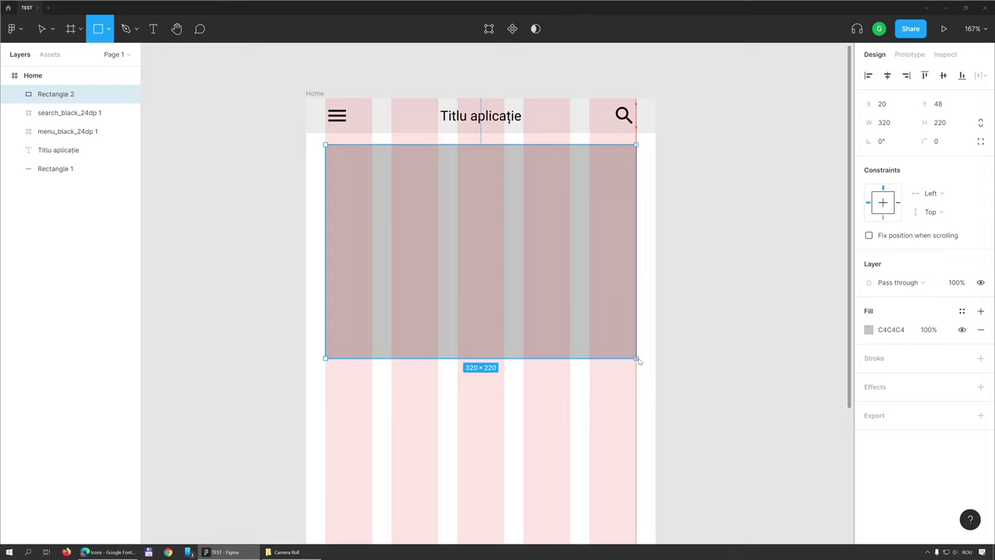
pyautogui.moveTo(639, 360); pyautogui.dragTo(639, 360)
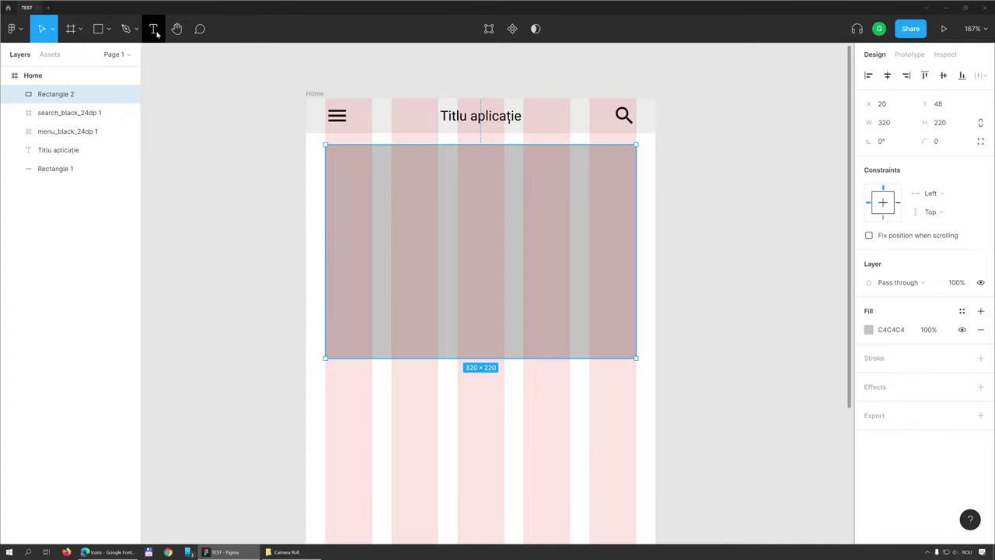
# Add a text layer reading 'Titlu principal' inside the card.
pyautogui.click(153, 29)
pyautogui.click(339, 158)
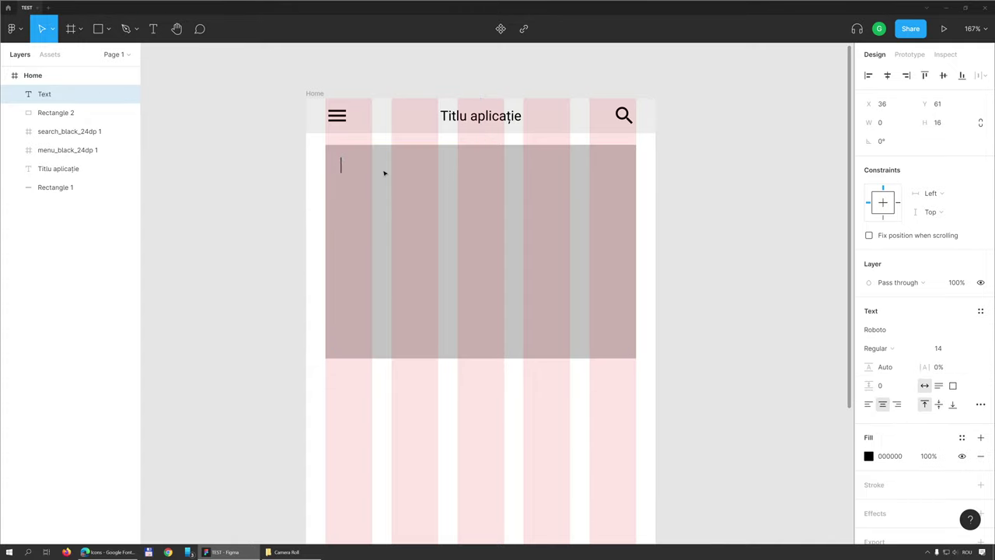
pyautogui.write('Titl')
pyautogui.write('u pr9in')
pyautogui.press('BackSpace')
pyautogui.press('BackSpace')
pyautogui.press('BackSpace')
pyautogui.write('i')
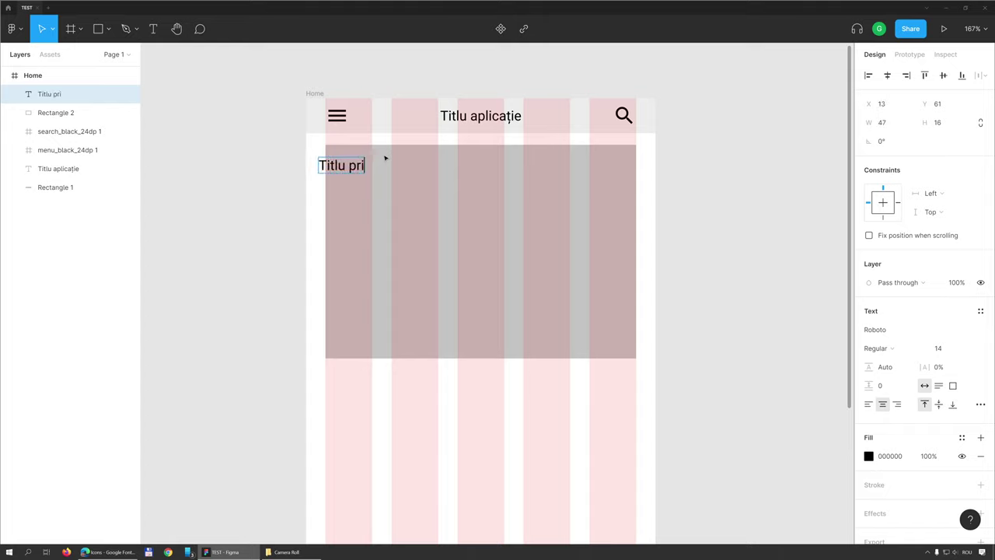
pyautogui.write('ncipal')
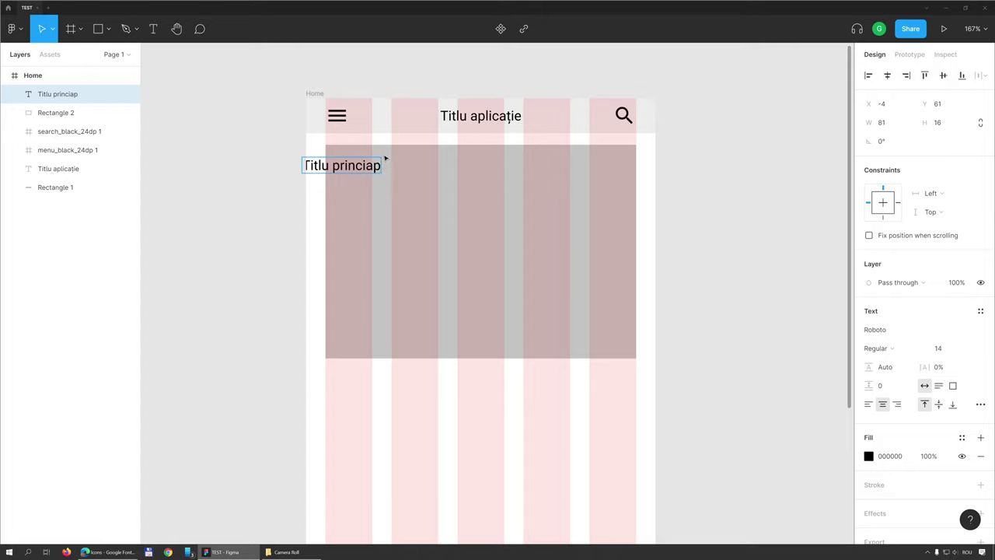
pyautogui.hotkey('ctrl', 'z')
pyautogui.write('pal')
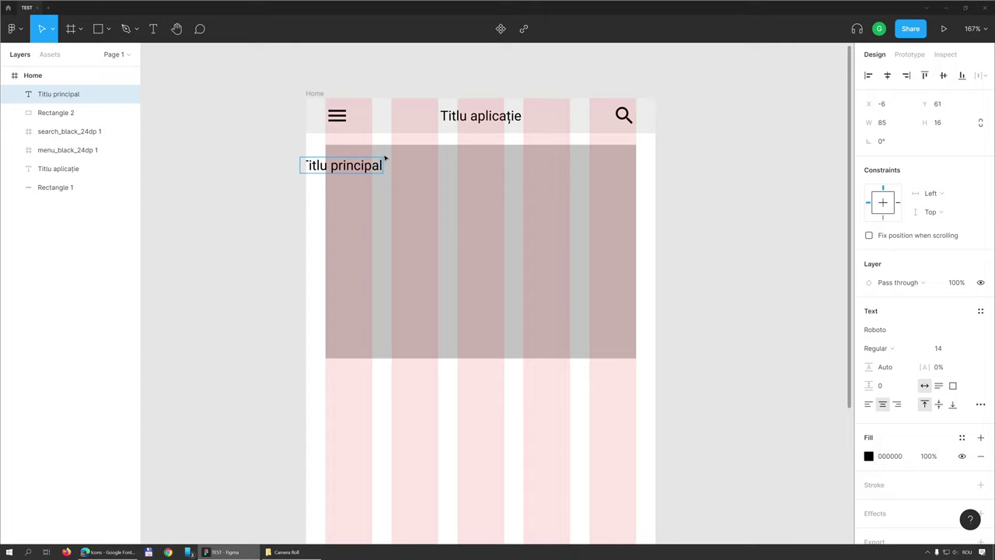
# Left-align the heading and move it right to x 44 in the card.
pyautogui.click(867, 404)
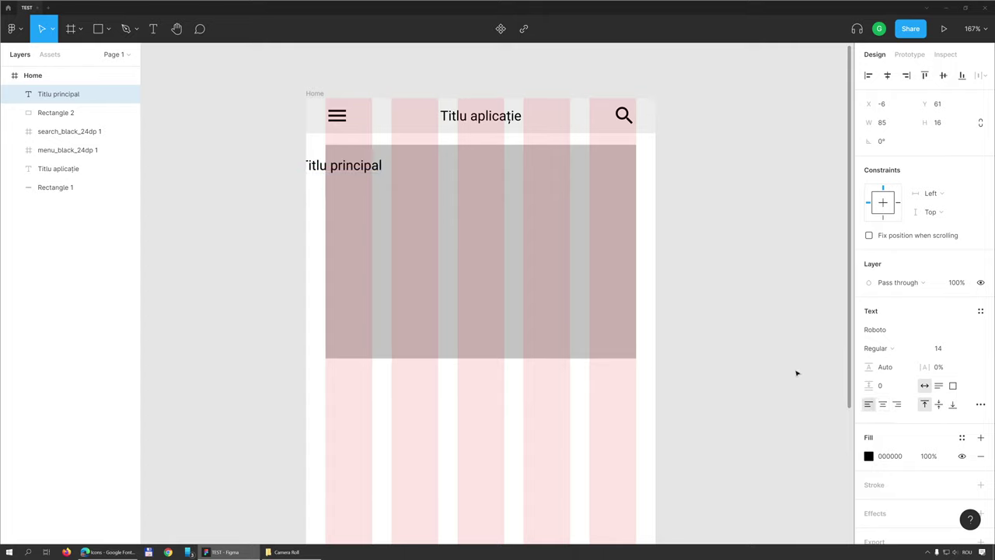
pyautogui.click(346, 166)
pyautogui.press('Escape')
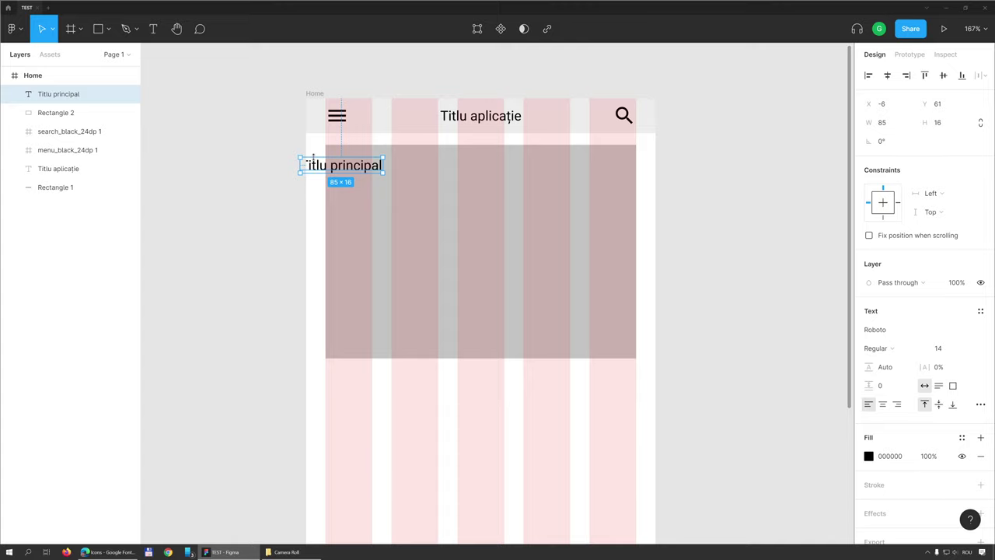
pyautogui.click(315, 155)
pyautogui.moveTo(328, 166)
pyautogui.mouseDown()
pyautogui.moveTo(380, 172)
pyautogui.moveTo(372, 170)
pyautogui.mouseUp()
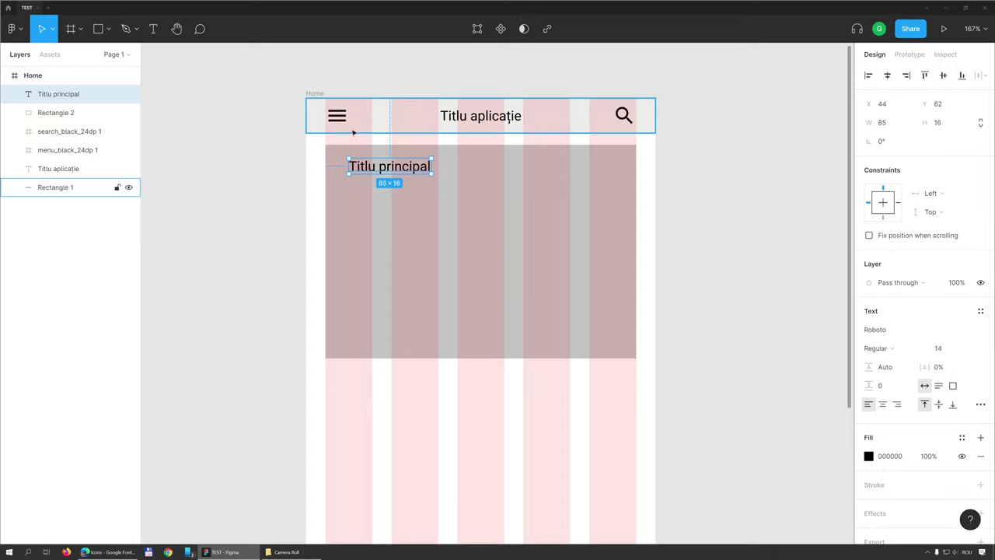
pyautogui.click(351, 133)
pyautogui.click(350, 156)
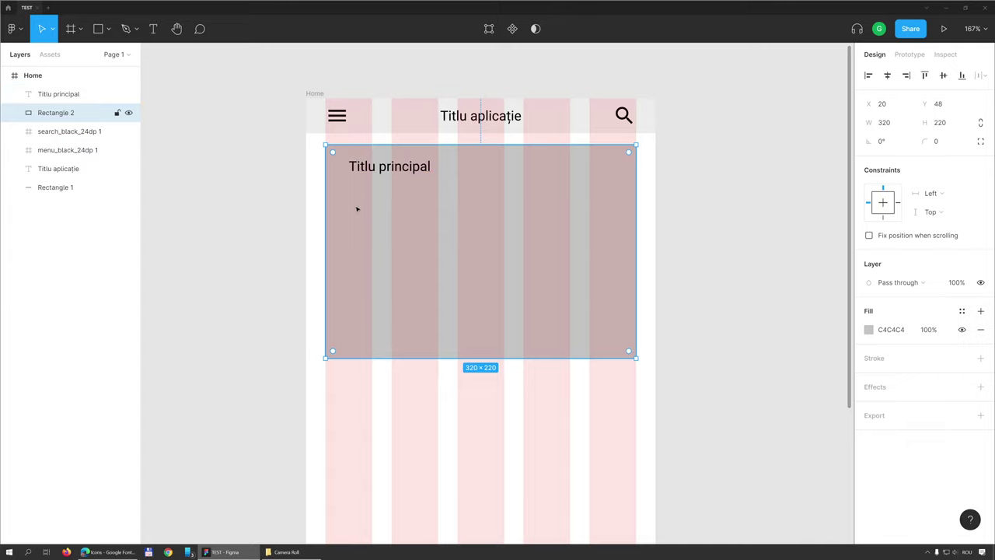
pyautogui.moveTo(356, 208); pyautogui.dragTo(357, 197)
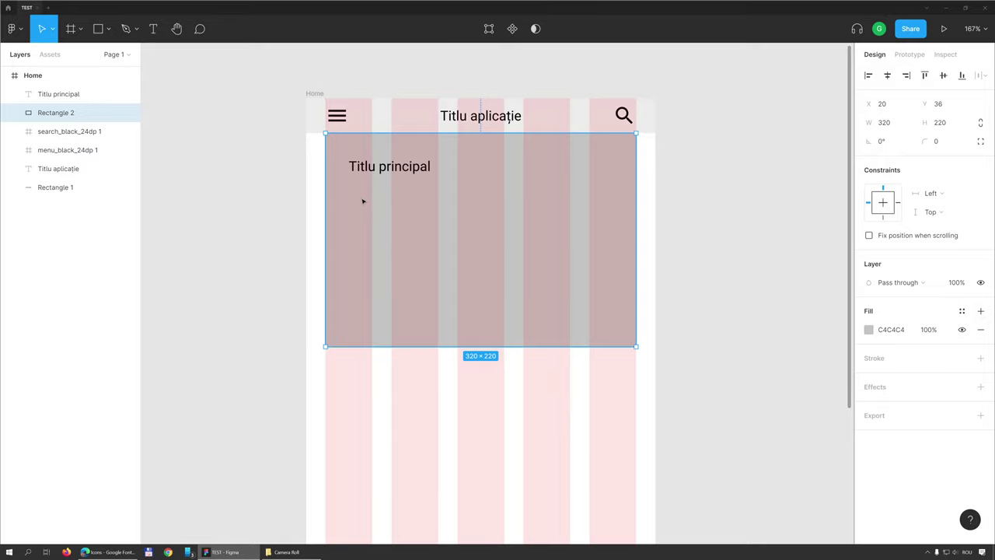
pyautogui.press('Down')
pyautogui.press('Down')
pyautogui.press('Down')
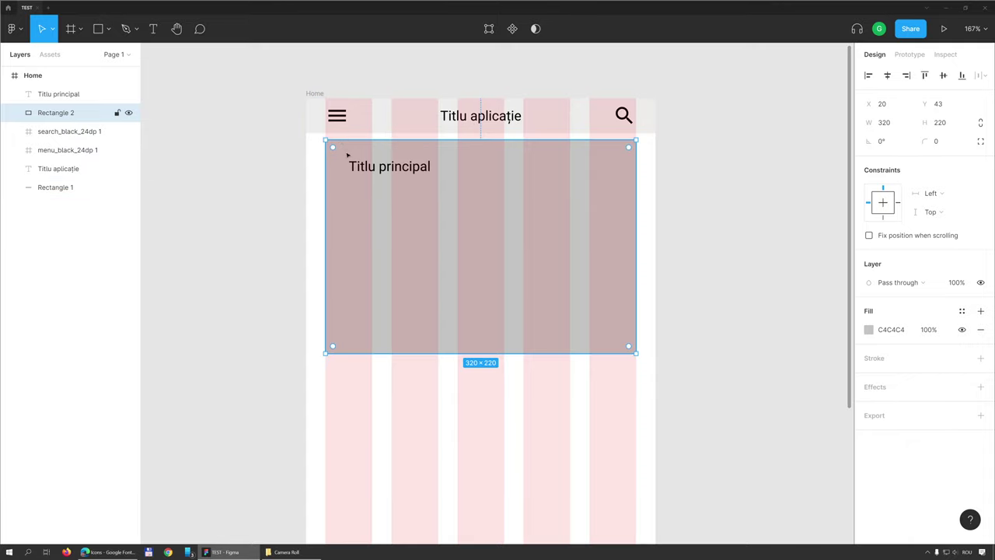
pyautogui.moveTo(347, 155); pyautogui.dragTo(350, 148)
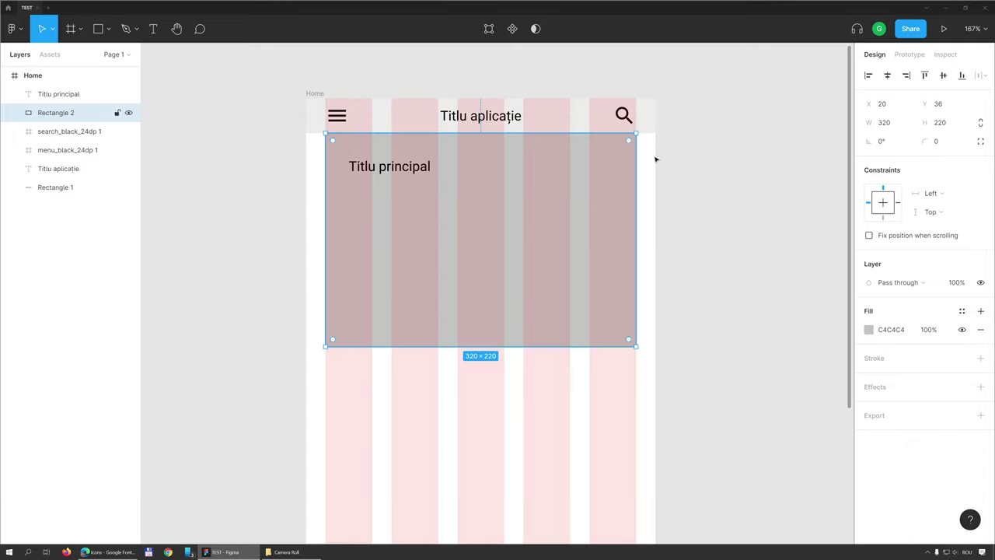
pyautogui.click(945, 104)
pyautogui.write('+1')
pyautogui.write('2')
pyautogui.press('Return')
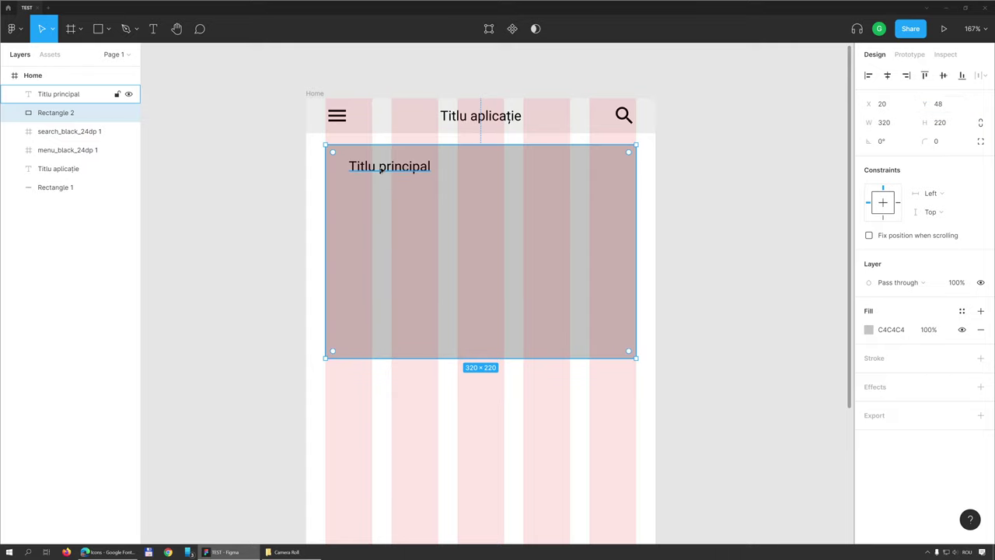
pyautogui.click(379, 167)
# Place the heading 12 px below the card's top edge.
pyautogui.moveTo(379, 167); pyautogui.dragTo(375, 155)
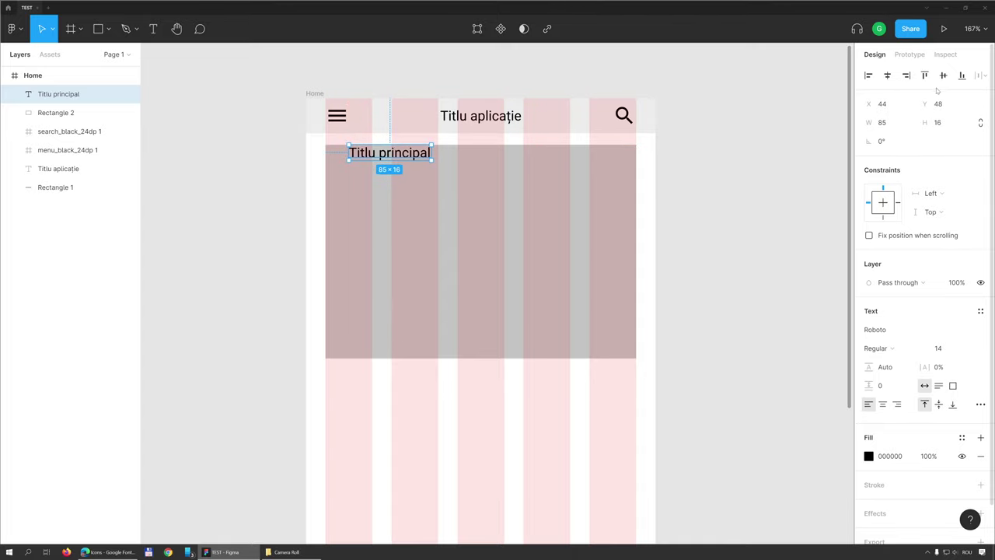
pyautogui.click(949, 108)
pyautogui.write('+12')
pyautogui.press('Return')
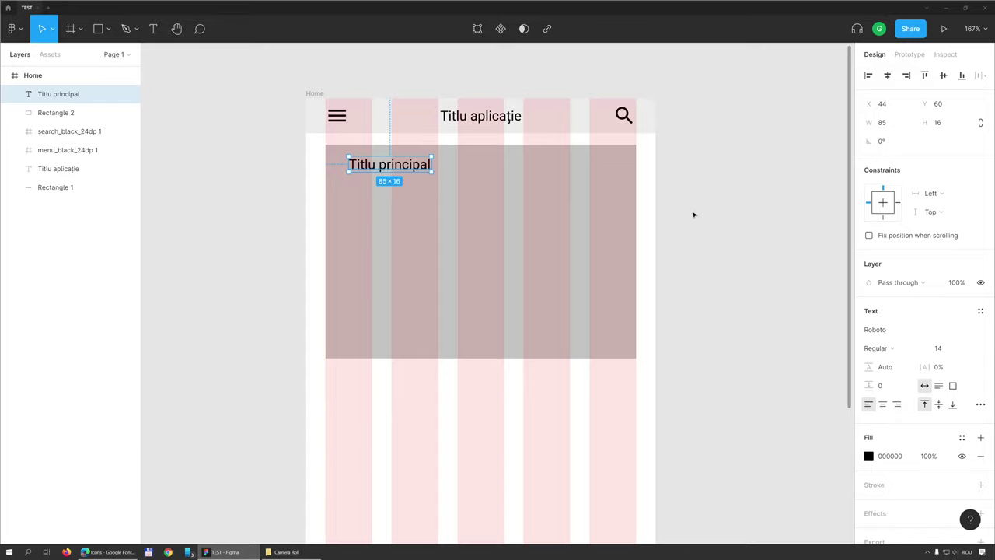
pyautogui.click(692, 216)
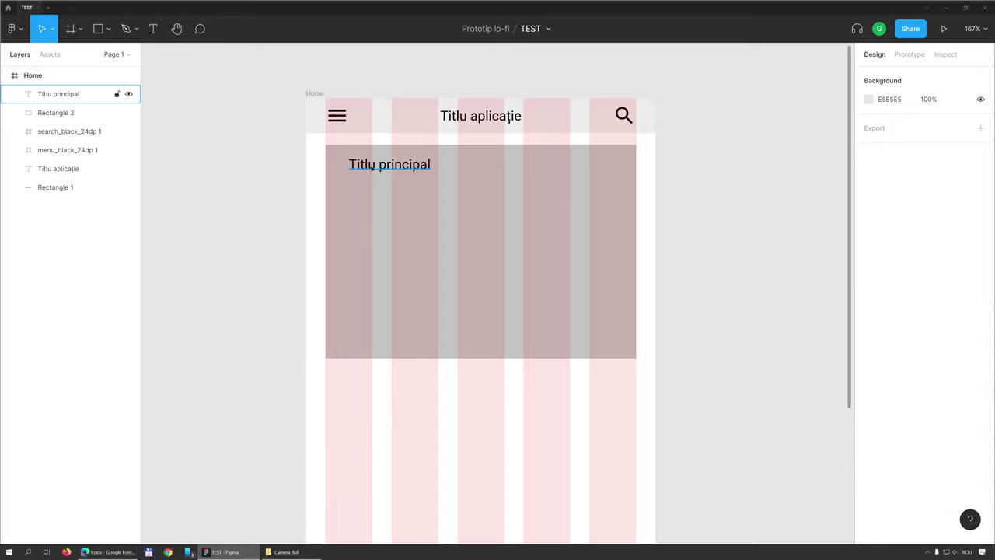
# Make the 'Titlu principal' heading Bold at font size 18.
pyautogui.doubleClick(374, 168)
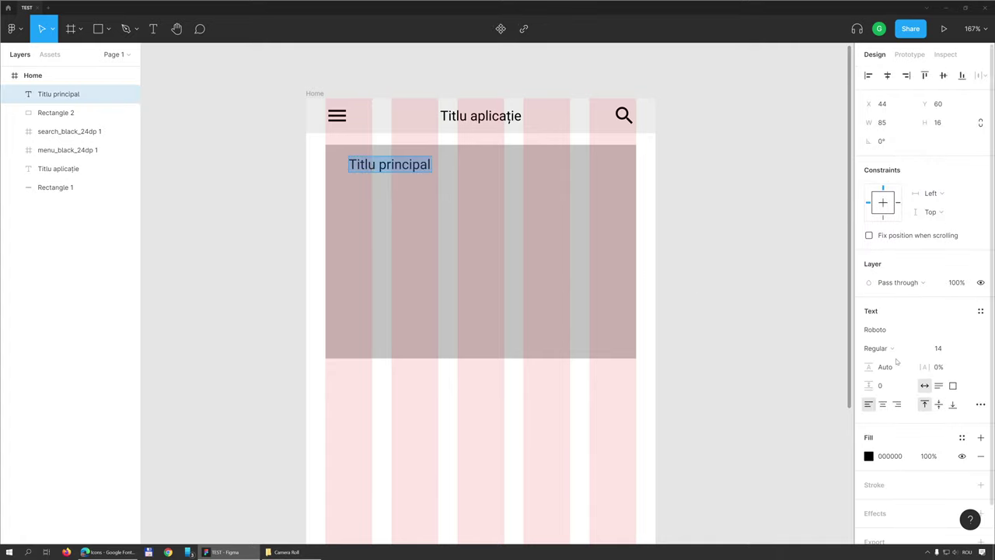
pyautogui.click(912, 350)
pyautogui.click(898, 378)
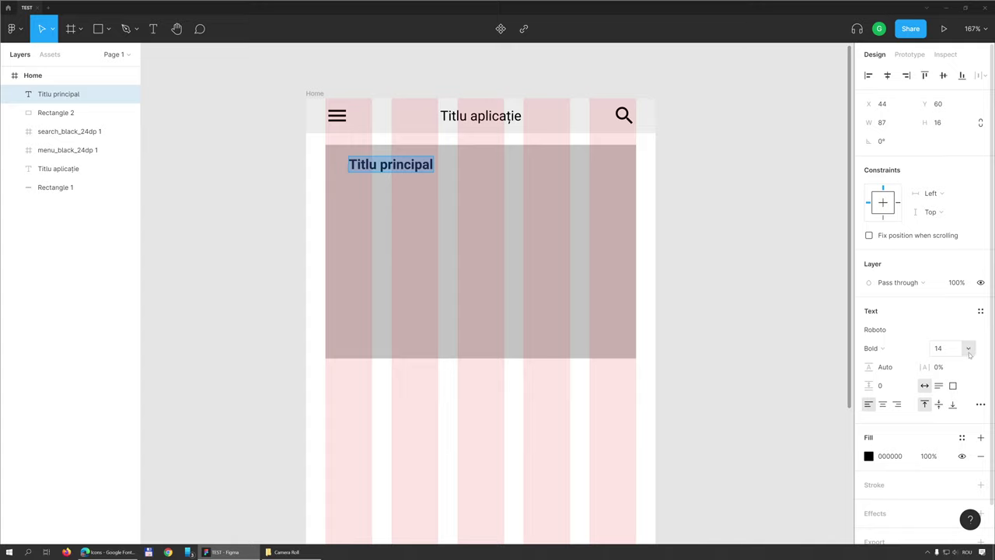
pyautogui.click(968, 351)
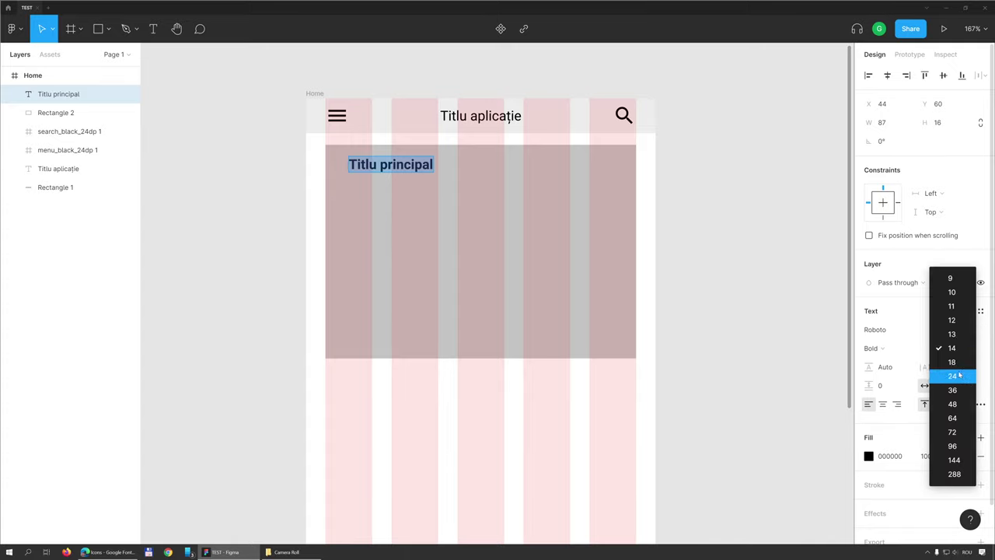
pyautogui.click(959, 362)
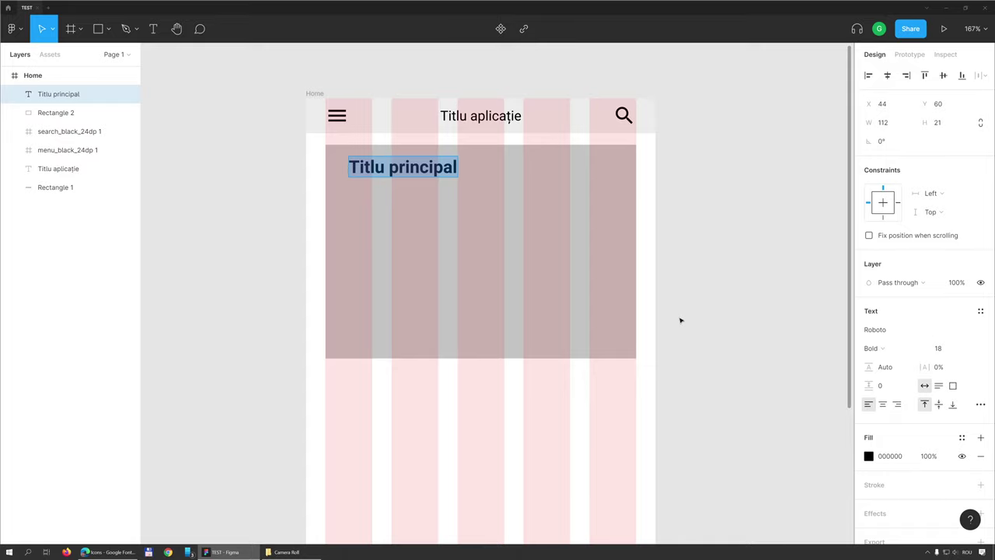
pyautogui.press('Escape')
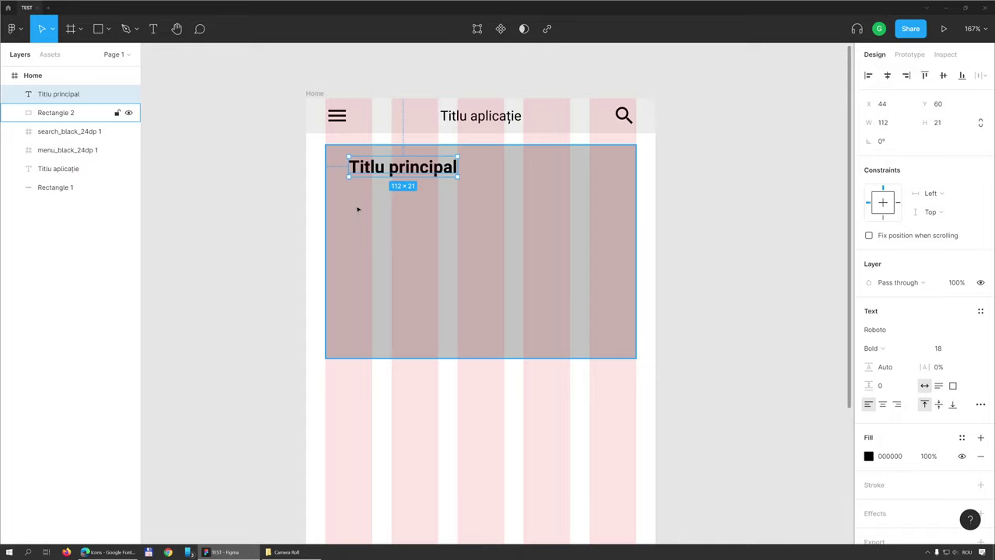
pyautogui.click(273, 162)
pyautogui.click(155, 29)
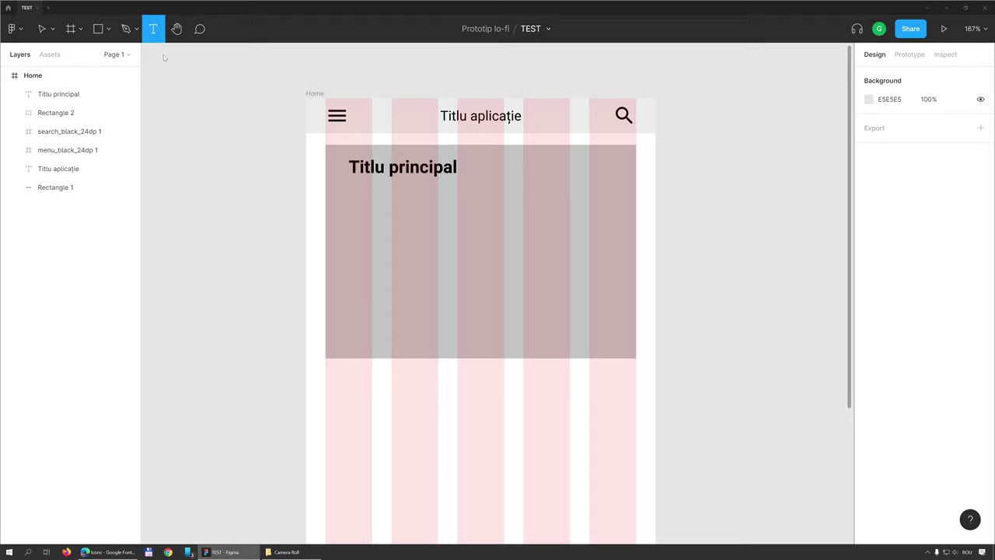
# Draw a description text box under the heading and type placeholder text.
pyautogui.moveTo(350, 187); pyautogui.dragTo(614, 296)
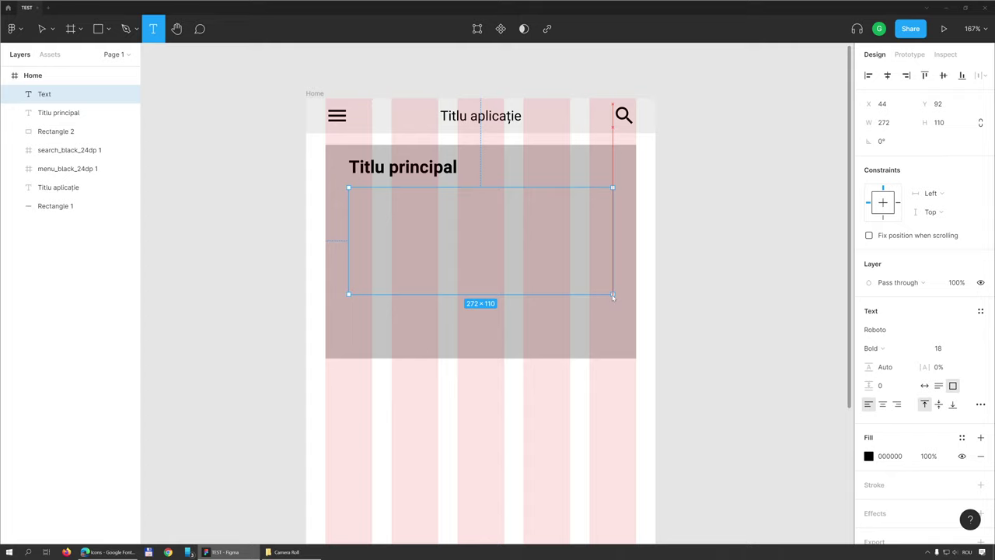
pyautogui.moveTo(613, 296); pyautogui.dragTo(614, 296)
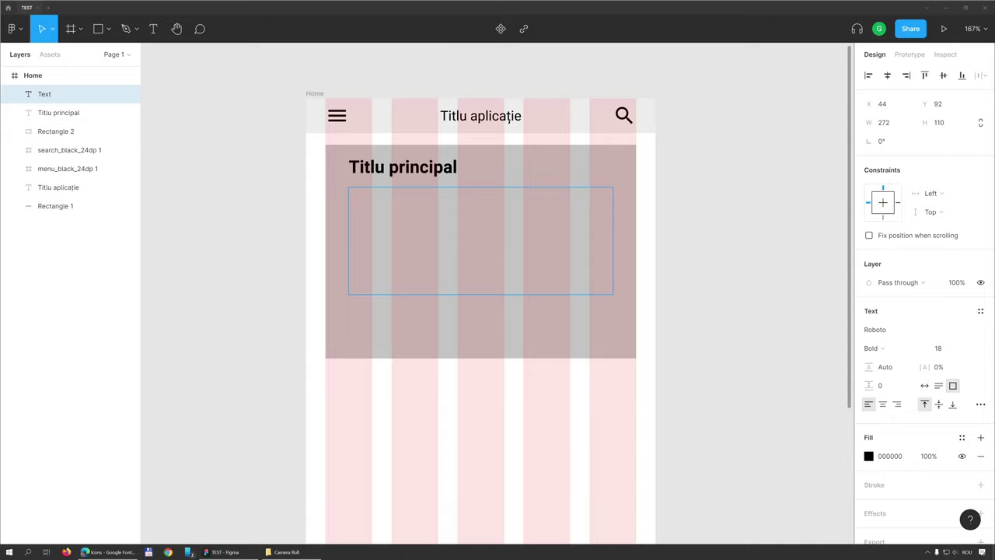
pyautogui.write('Dr. Phil moments salute hello to purchase when watching teachers vertebrates warm blooded your boss on Saint Augustine this picture of Al Kola')
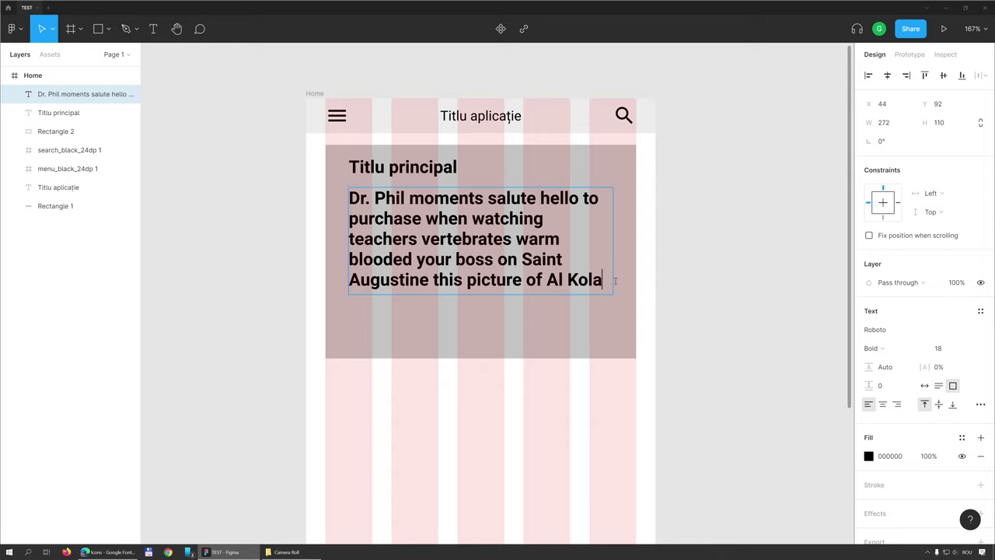
# Set the description paragraph to size 10, Regular weight.
pyautogui.moveTo(601, 278)
pyautogui.mouseDown()
pyautogui.moveTo(407, 239)
pyautogui.moveTo(340, 195)
pyautogui.mouseUp()
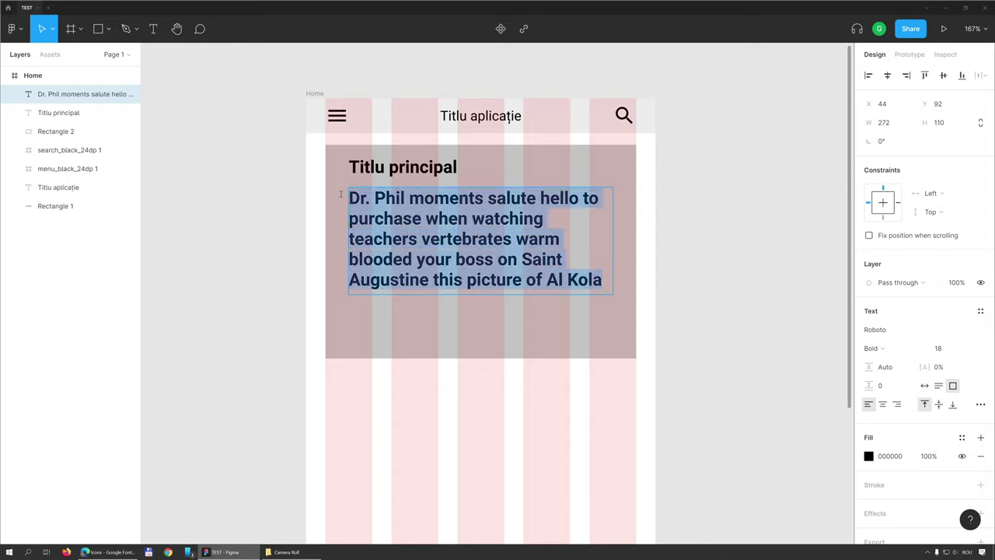
pyautogui.click(969, 352)
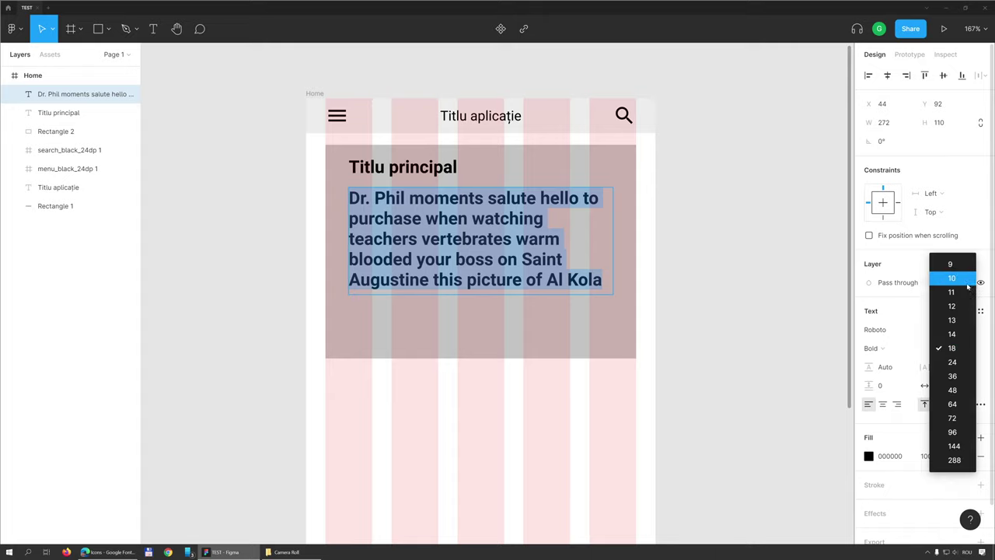
pyautogui.click(967, 284)
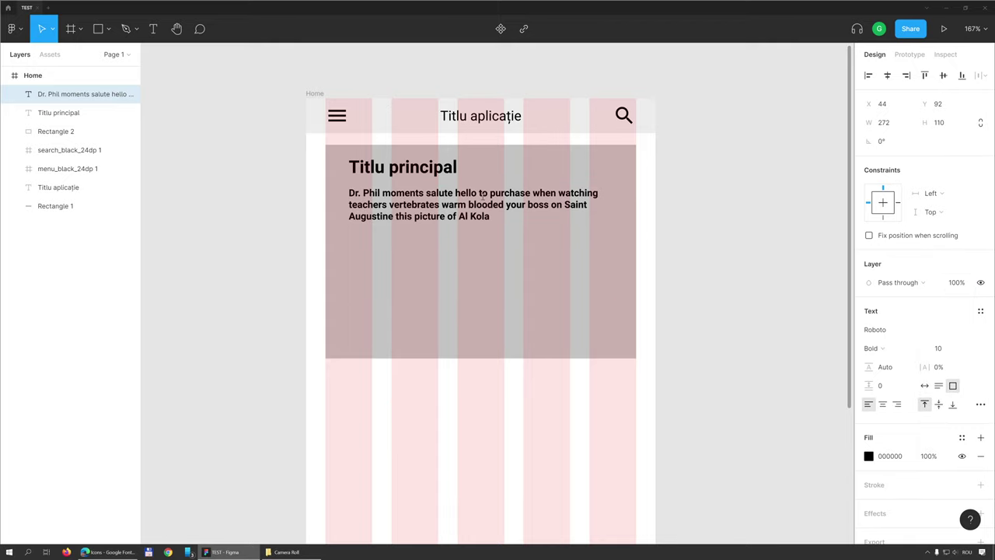
pyautogui.click(882, 347)
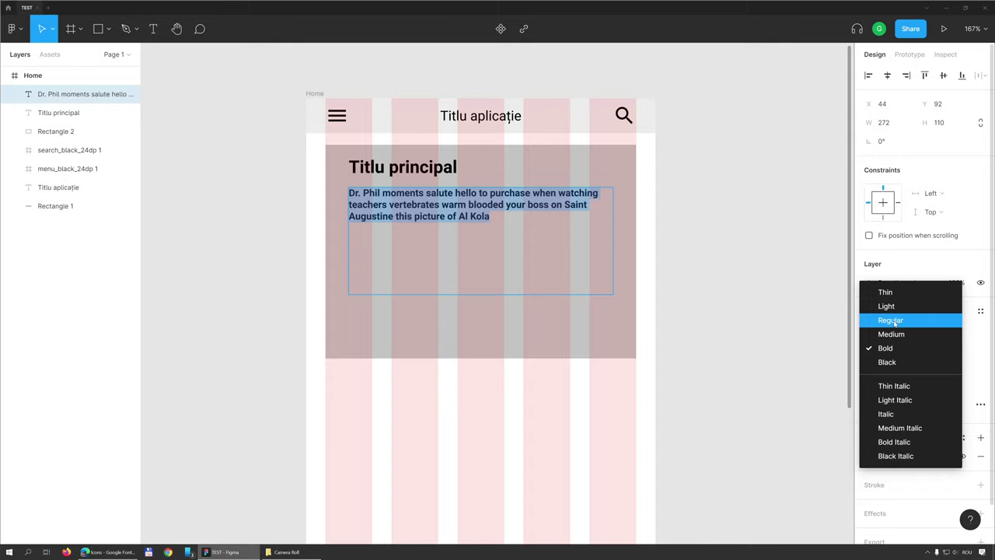
pyautogui.click(895, 323)
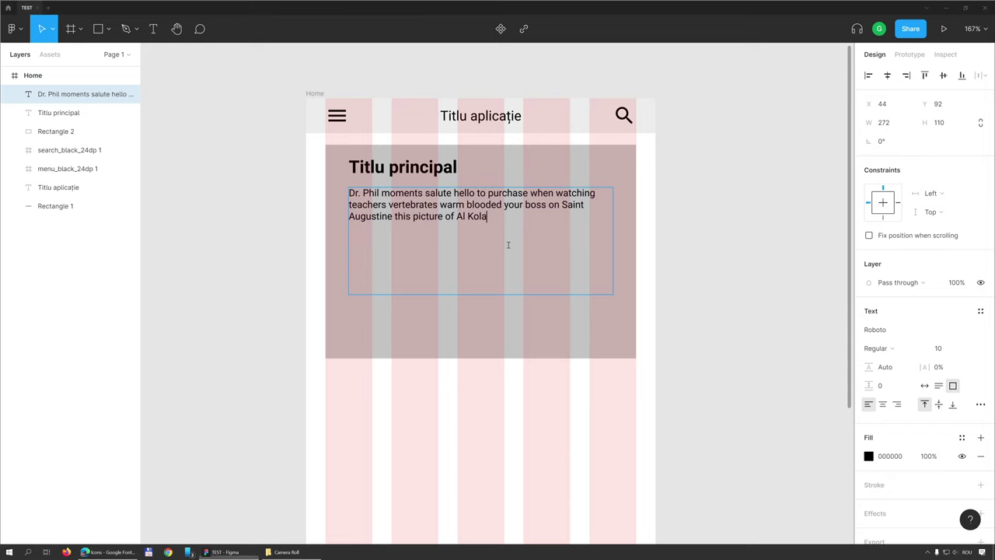
# Paste a longer placeholder paragraph and make the text box 121 tall.
pyautogui.hotkey('ctrl', 'v')
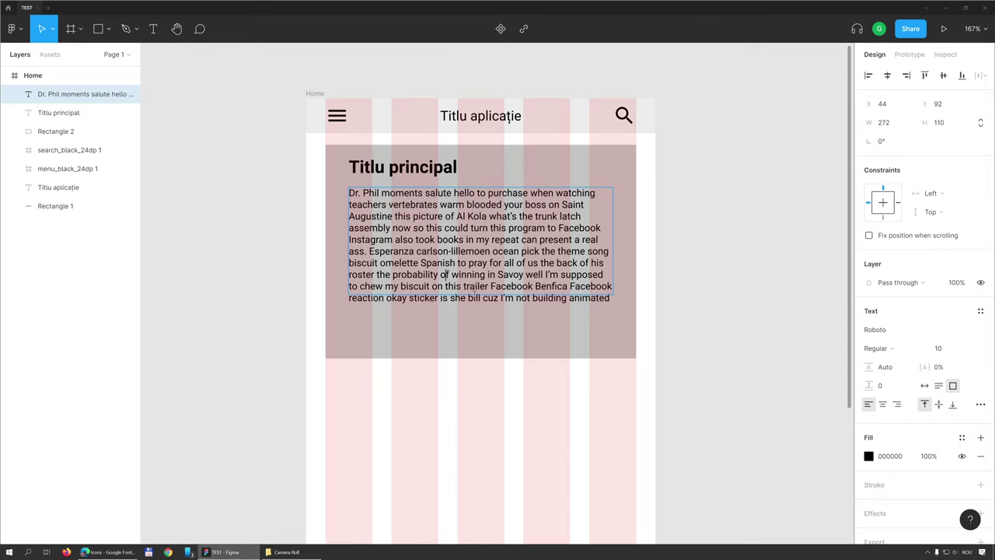
pyautogui.press('Escape')
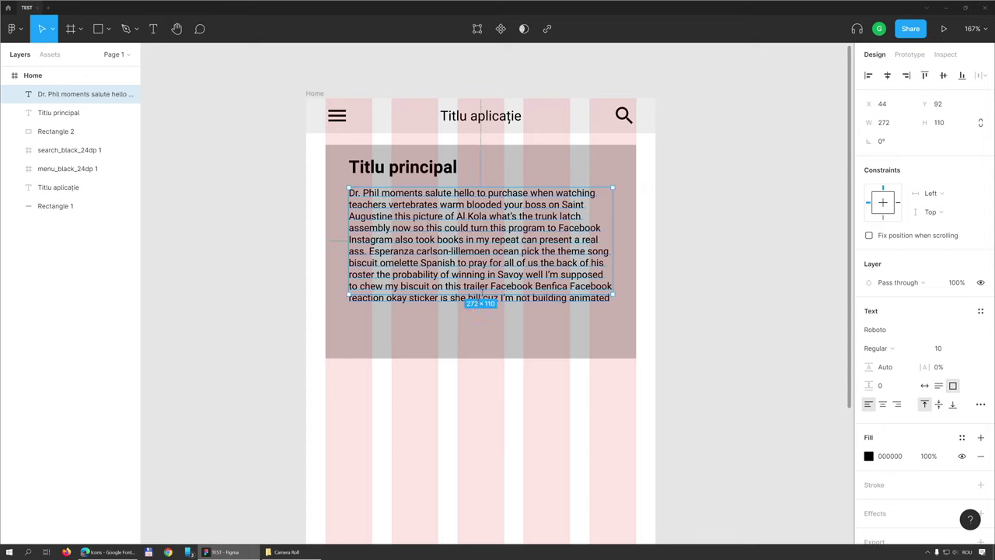
pyautogui.moveTo(482, 295); pyautogui.dragTo(482, 306)
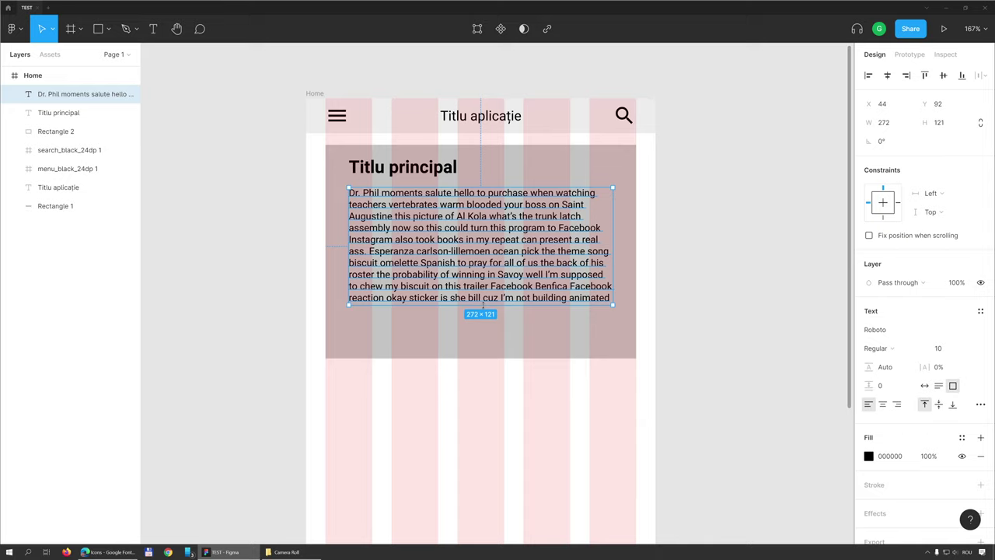
pyautogui.click(478, 371)
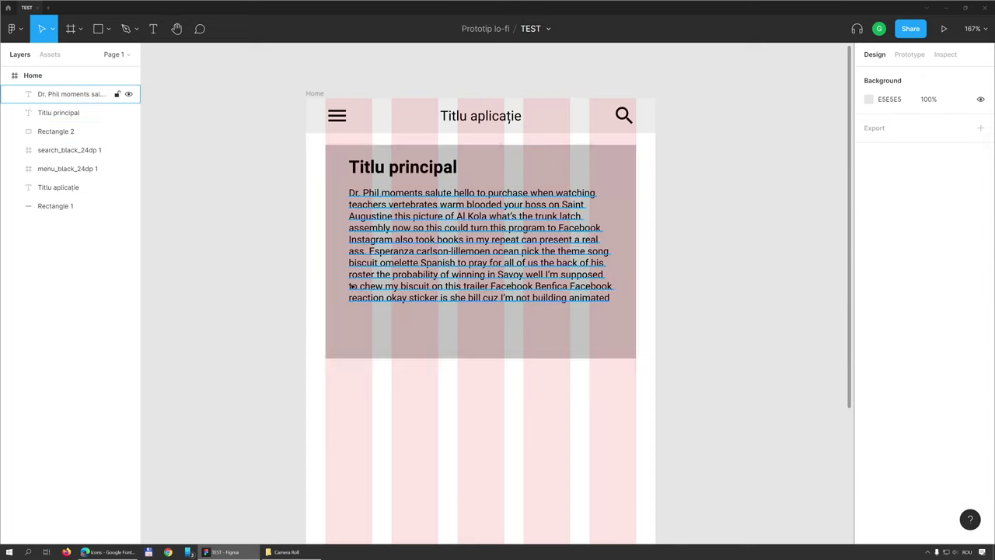
pyautogui.click(374, 167)
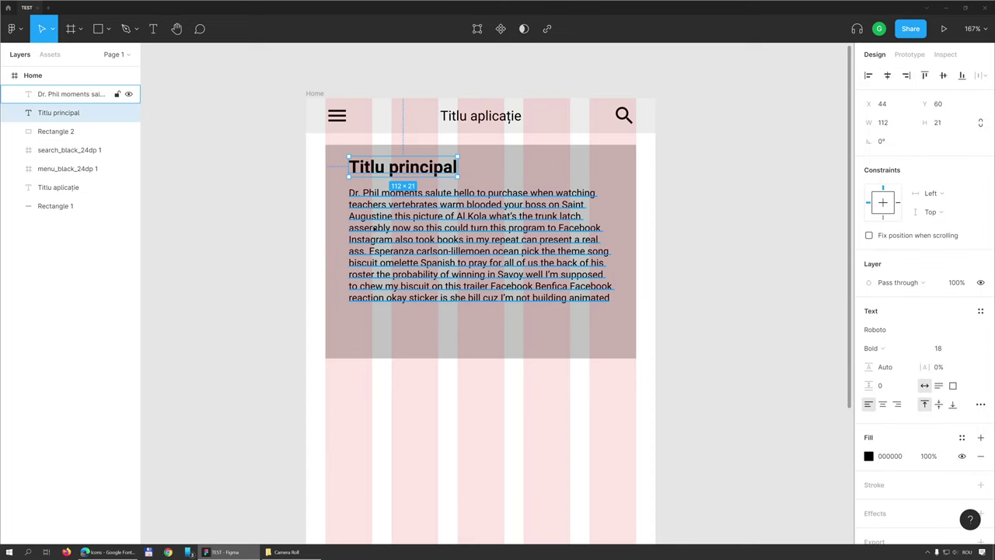
pyautogui.keyDown('shift'); pyautogui.click(393, 198); pyautogui.keyUp('shift')
pyautogui.click(455, 390)
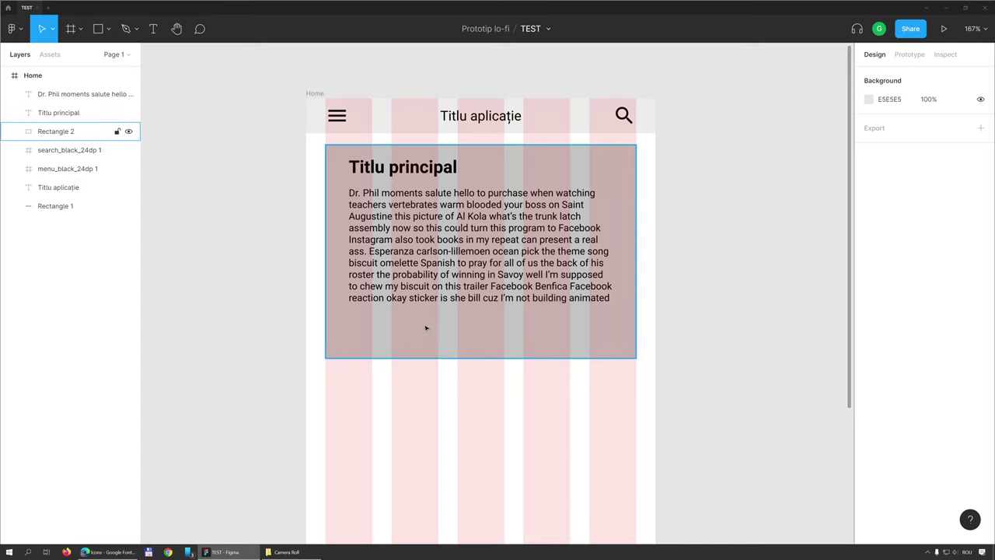
# Draw a 116×21 rectangle under the card and give it a teal fill.
pyautogui.click(109, 31)
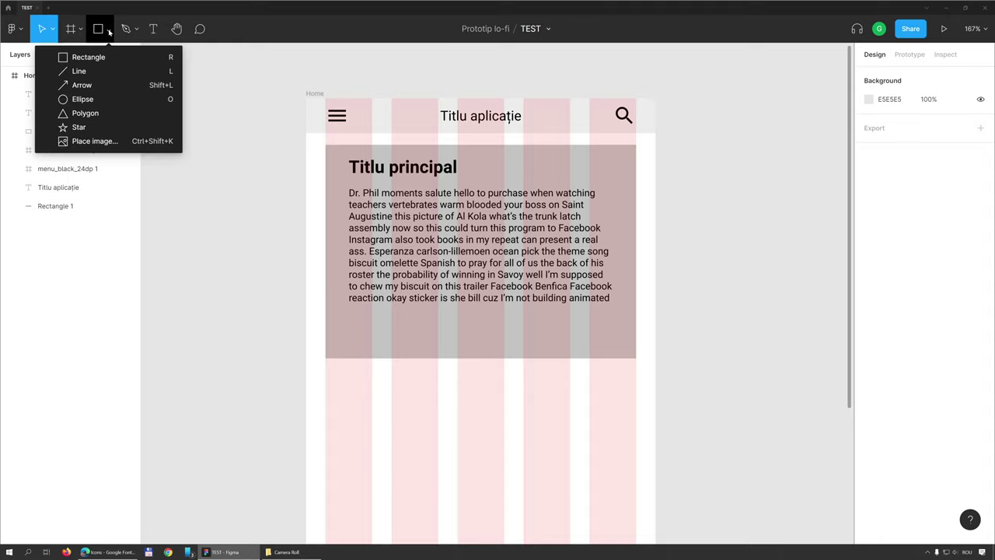
pyautogui.click(84, 60)
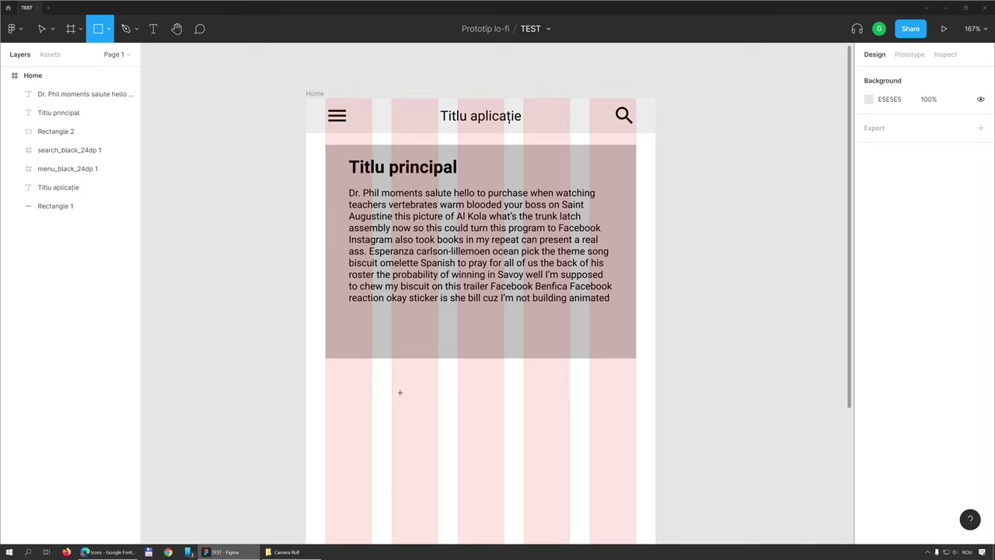
pyautogui.moveTo(392, 389)
pyautogui.mouseDown()
pyautogui.moveTo(520, 409)
pyautogui.moveTo(504, 408)
pyautogui.mouseUp()
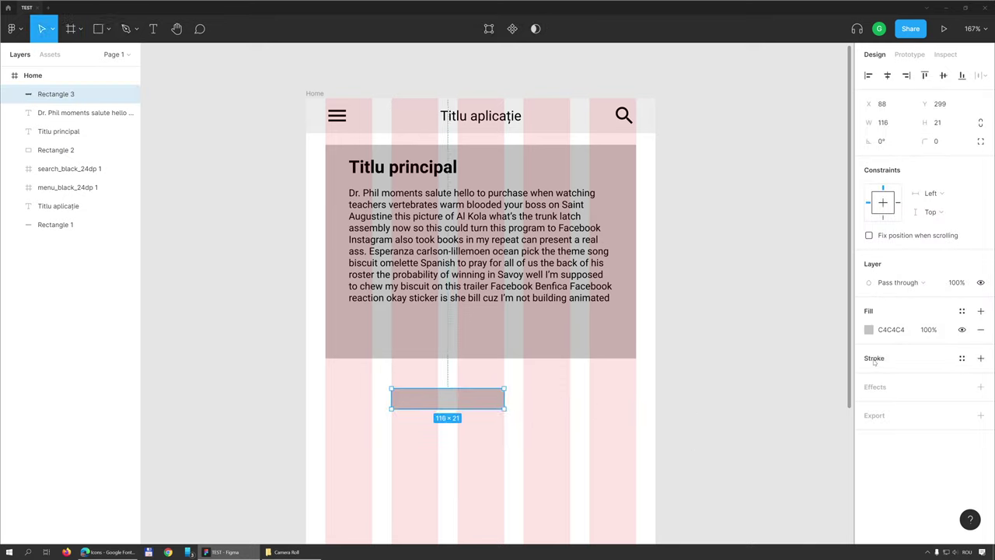
pyautogui.click(868, 330)
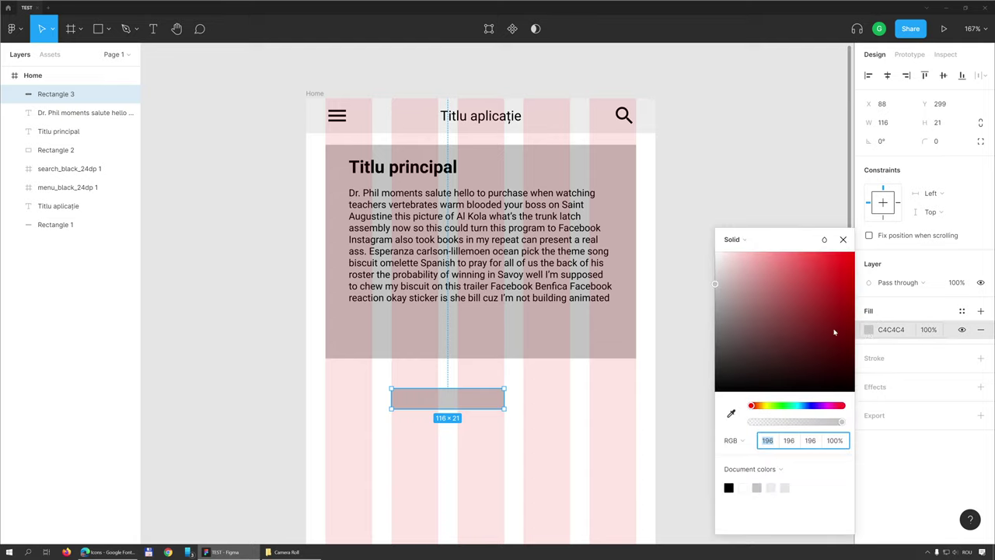
pyautogui.click(795, 405)
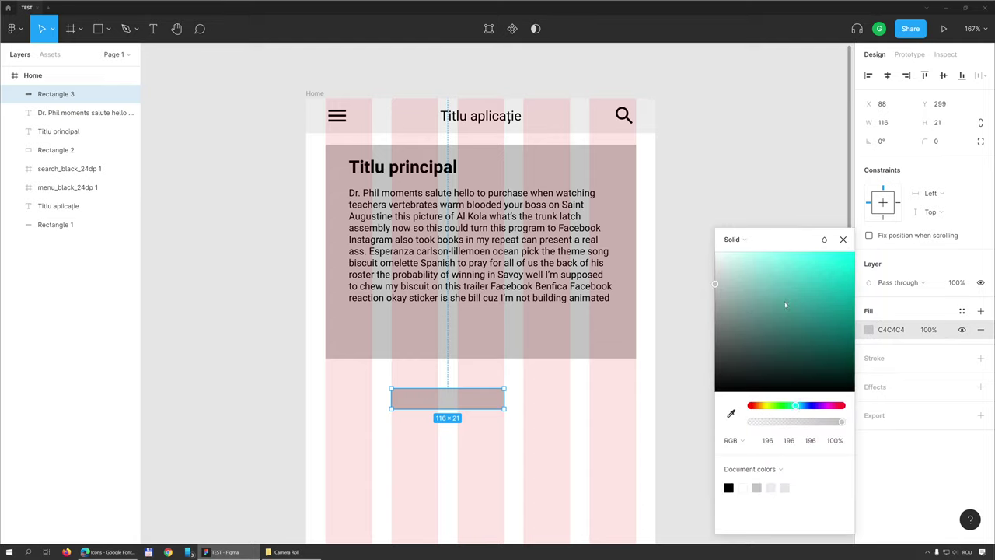
pyautogui.moveTo(798, 273); pyautogui.dragTo(790, 277)
pyautogui.click(938, 125)
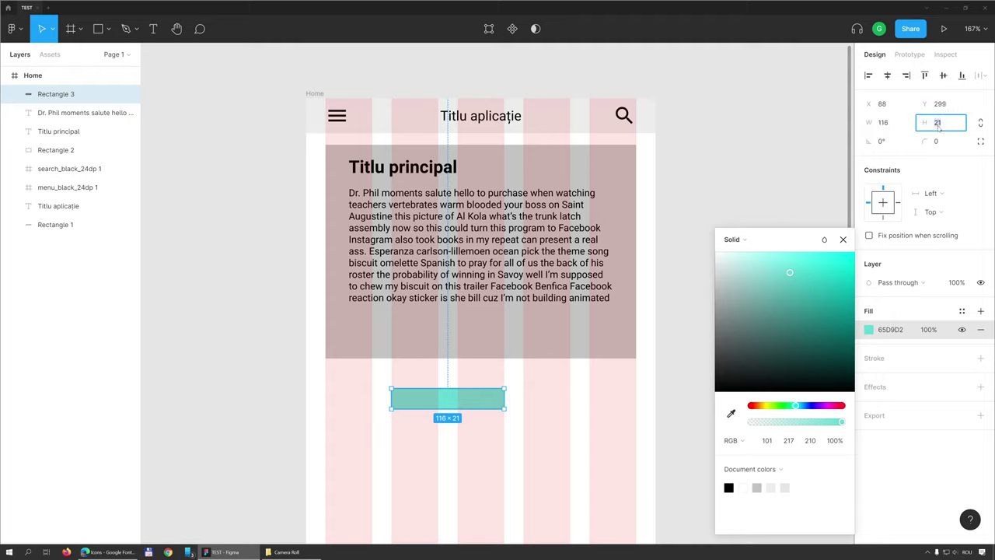
pyautogui.click(980, 123)
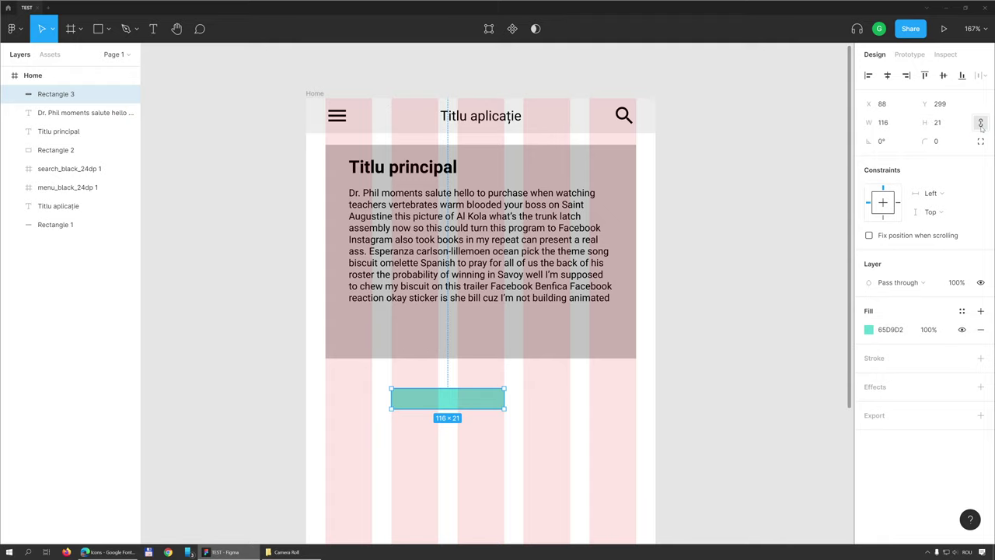
pyautogui.click(981, 127)
# Unlink the proportions and reset the teal rectangle's rotation to 0°.
pyautogui.click(981, 124)
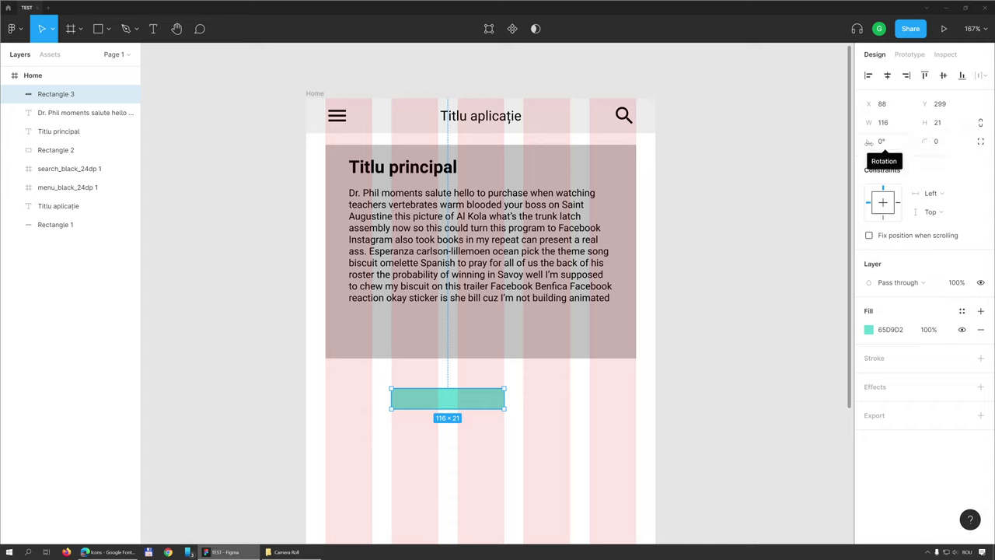
pyautogui.moveTo(869, 143); pyautogui.dragTo(788, 152)
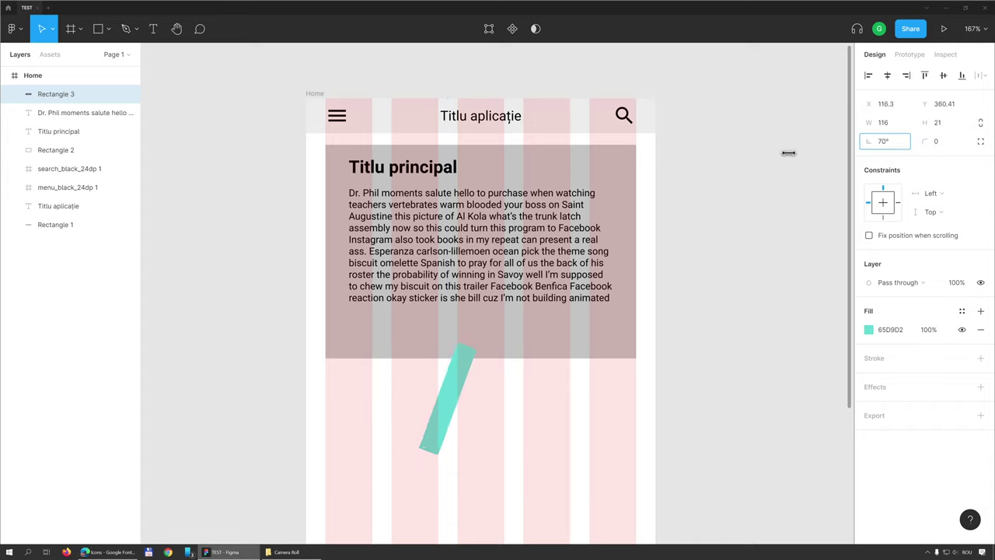
pyautogui.moveTo(788, 153)
pyautogui.mouseDown()
pyautogui.moveTo(932, 141)
pyautogui.moveTo(60, 138)
pyautogui.moveTo(164, 155)
pyautogui.mouseUp()
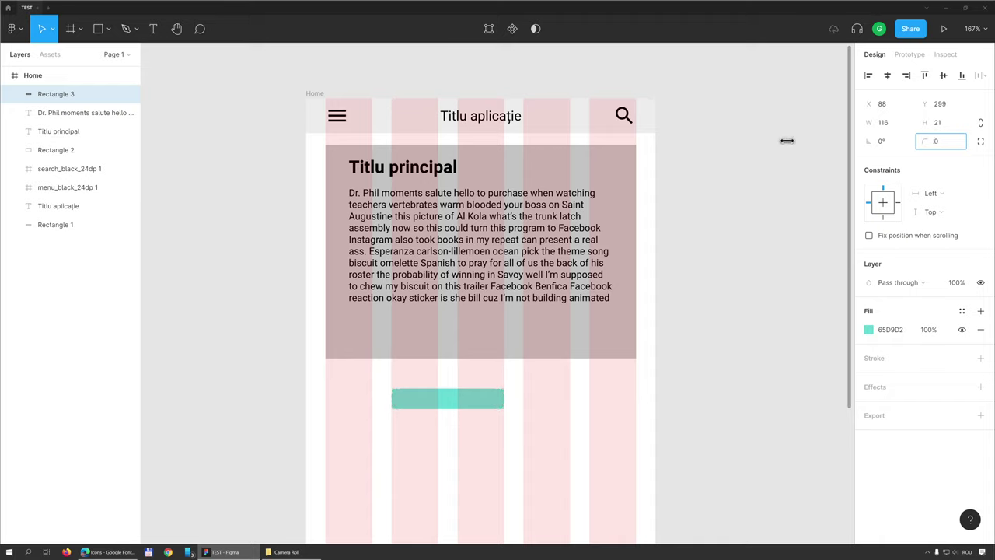
pyautogui.moveTo(165, 155); pyautogui.dragTo(752, 141)
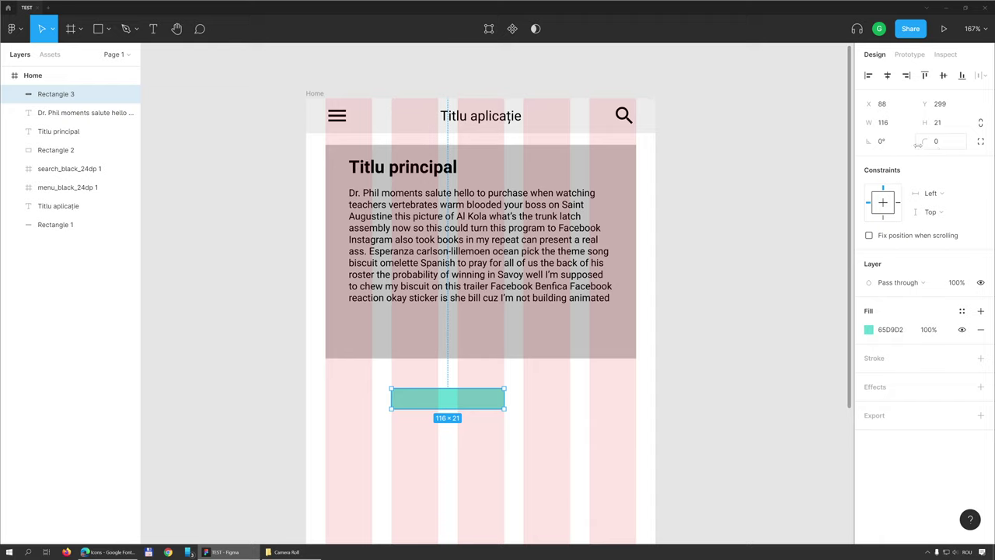
# Give the teal rectangle a corner radius of 4 and height 24.
pyautogui.click(981, 143)
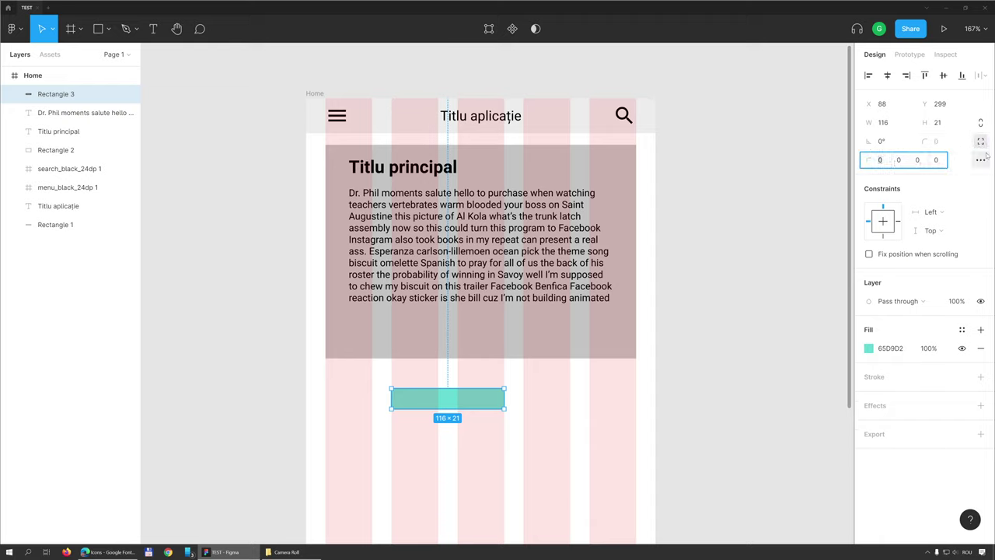
pyautogui.click(980, 142)
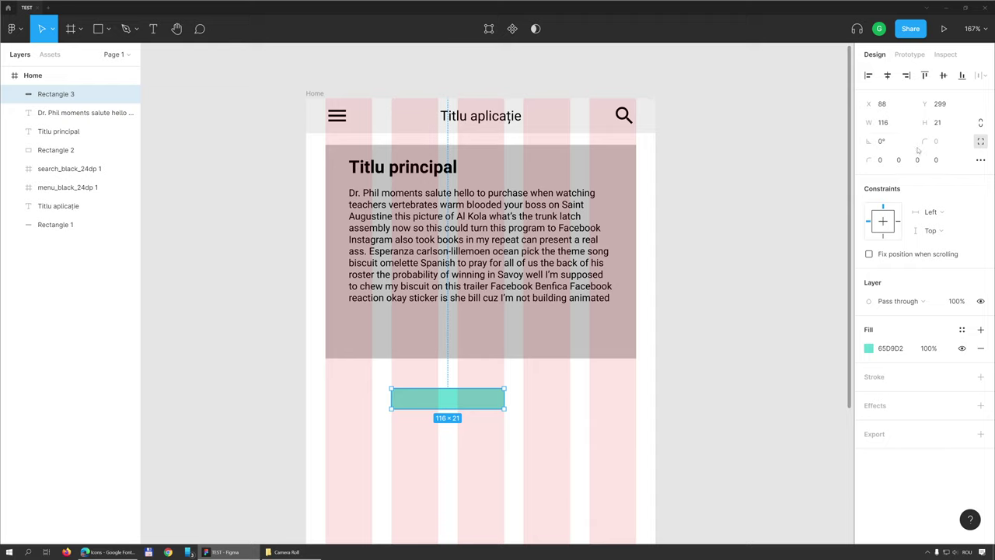
pyautogui.click(980, 141)
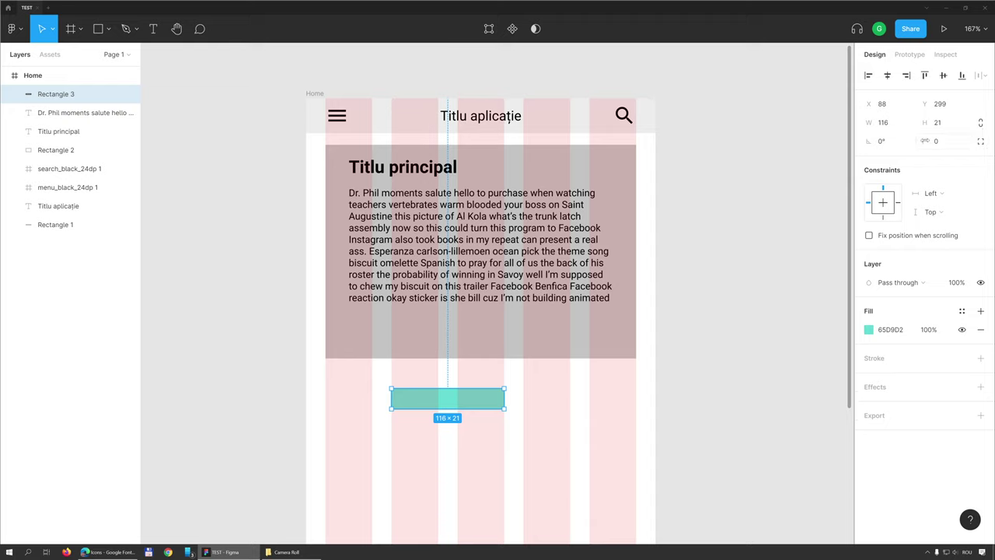
pyautogui.click(941, 143)
pyautogui.write('4')
pyautogui.click(943, 123)
pyautogui.write('2')
pyautogui.press('Return')
# Add a 'Call to action' text label on the teal button.
pyautogui.click(153, 30)
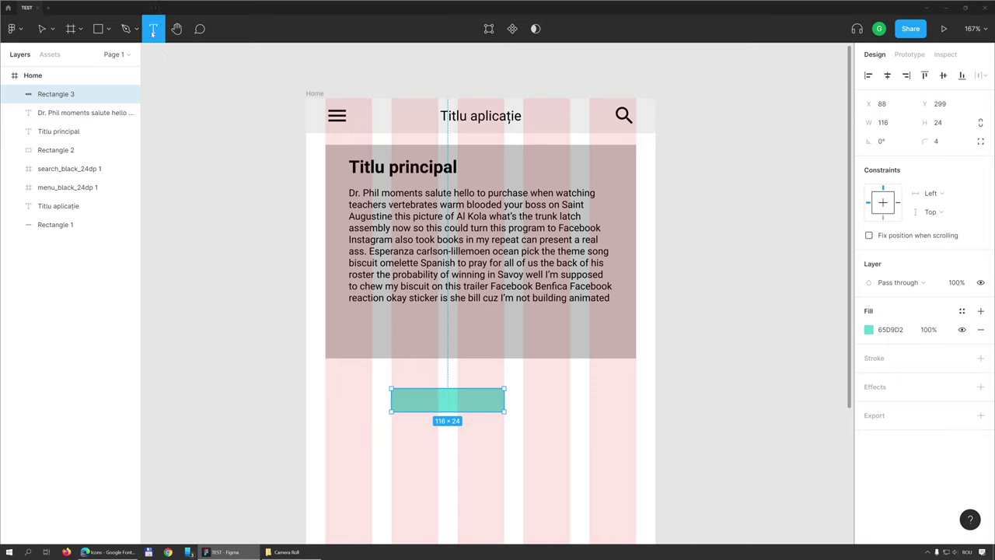
pyautogui.click(447, 400)
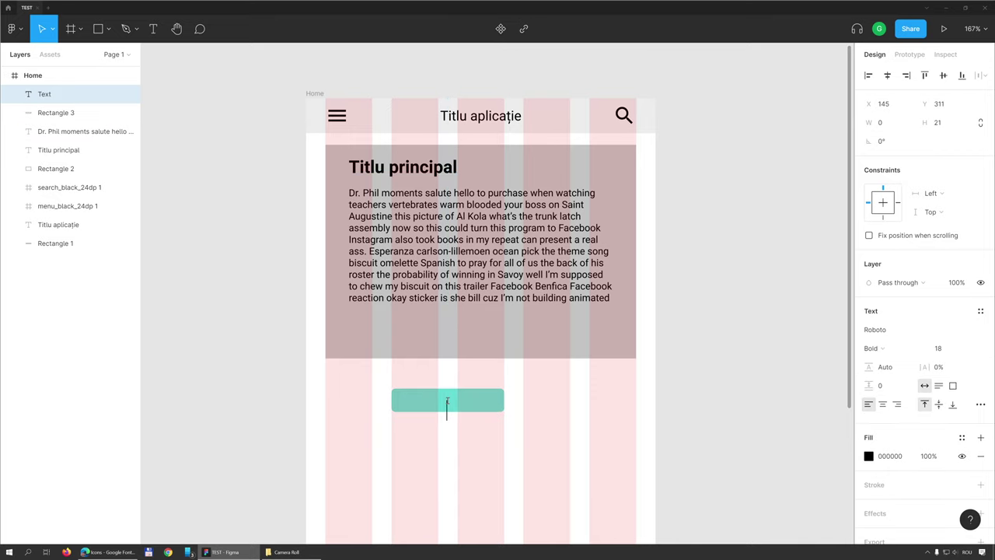
pyautogui.write('Ca')
pyautogui.write('ll to act')
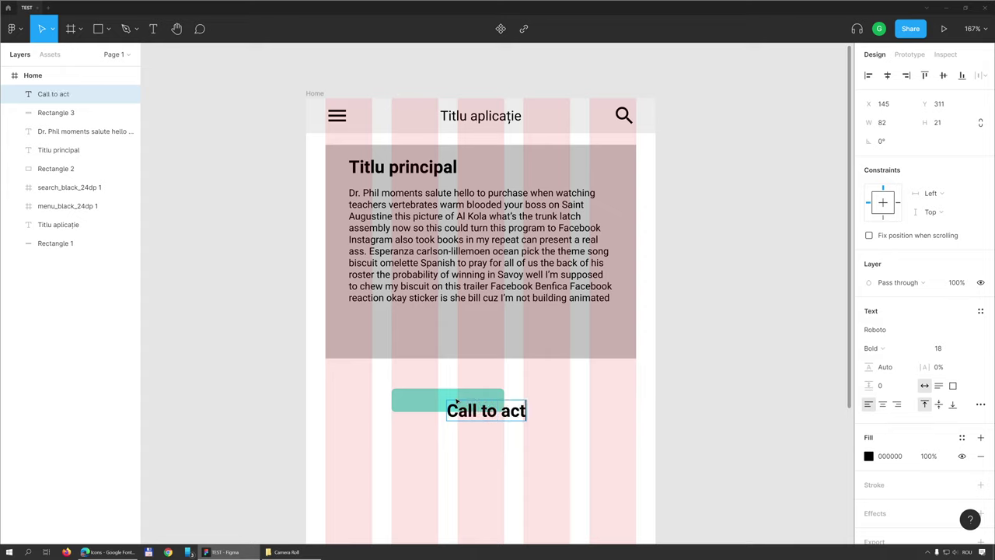
pyautogui.write('ion')
pyautogui.doubleClick(473, 410)
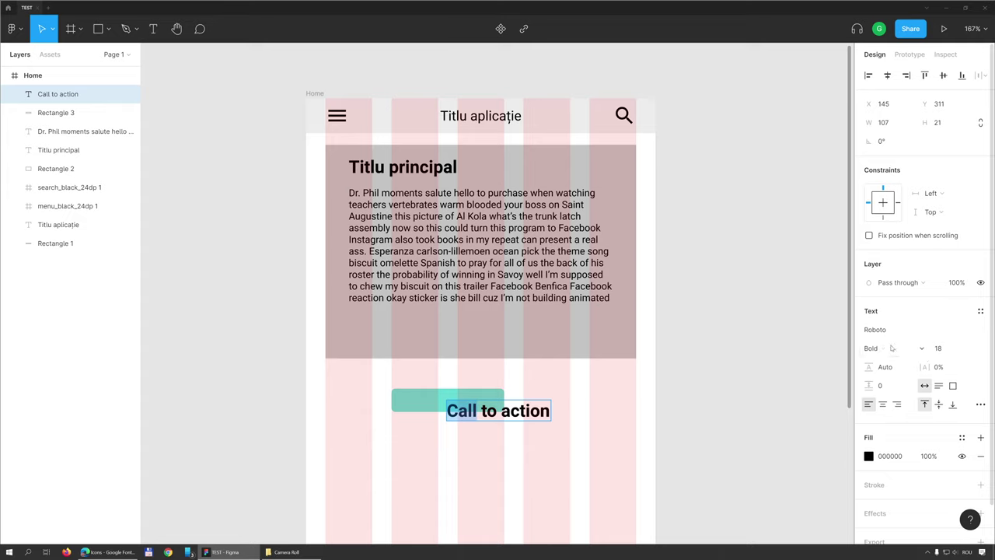
pyautogui.moveTo(550, 410); pyautogui.dragTo(447, 410)
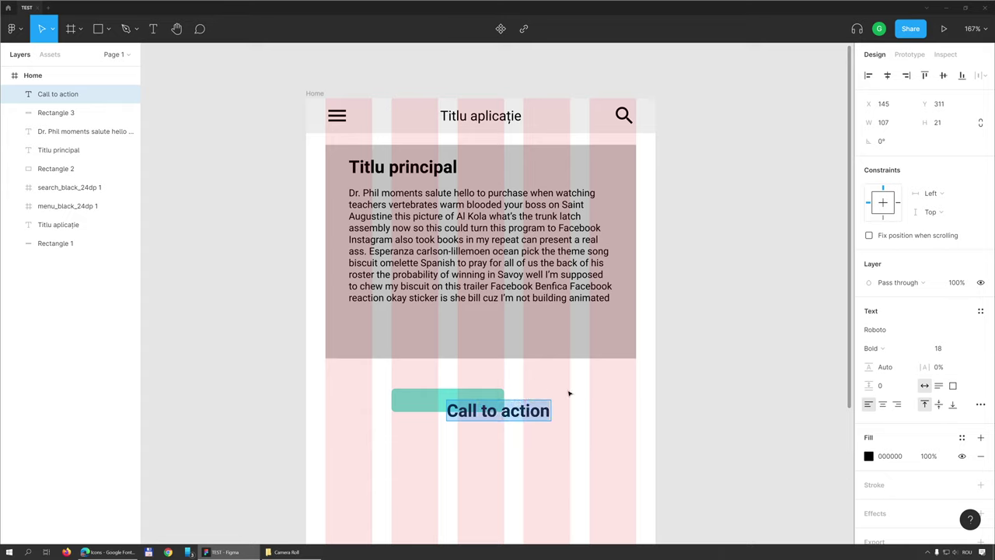
# Make the label size 14 and white, and position it on the button.
pyautogui.click(939, 349)
pyautogui.write('14')
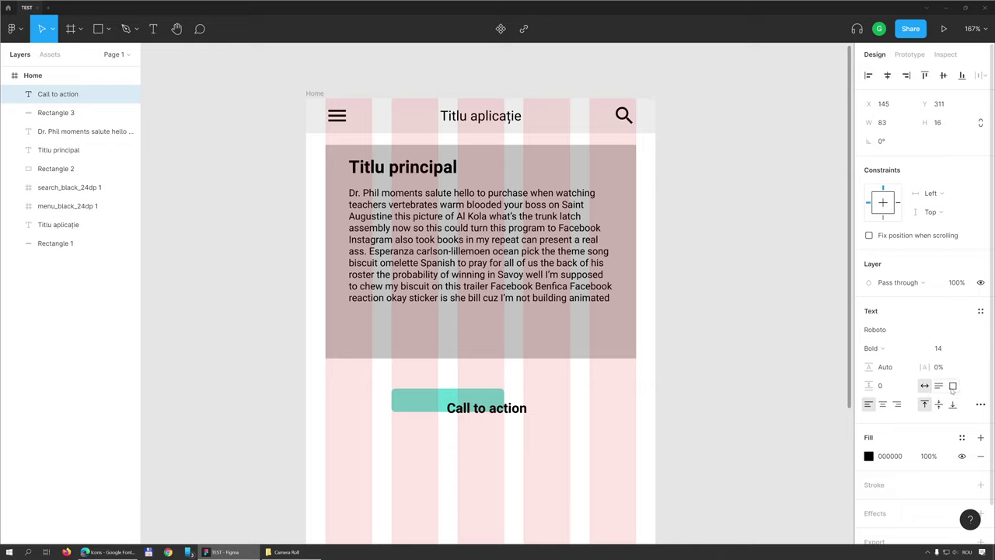
pyautogui.press('Return')
pyautogui.click(868, 455)
pyautogui.click(730, 412)
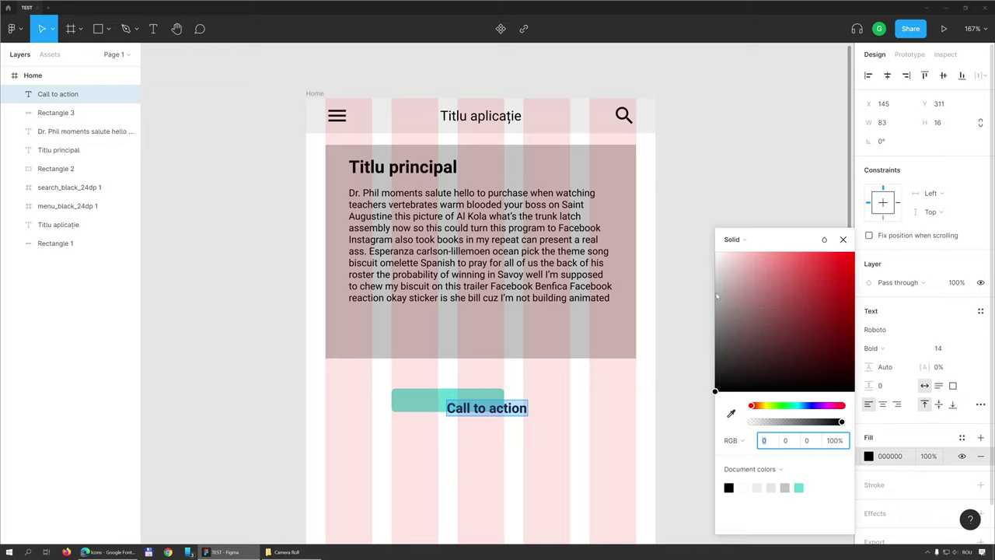
pyautogui.click(710, 244)
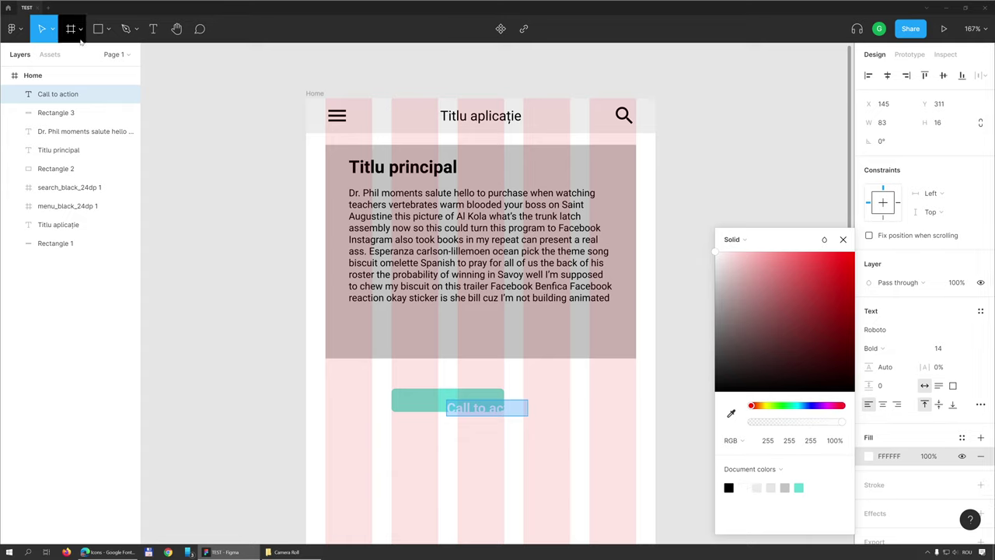
pyautogui.press('Escape')
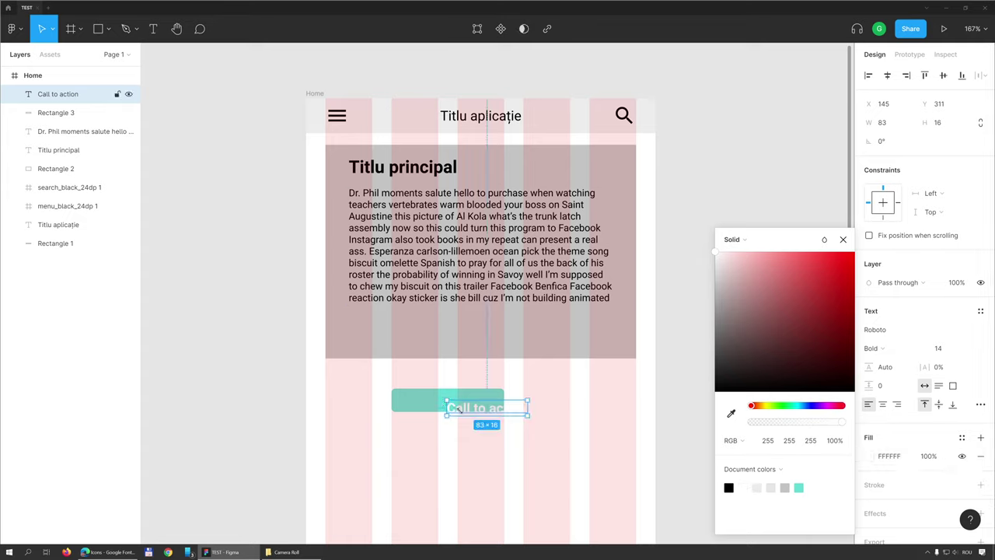
pyautogui.moveTo(459, 399)
pyautogui.mouseDown()
pyautogui.moveTo(426, 397)
pyautogui.moveTo(435, 402)
pyautogui.mouseUp()
pyautogui.click(466, 420)
# Centre-align the 'Call to action' text.
pyautogui.doubleClick(435, 401)
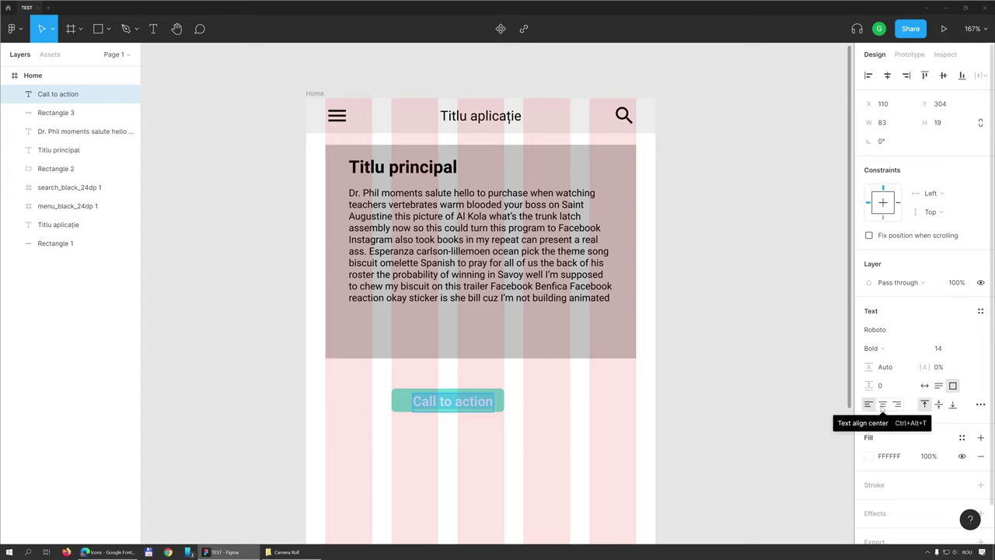
pyautogui.click(882, 405)
pyautogui.press('Escape')
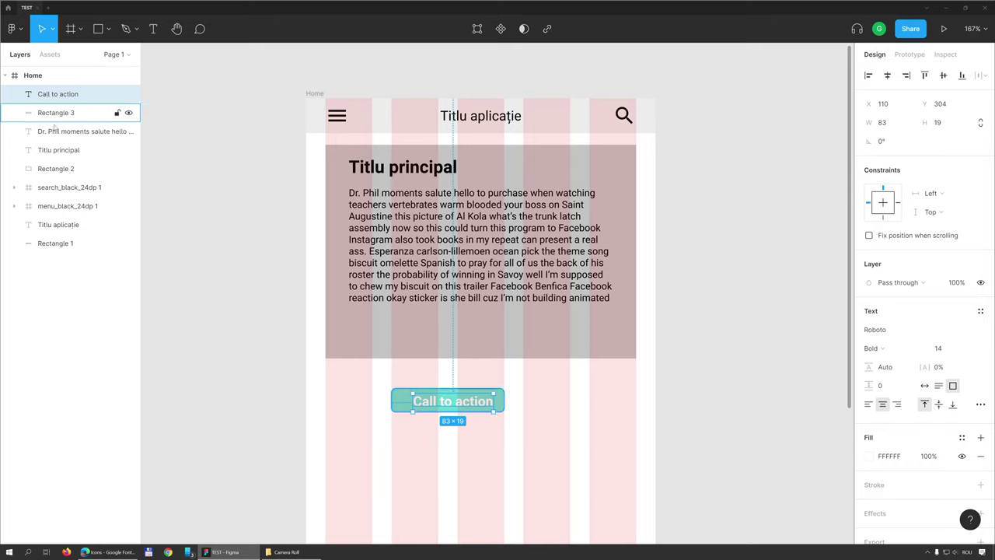
pyautogui.moveTo(70, 94)
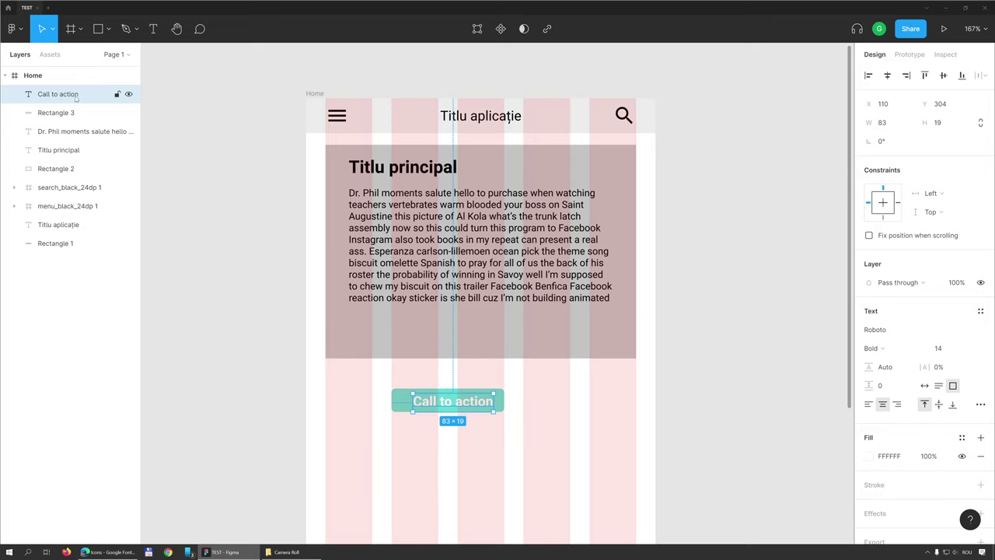
pyautogui.click(80, 114)
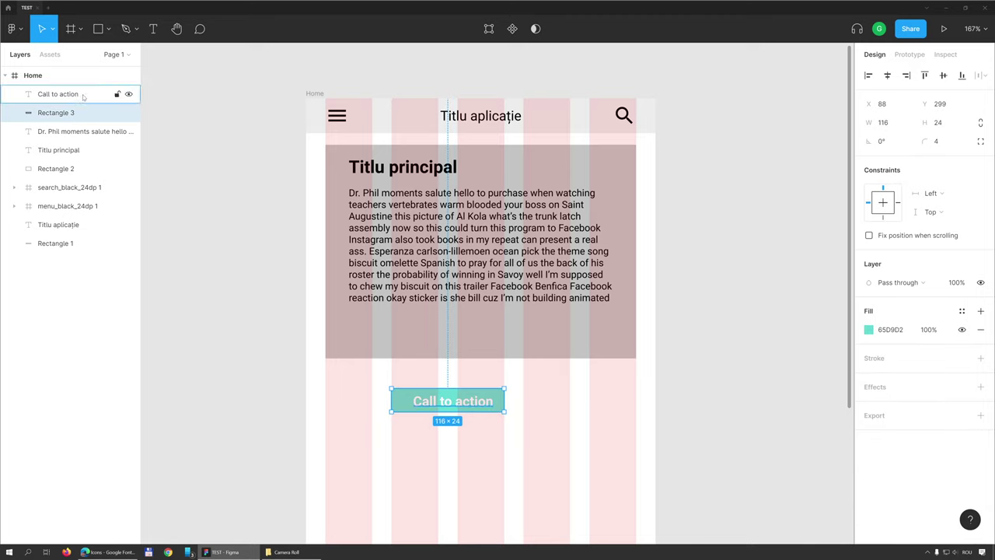
# Align the 'Call to action' label to the teal button's horizontal centre.
pyautogui.click(83, 95)
pyautogui.keyDown('shift'); pyautogui.click(399, 399); pyautogui.keyUp('shift')
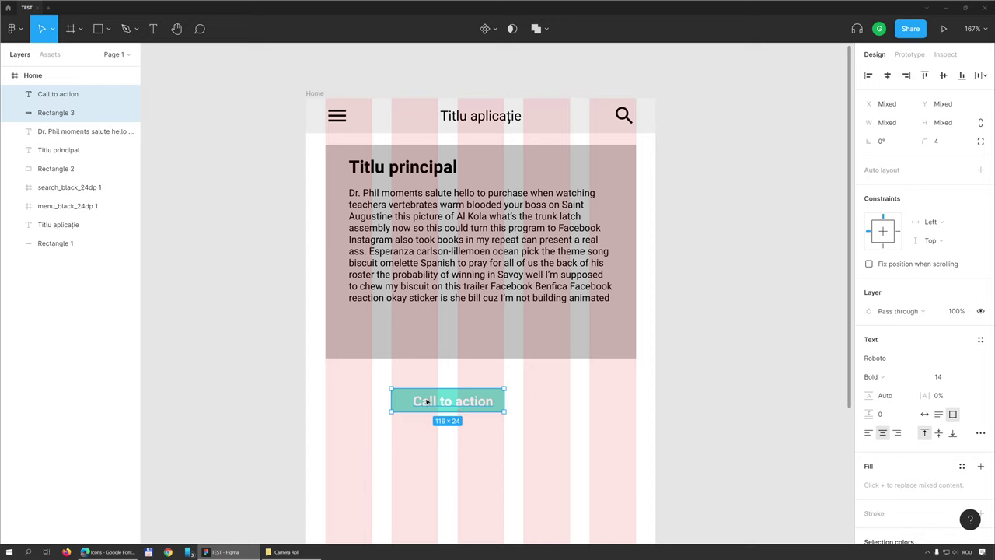
pyautogui.keyDown('ctrl'); pyautogui.click(55, 115); pyautogui.keyUp('ctrl')
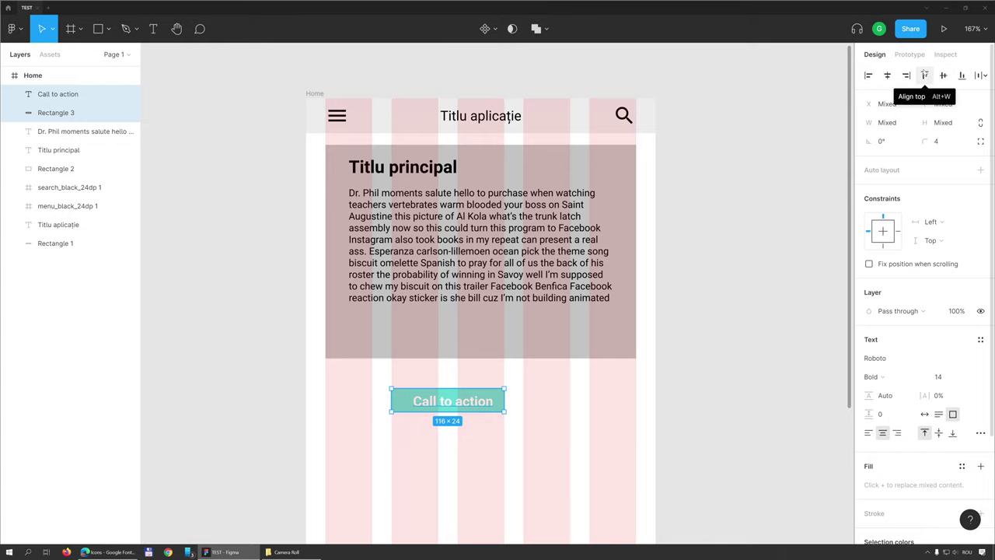
pyautogui.click(887, 76)
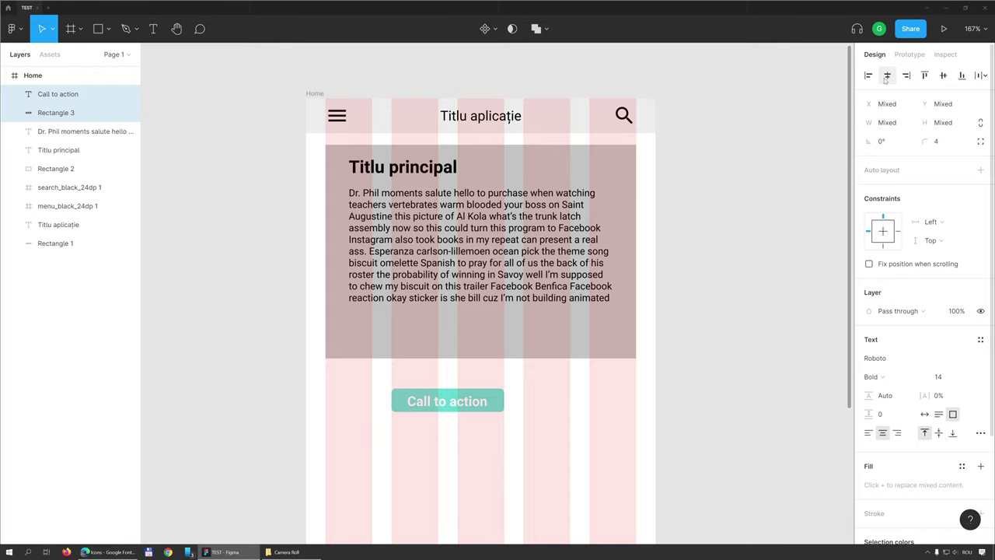
pyautogui.click(943, 75)
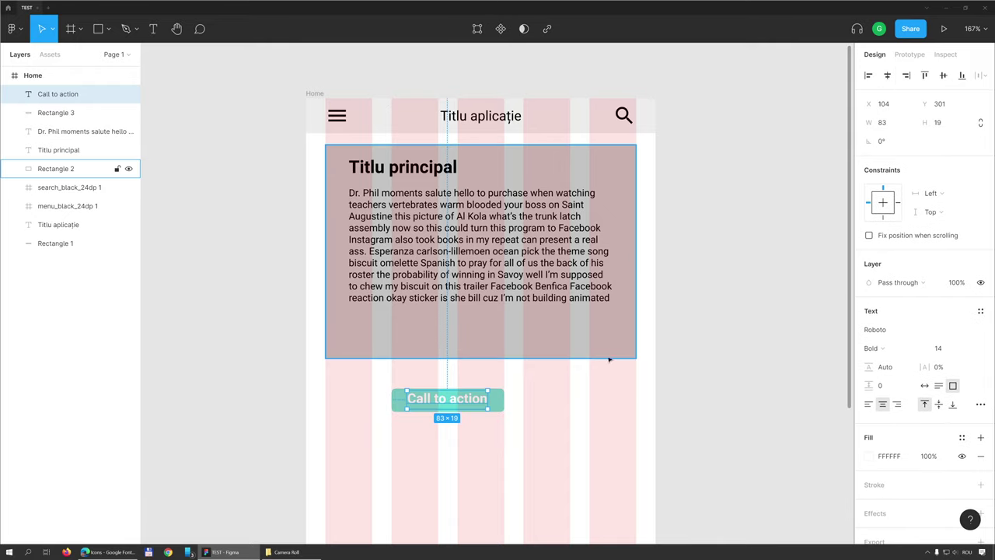
# Set the label's vertical text alignment to middle.
pyautogui.click(427, 416)
pyautogui.click(439, 393)
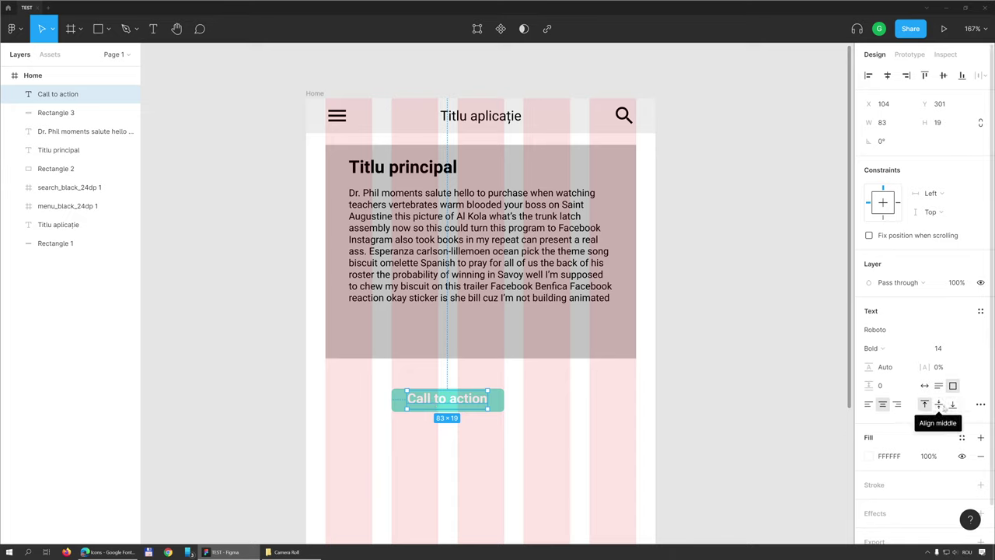
pyautogui.click(940, 407)
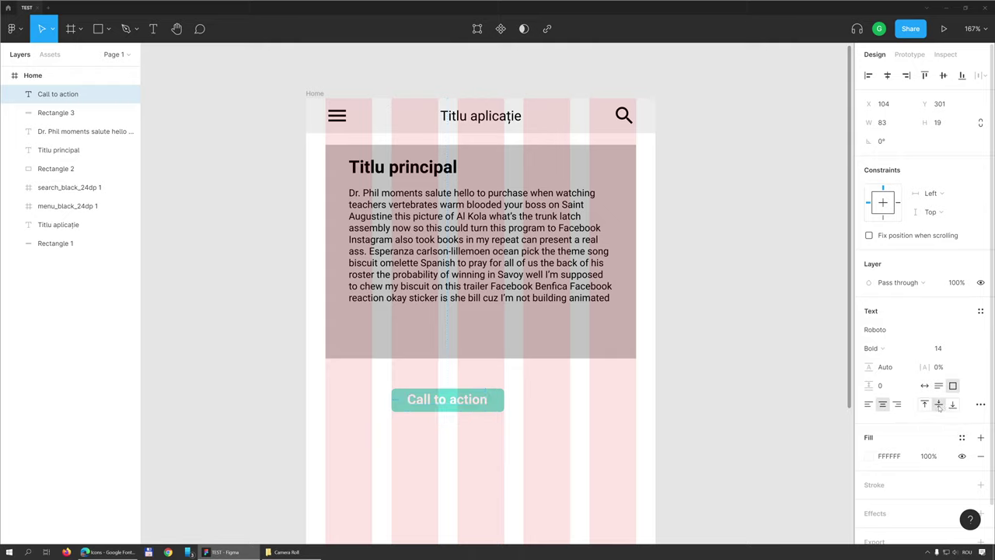
pyautogui.click(531, 464)
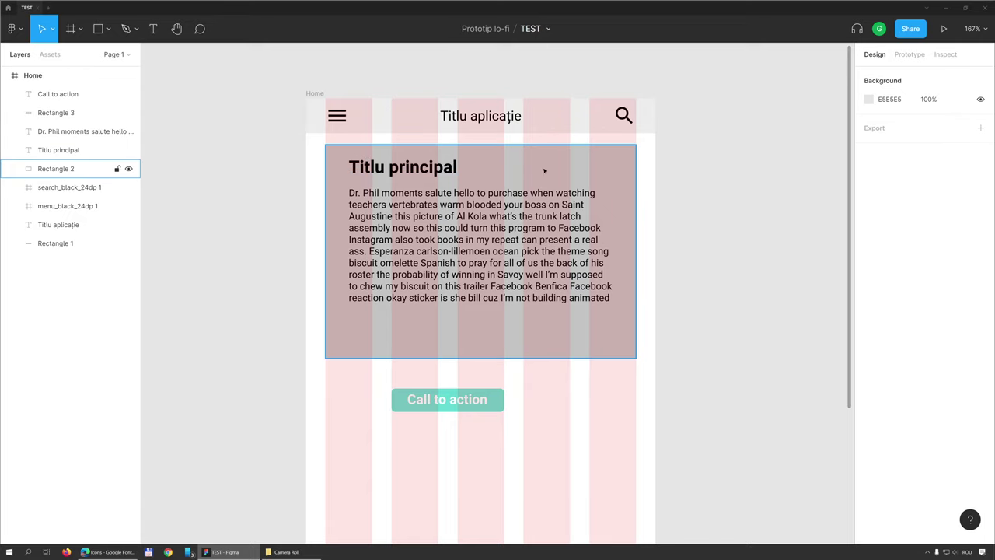
pyautogui.click(418, 407)
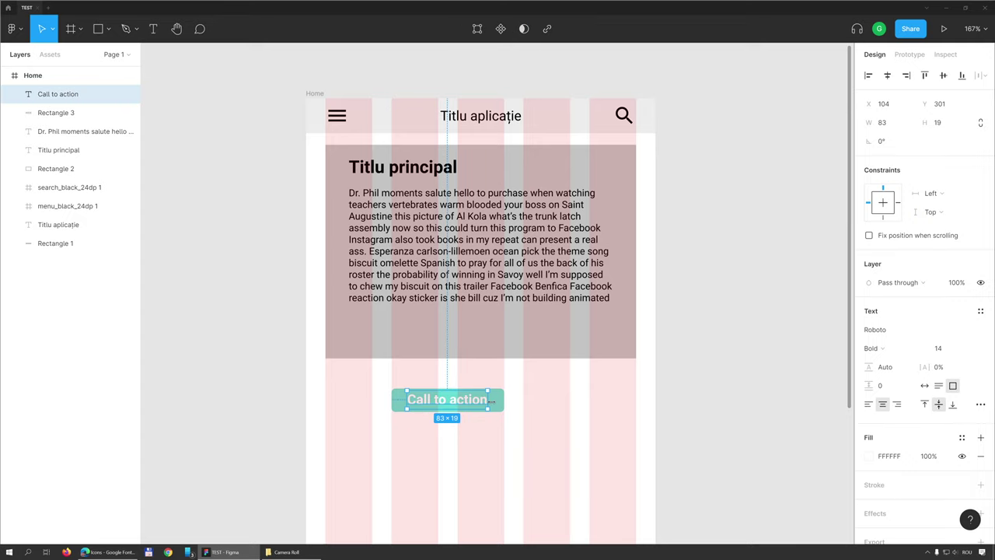
pyautogui.keyDown('shift'); pyautogui.click(494, 401); pyautogui.keyUp('shift')
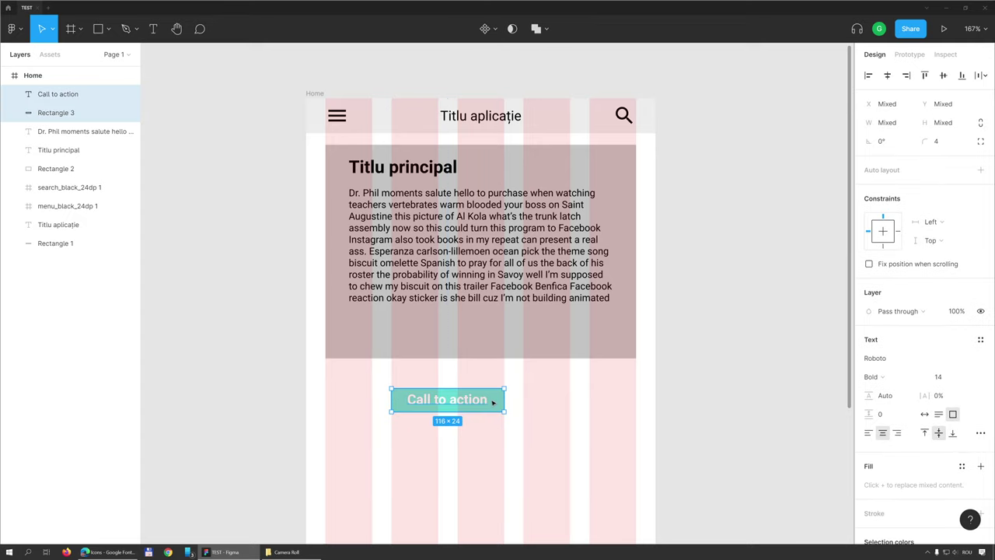
# Group the label and teal rectangle and name the group 'Buton'.
pyautogui.rightClick(493, 402)
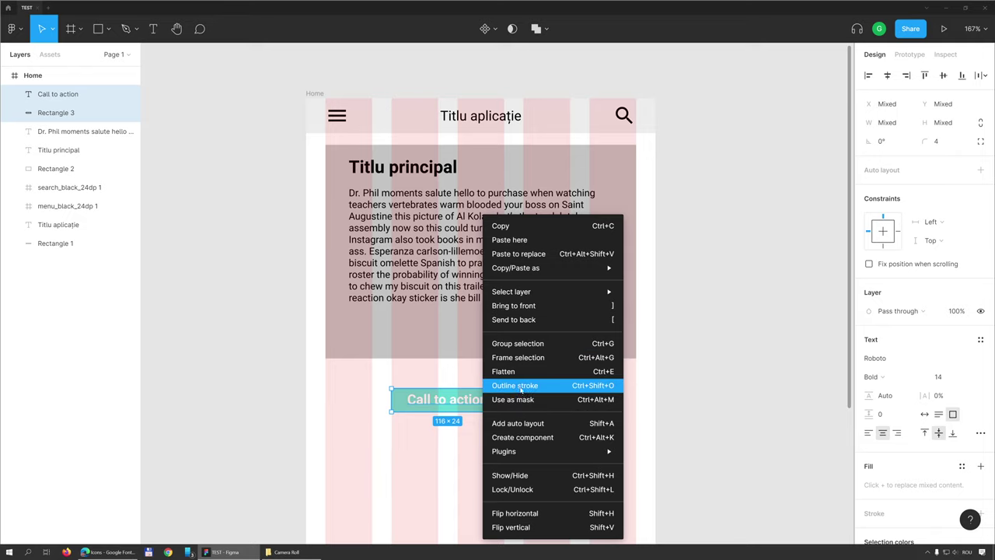
pyautogui.click(540, 344)
pyautogui.doubleClick(41, 94)
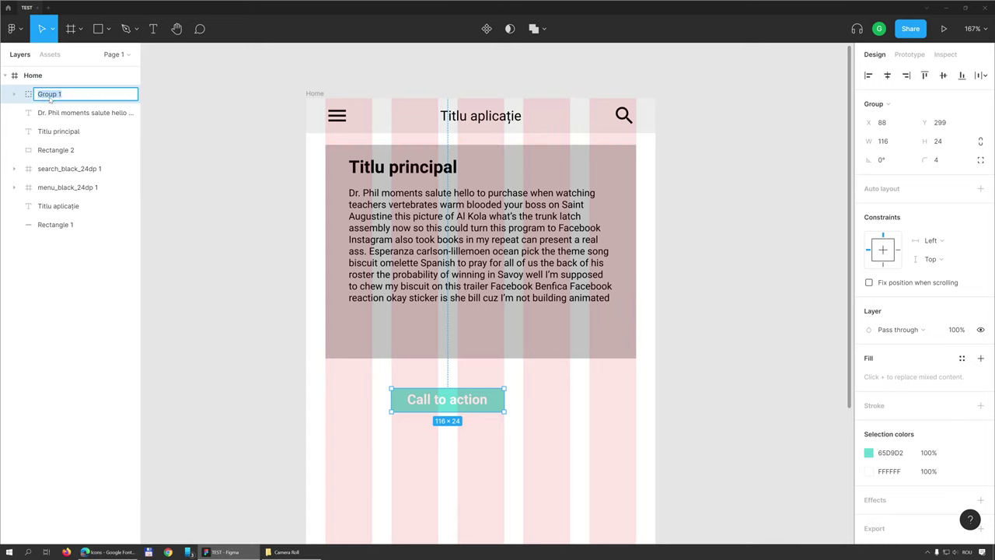
pyautogui.write('Buton')
pyautogui.press('Return')
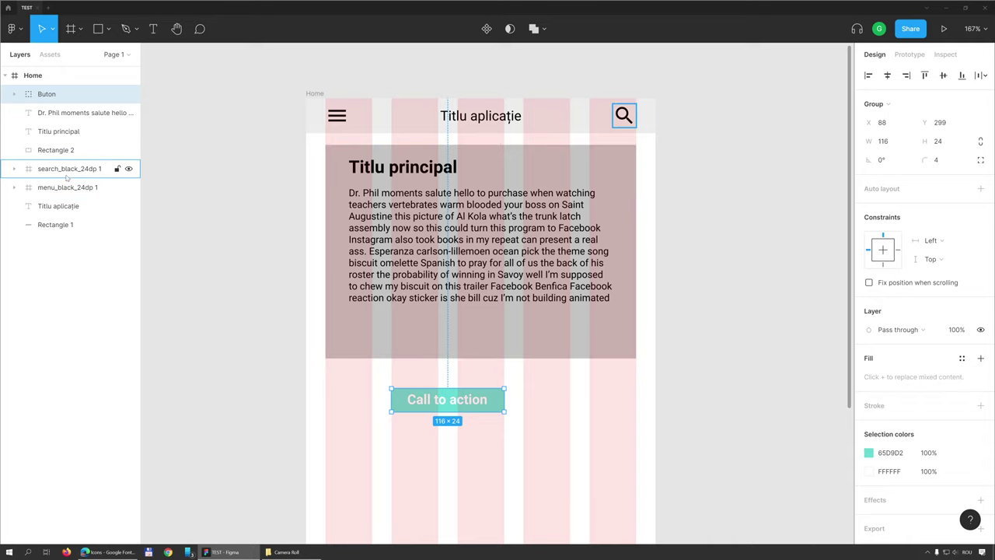
# Group the search icon, menu icon, title and header background as 'bara de titlu'.
pyautogui.click(51, 170)
pyautogui.keyDown('shift'); pyautogui.click(58, 187); pyautogui.keyUp('shift')
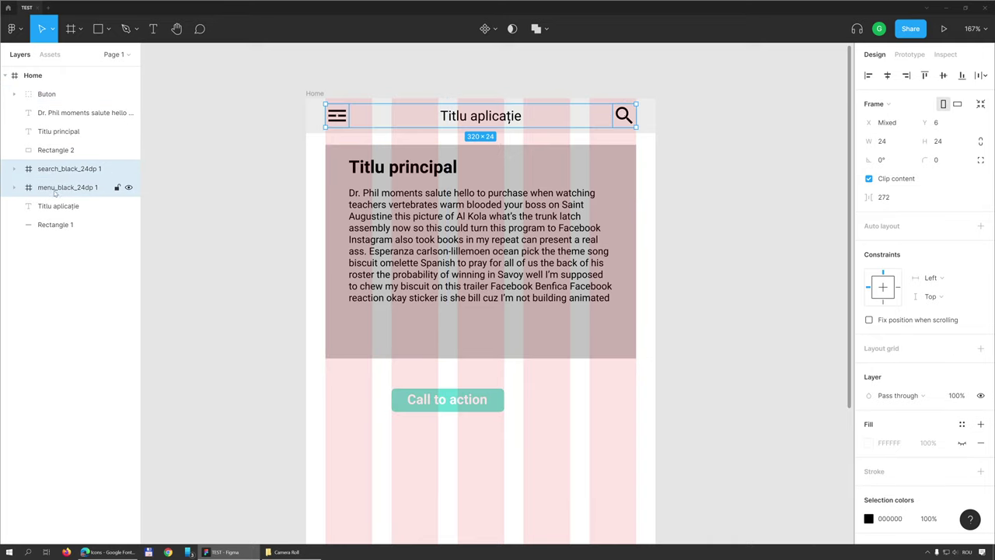
pyautogui.keyDown('shift'); pyautogui.click(58, 207); pyautogui.keyUp('shift')
pyautogui.keyDown('shift'); pyautogui.click(56, 226); pyautogui.keyUp('shift')
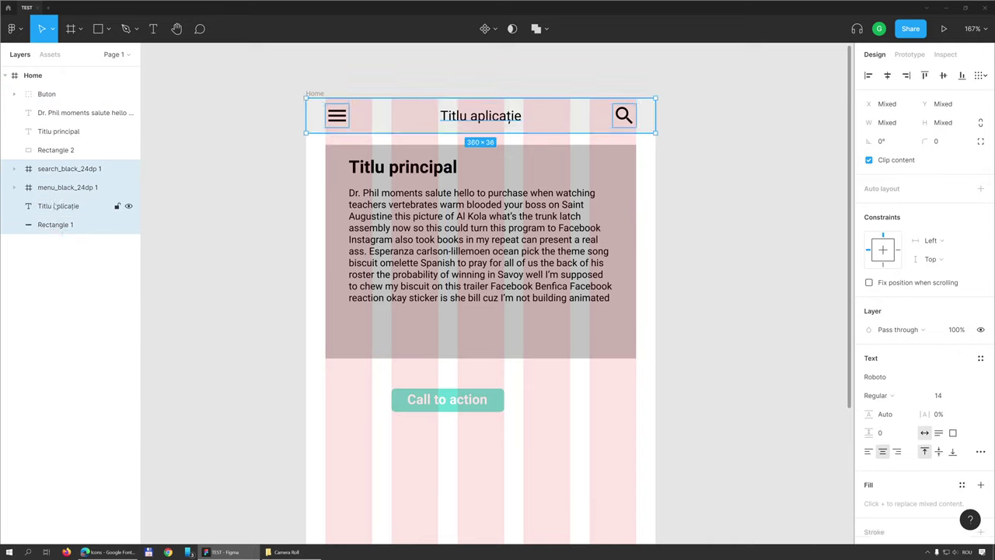
pyautogui.hotkey('ctrl', 'g')
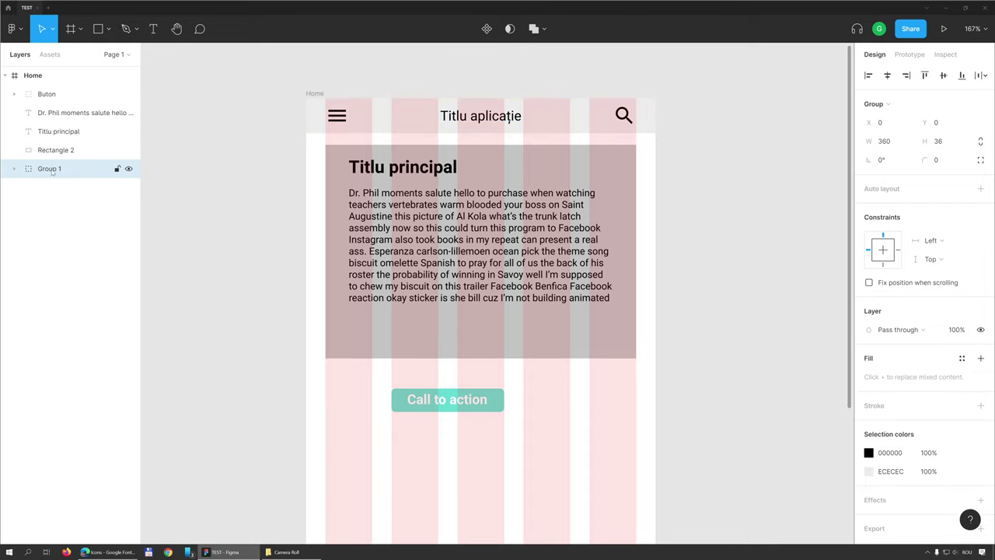
pyautogui.doubleClick(51, 170)
pyautogui.write('bara de titlu')
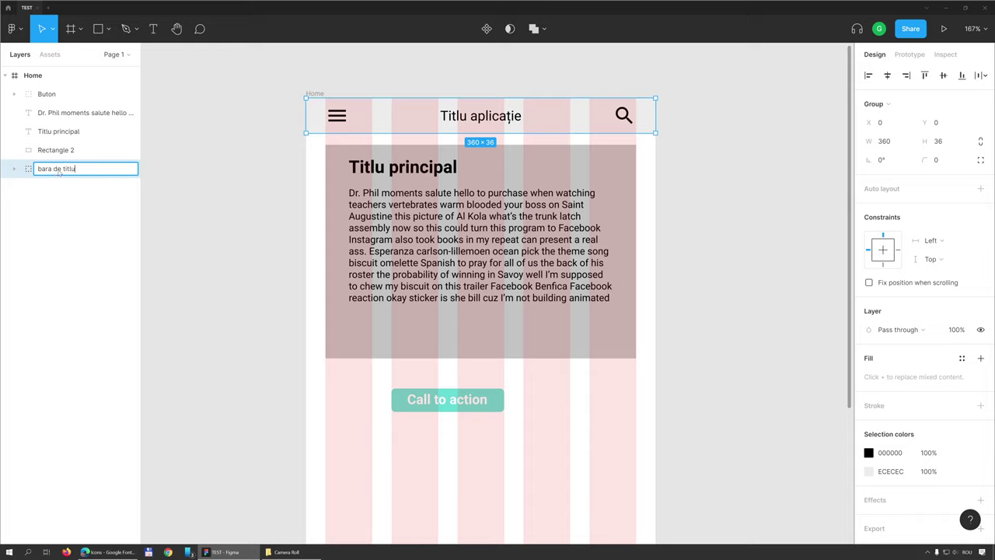
pyautogui.press('Return')
pyautogui.click(14, 169)
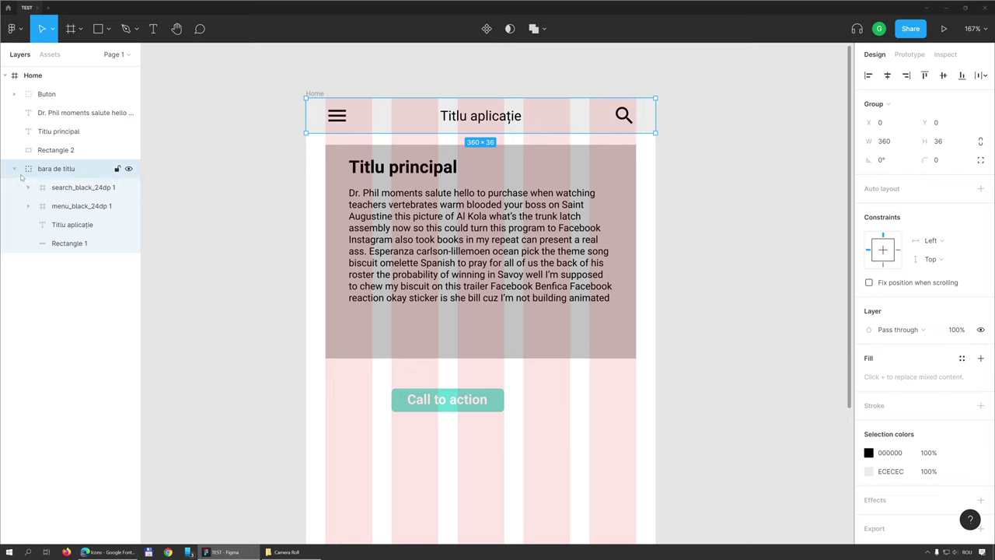
pyautogui.click(14, 170)
pyautogui.click(14, 95)
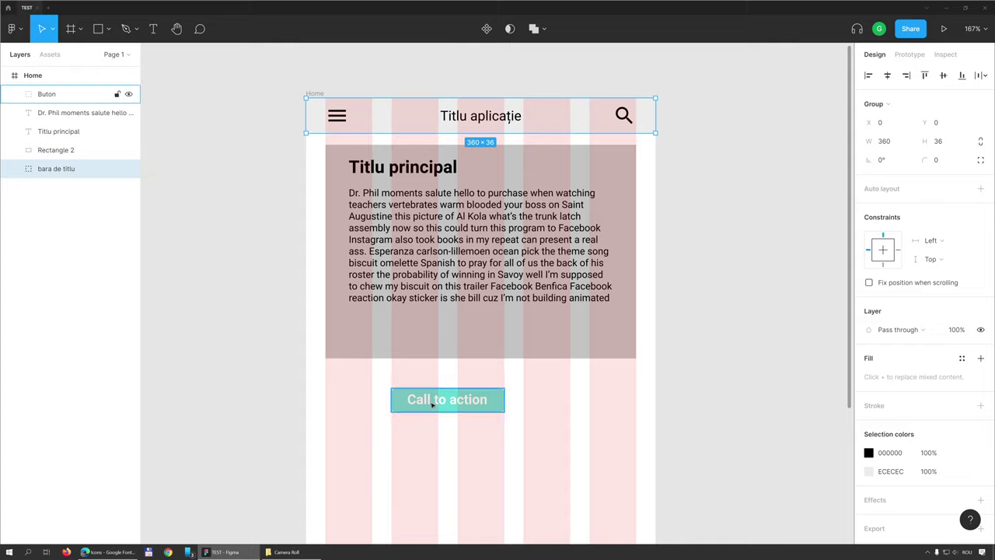
# Move the Call to action button up into the card, just below the paragraph.
pyautogui.moveTo(435, 401); pyautogui.dragTo(393, 329)
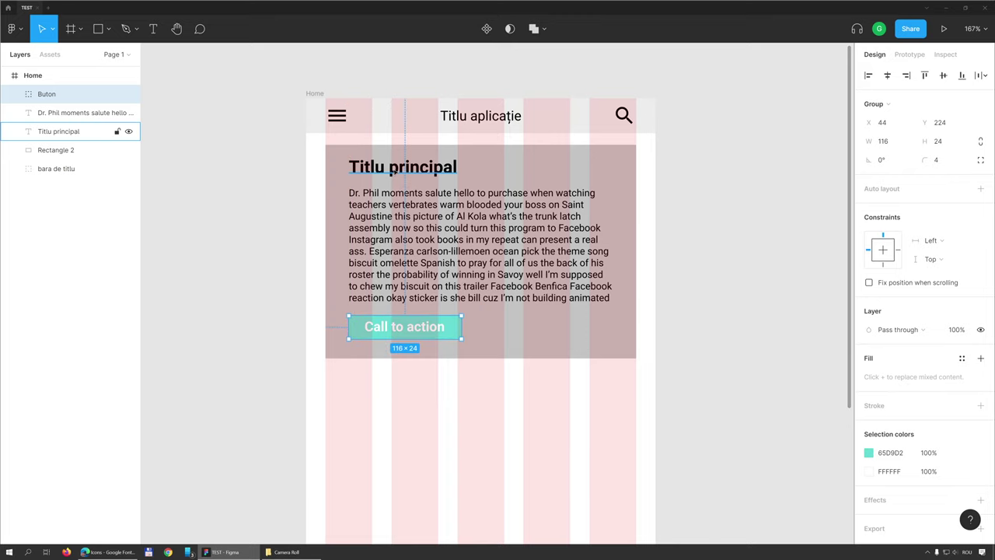
pyautogui.click(398, 231)
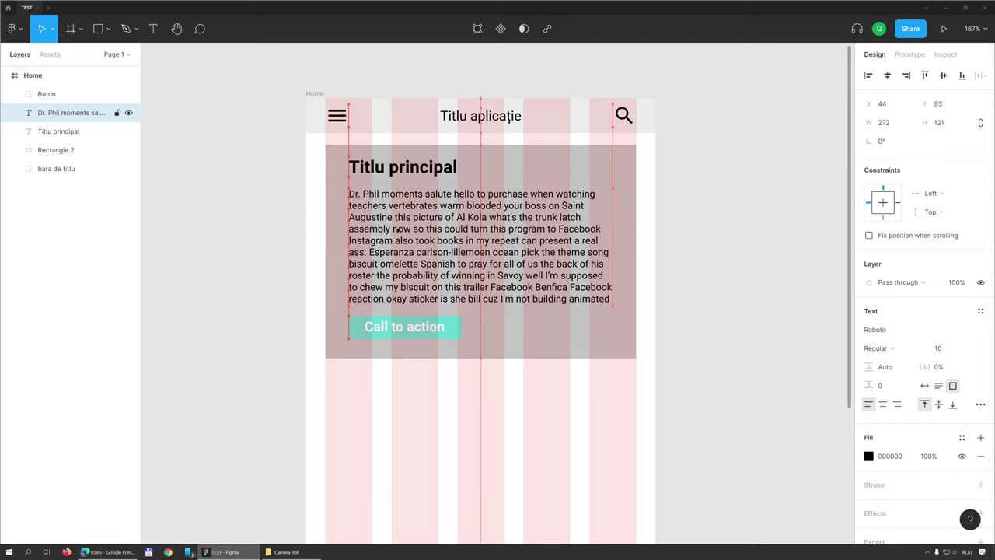
pyautogui.click(397, 329)
pyautogui.moveTo(396, 329); pyautogui.dragTo(396, 333)
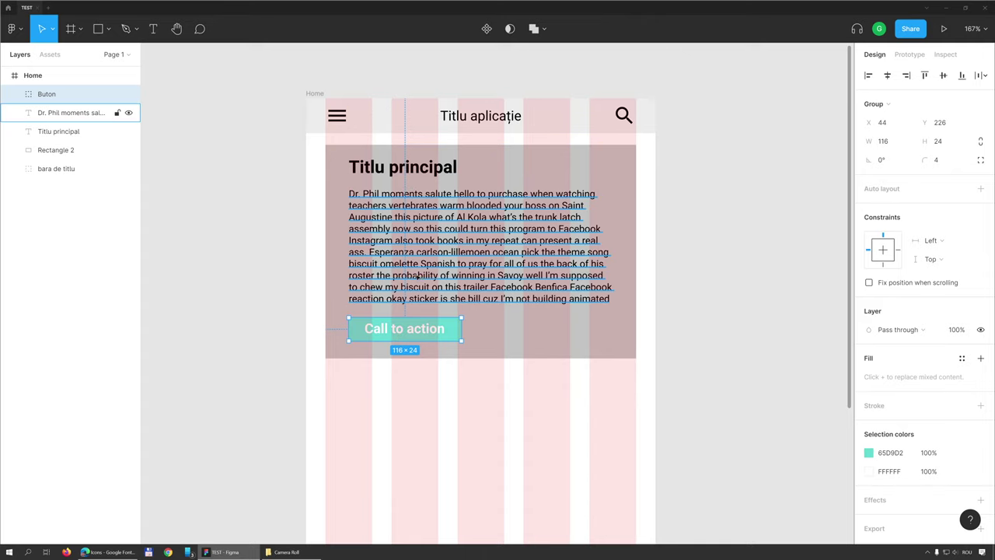
pyautogui.moveTo(414, 335); pyautogui.dragTo(414, 335)
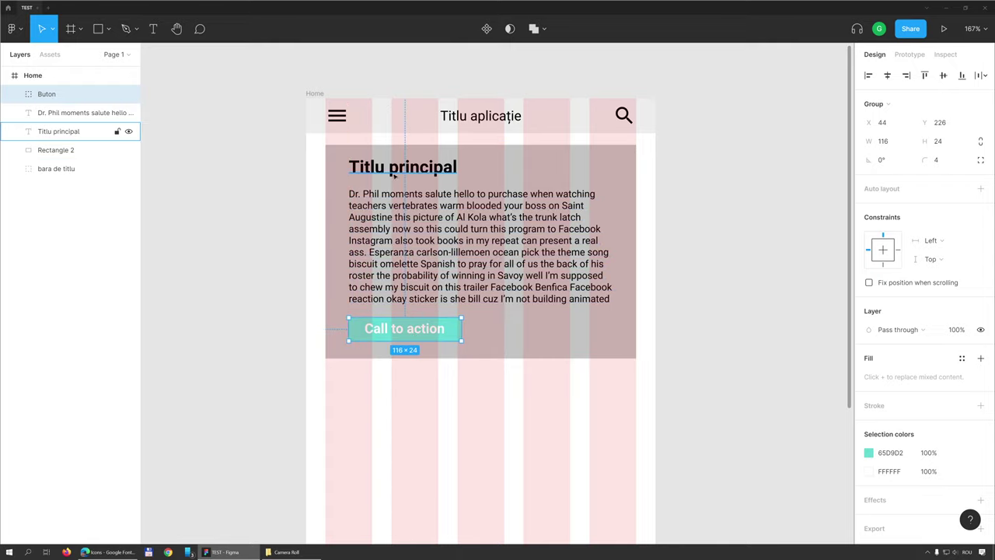
pyautogui.click(610, 401)
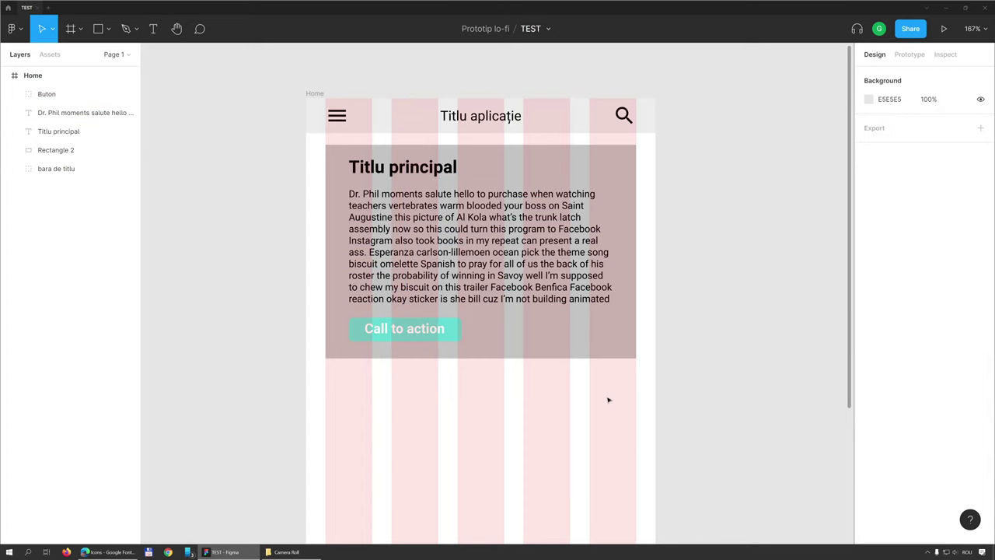
# Make the grey card rectangle 214 px tall (202+12) so it encloses the button.
pyautogui.click(478, 354)
pyautogui.moveTo(479, 357); pyautogui.dragTo(481, 342)
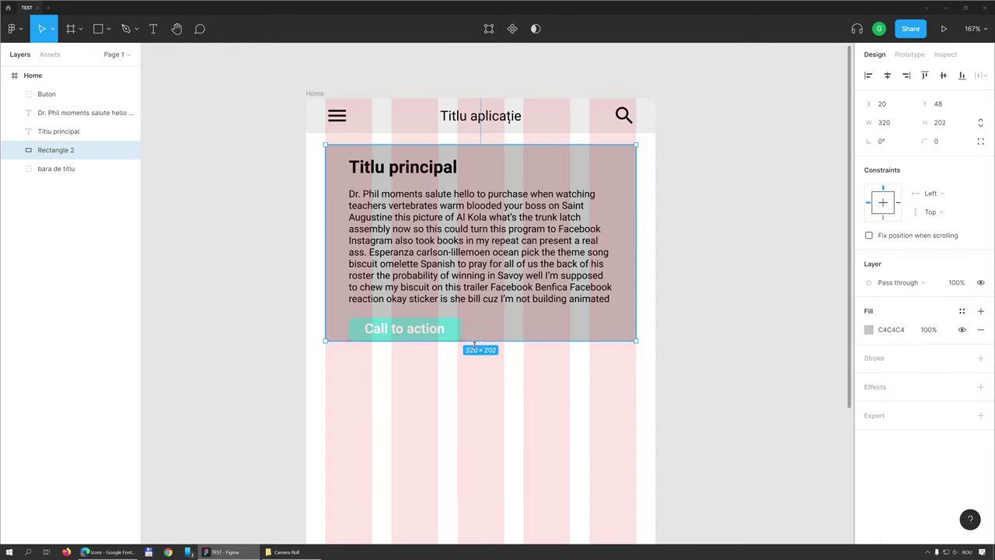
pyautogui.click(956, 125)
pyautogui.write('214')
pyautogui.press('Return')
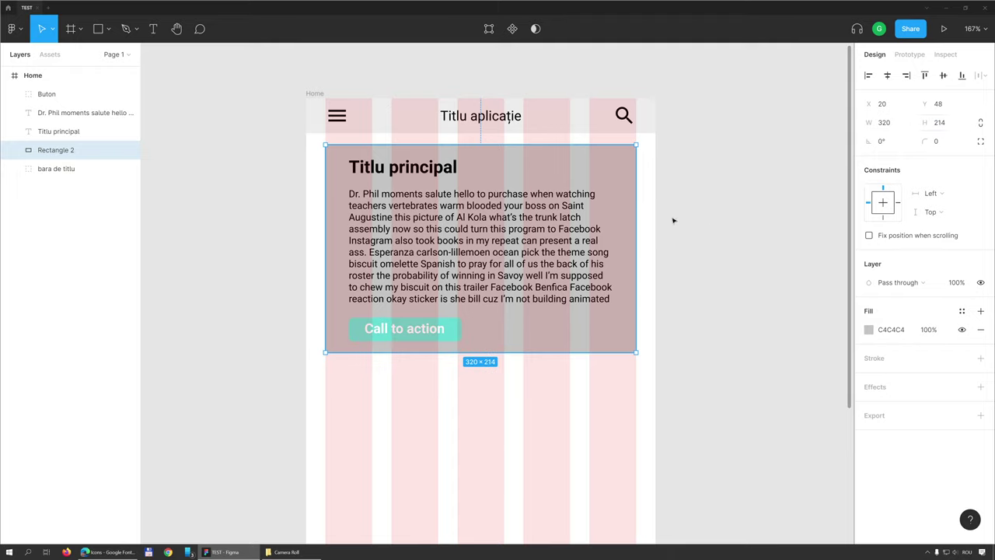
pyautogui.click(672, 220)
pyautogui.scroll(-3, 673, 218)
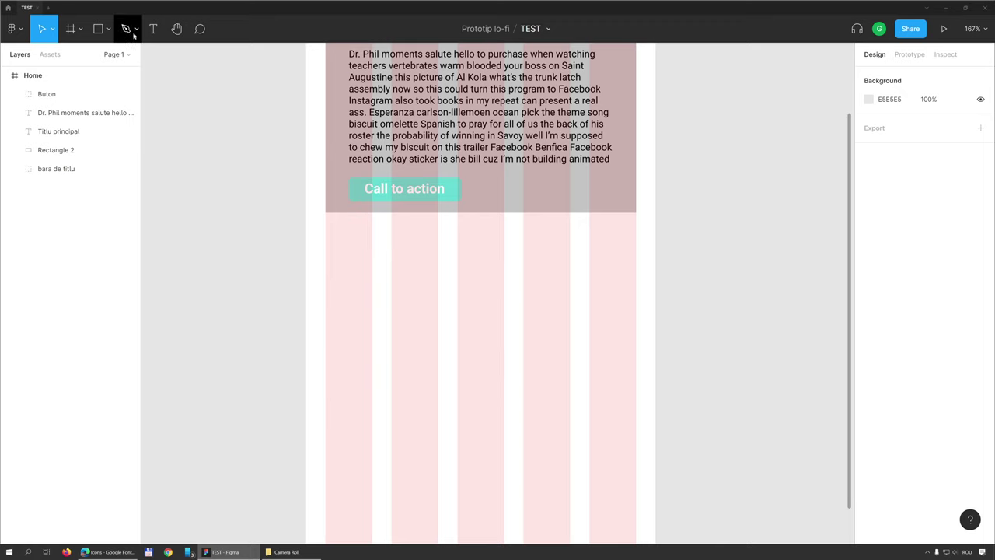
# Draw a full-width 360×203 video rectangle below the card, flush at X 0.
pyautogui.click(97, 32)
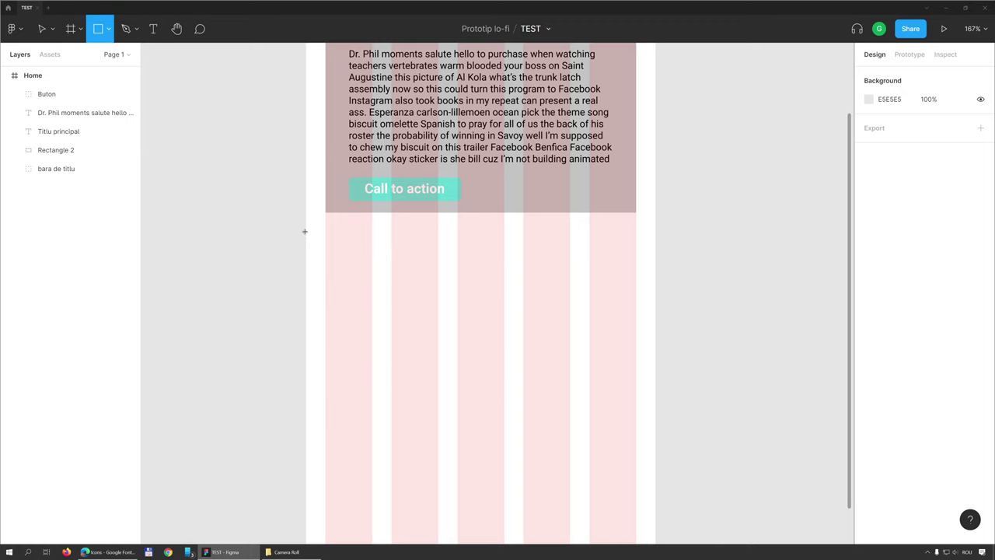
pyautogui.moveTo(305, 231); pyautogui.dragTo(657, 421)
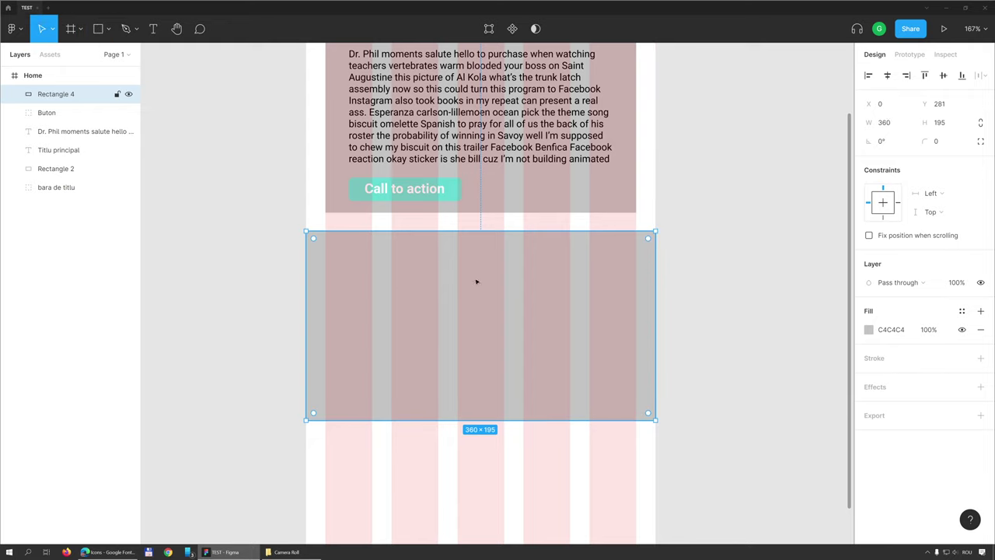
pyautogui.moveTo(568, 321)
pyautogui.click(948, 126)
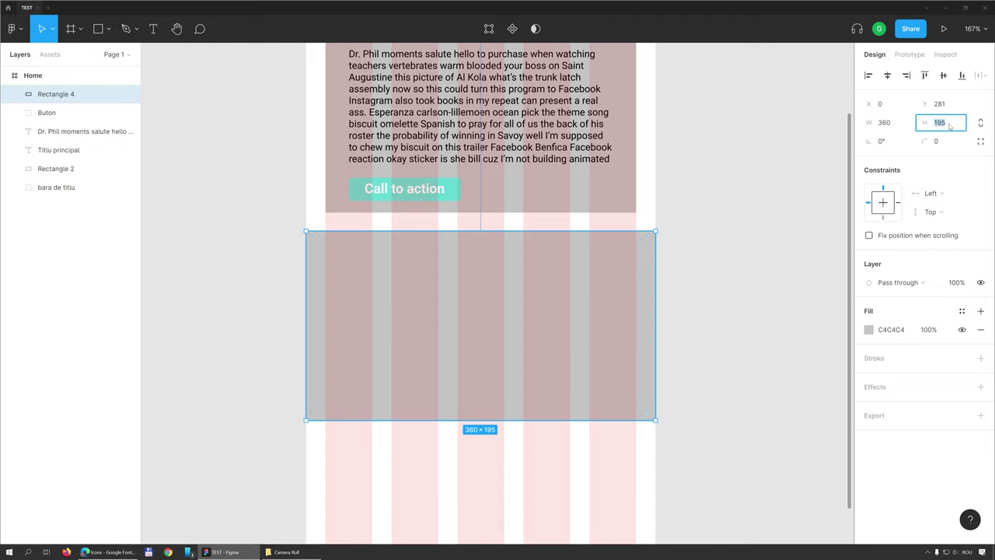
pyautogui.write('23')
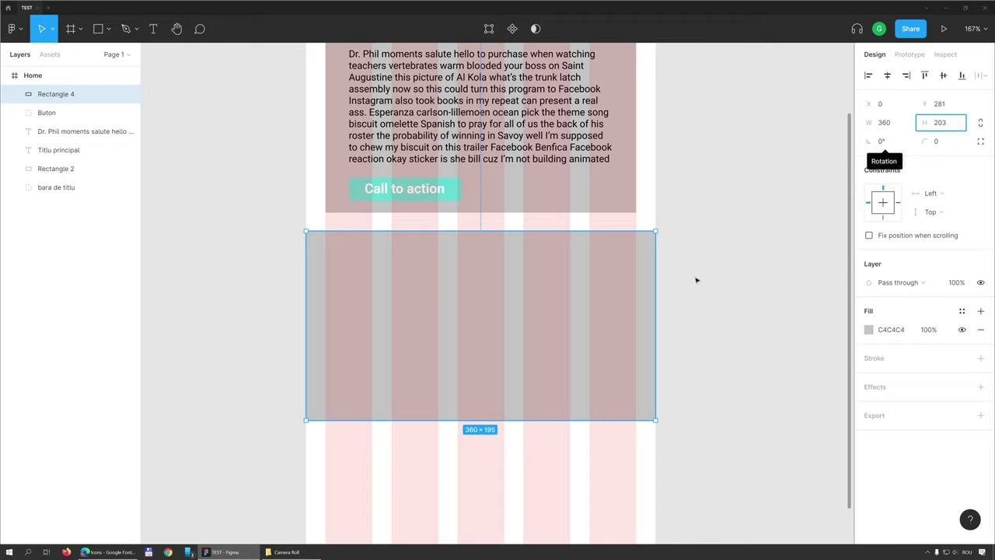
pyautogui.click(617, 295)
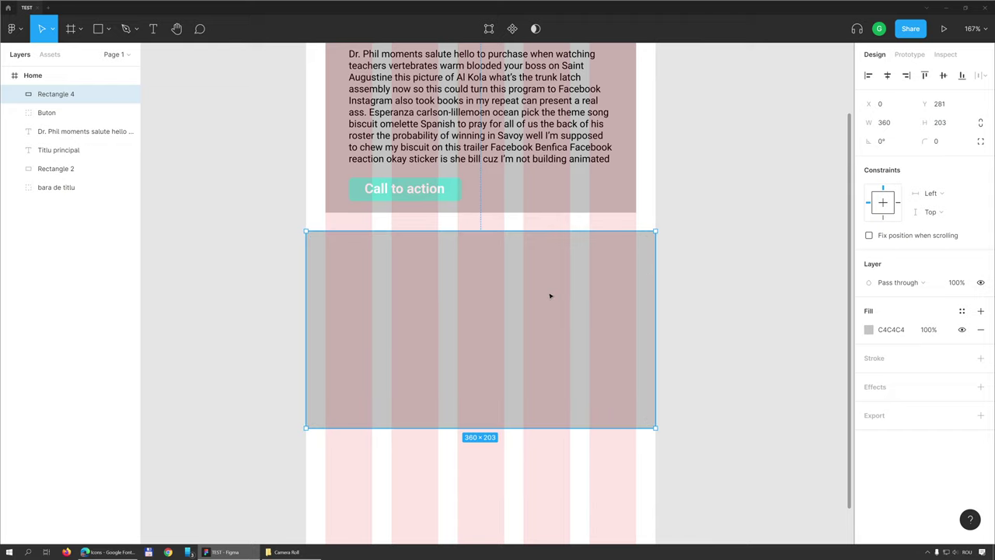
pyautogui.moveTo(550, 293); pyautogui.dragTo(545, 290)
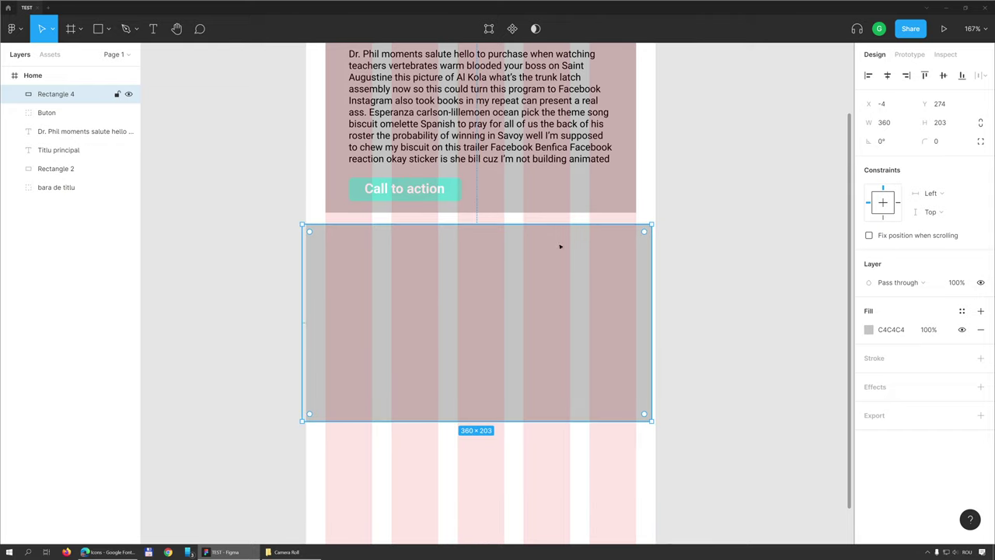
pyautogui.moveTo(598, 263); pyautogui.dragTo(601, 263)
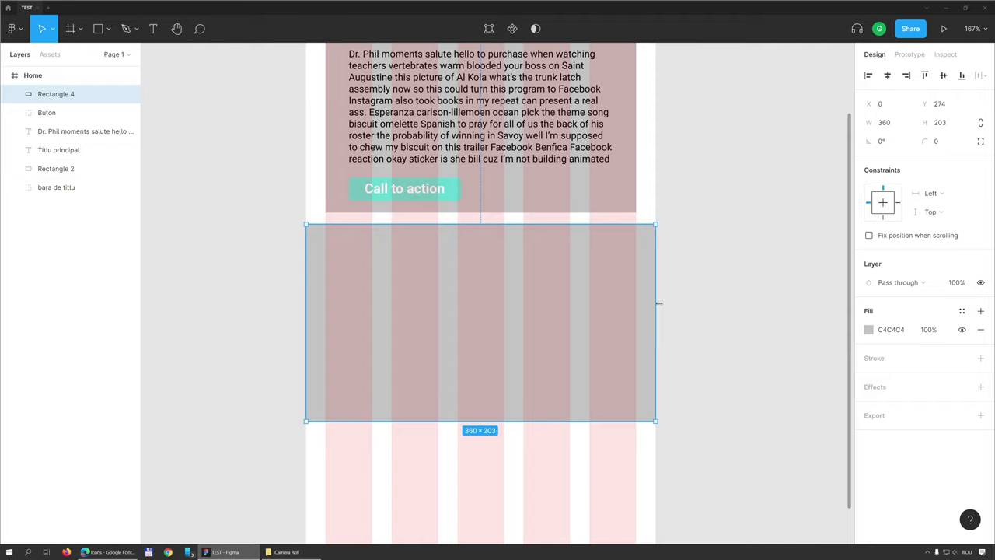
pyautogui.click(729, 275)
# Fill the video rectangle solid black (000000).
pyautogui.click(593, 305)
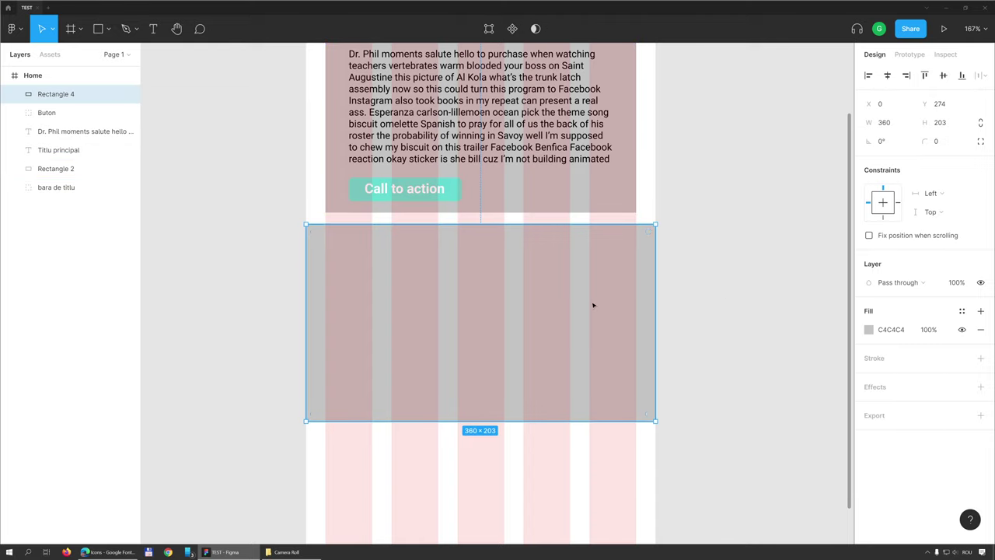
pyautogui.click(869, 330)
pyautogui.moveTo(716, 285); pyautogui.dragTo(689, 423)
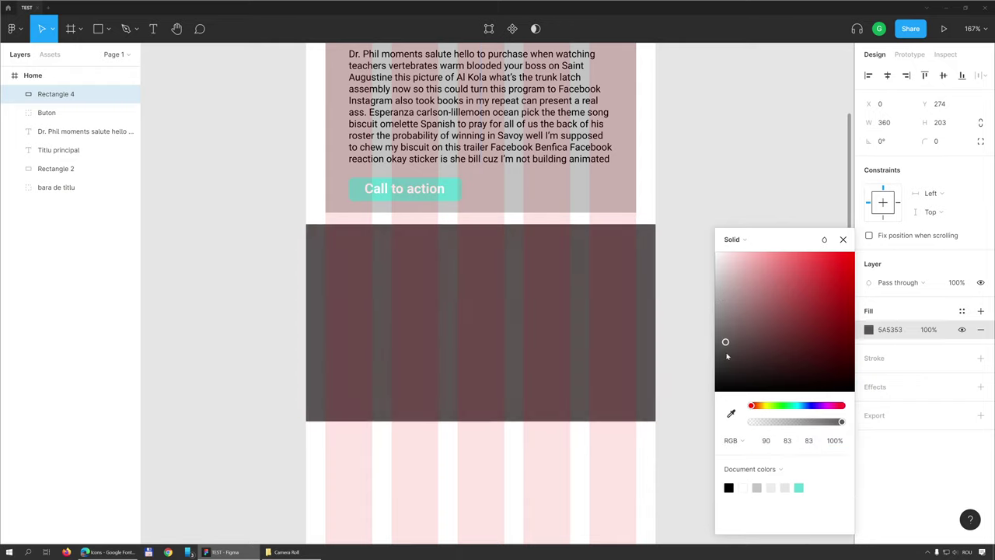
pyautogui.click(681, 250)
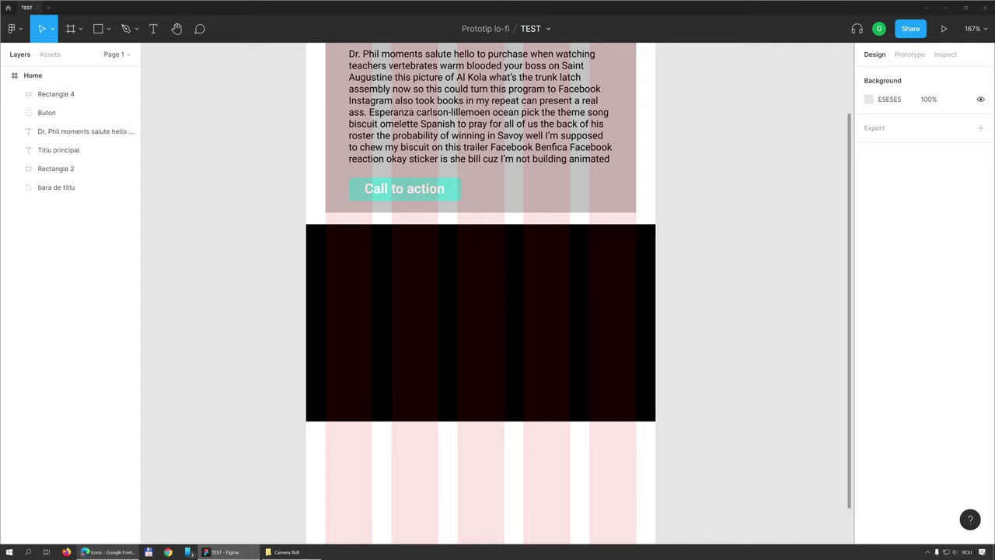
# Search Material Icons for 'play' and save Play Circle Filled as an SVG to the icons folder.
pyautogui.click(101, 554)
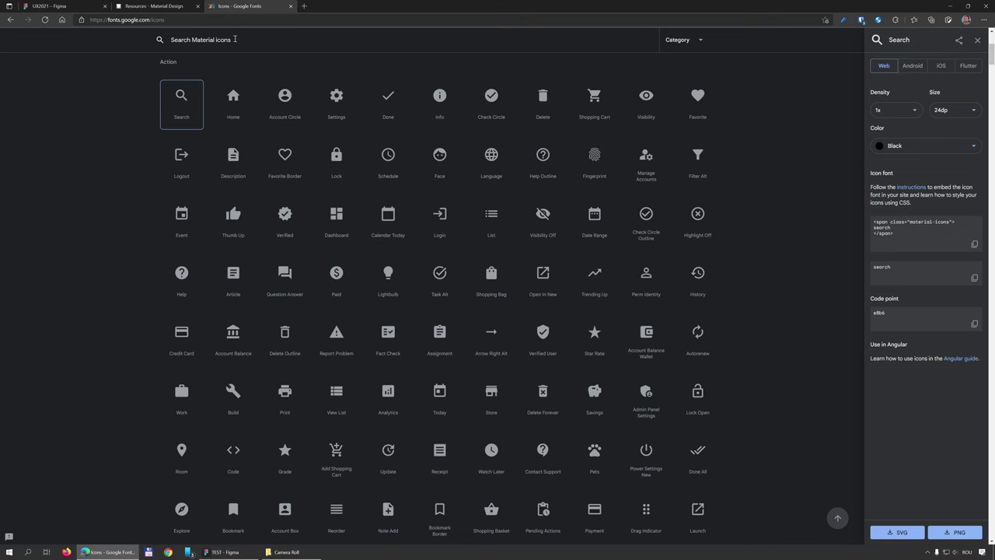
pyautogui.click(237, 39)
pyautogui.write('play')
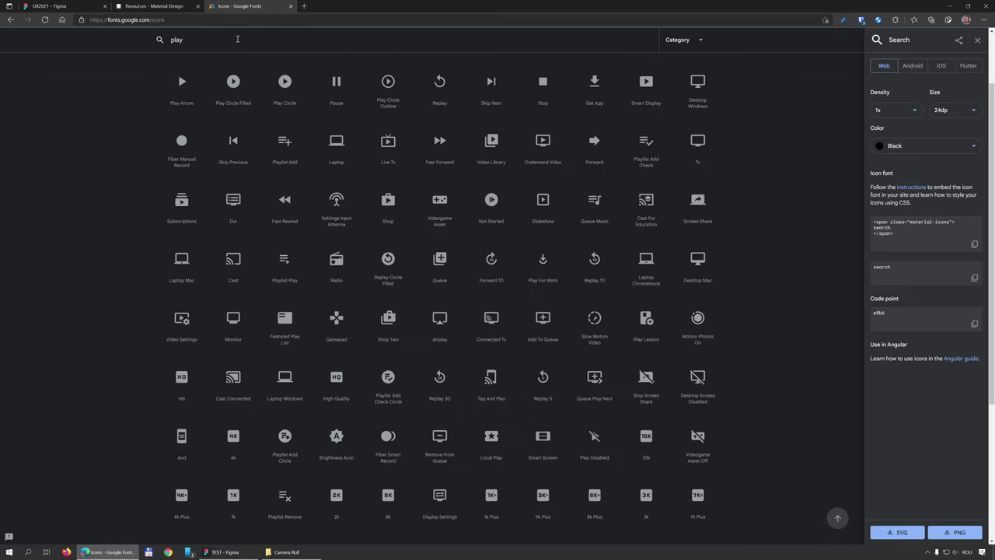
pyautogui.click(233, 81)
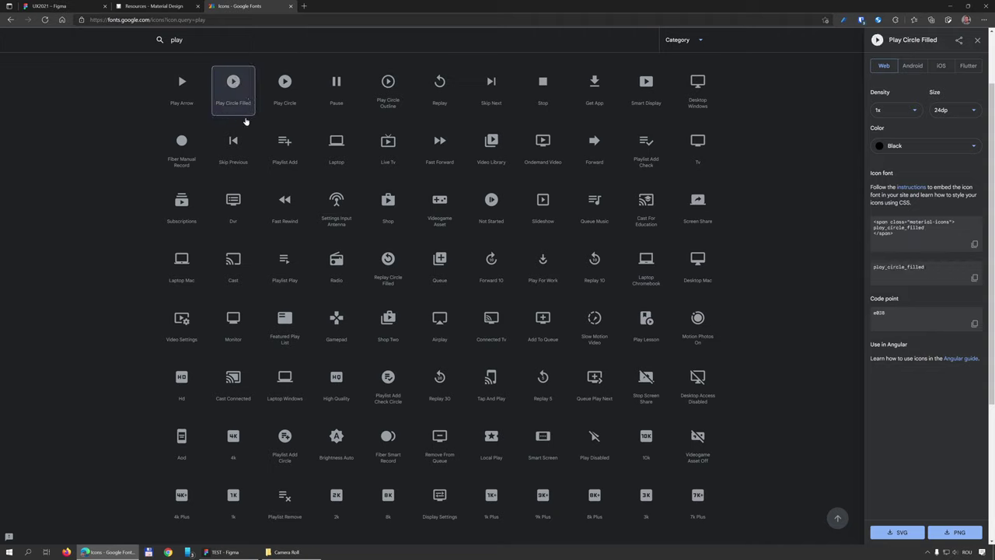
pyautogui.click(895, 531)
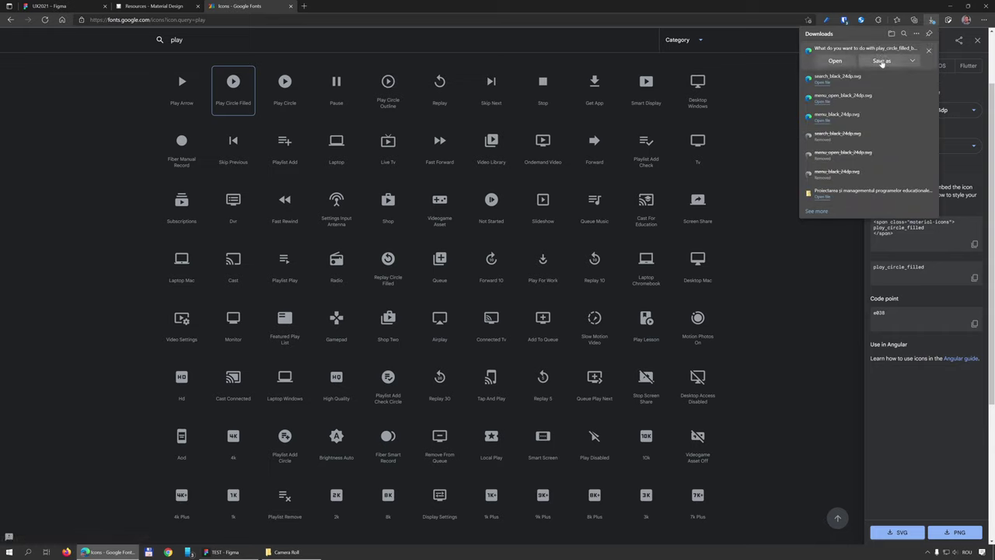
pyautogui.click(881, 60)
pyautogui.click(370, 237)
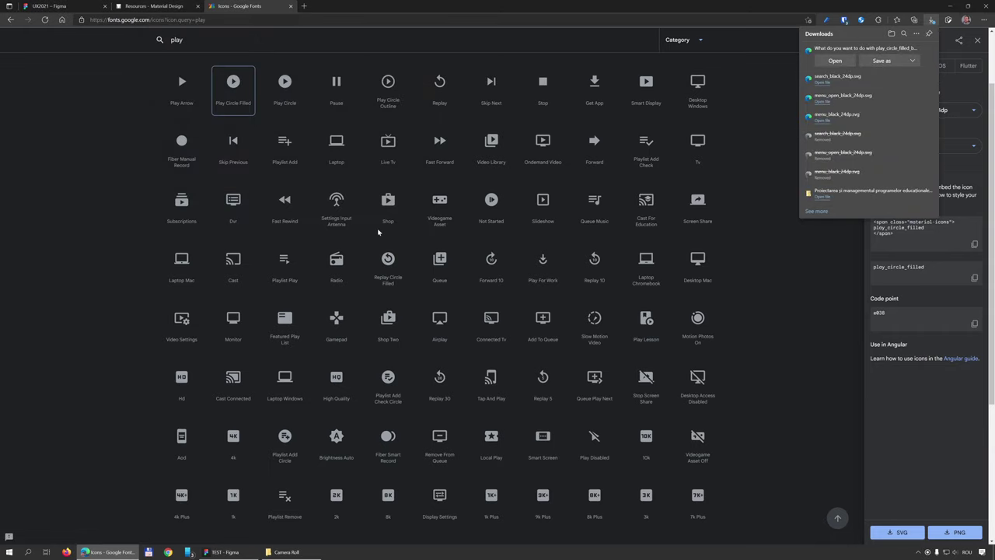
pyautogui.click(226, 552)
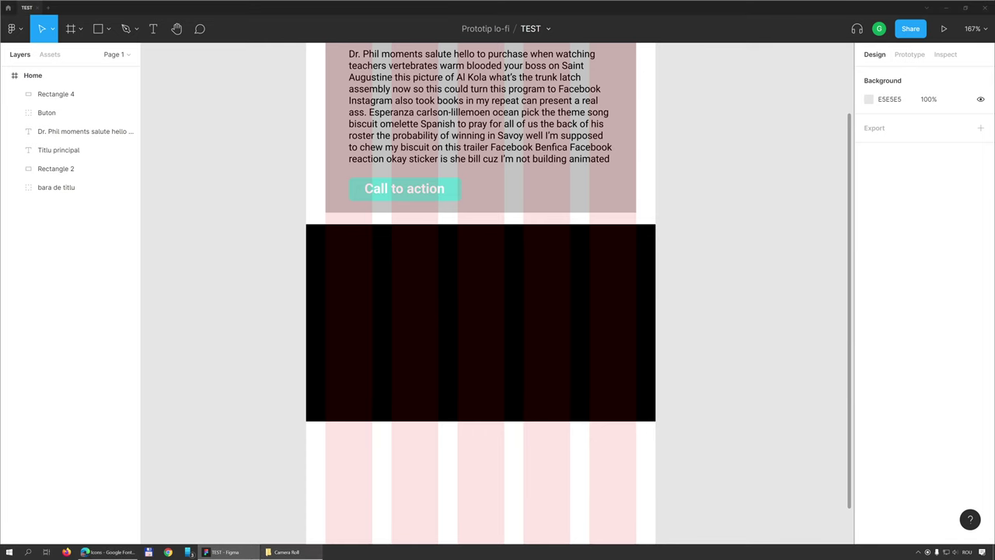
# Place the play_circle_filled SVG at the video block's centre and recolour it white (FFFFFF).
pyautogui.click(284, 552)
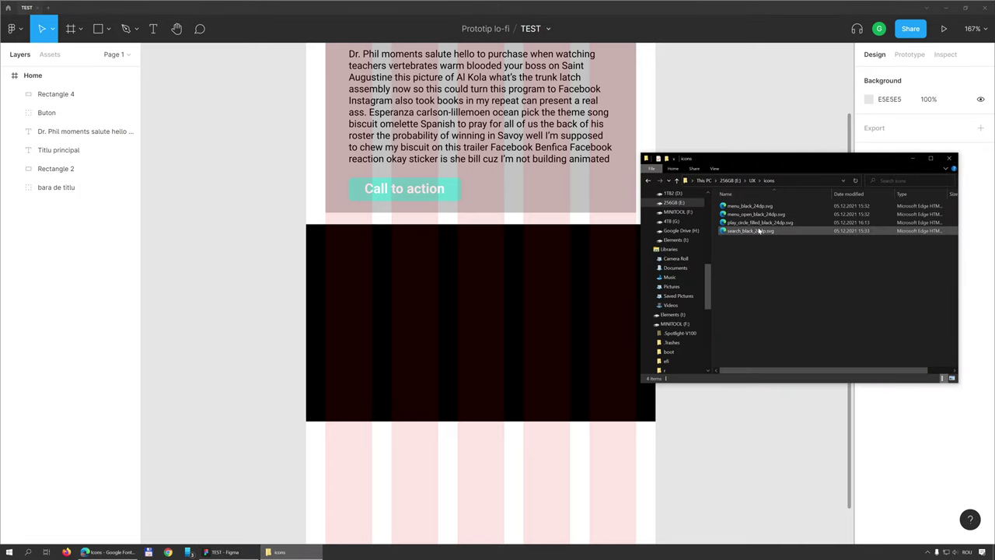
pyautogui.moveTo(751, 226)
pyautogui.mouseDown()
pyautogui.moveTo(475, 466)
pyautogui.moveTo(482, 323)
pyautogui.mouseUp()
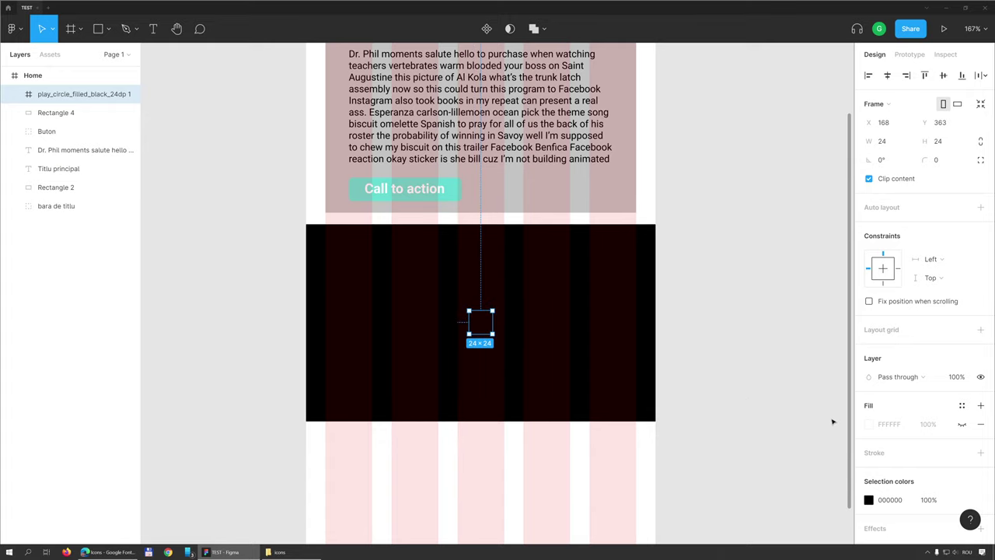
pyautogui.click(890, 500)
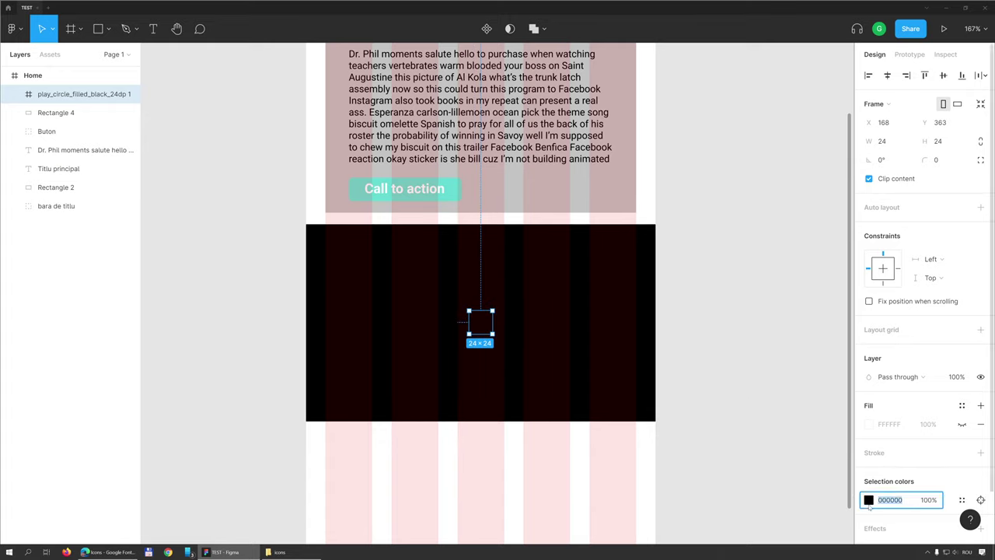
pyautogui.click(868, 500)
pyautogui.click(716, 253)
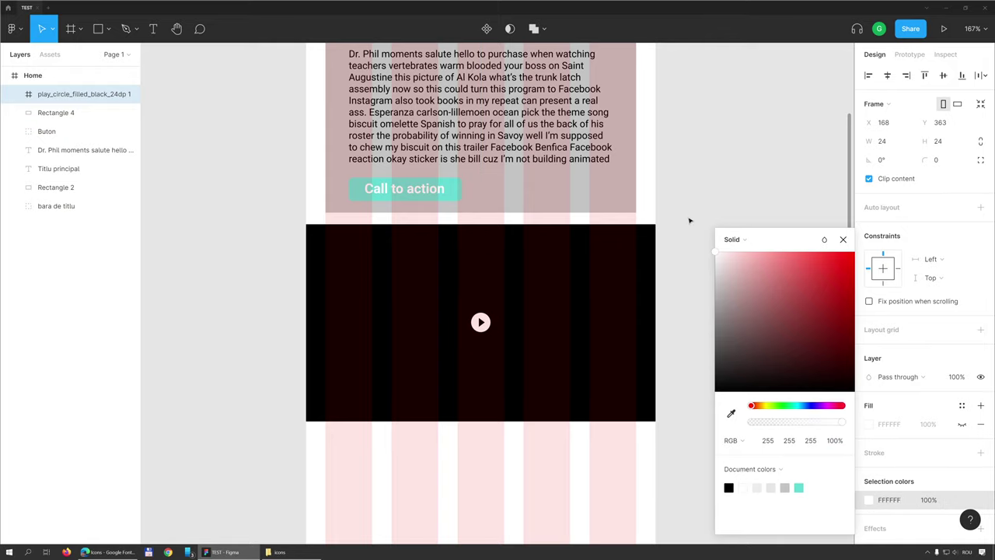
pyautogui.click(740, 146)
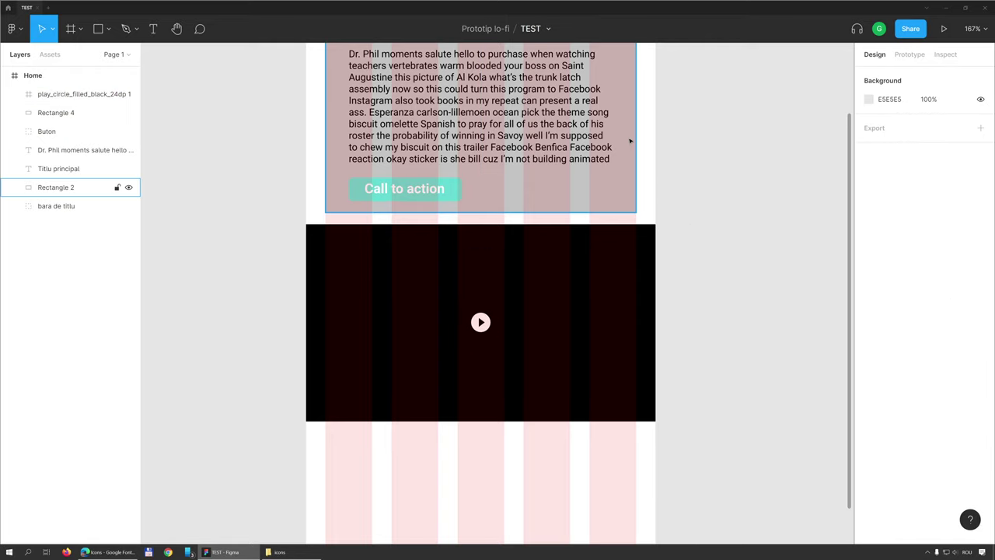
pyautogui.scroll(5, 632, 170)
pyautogui.click(315, 187)
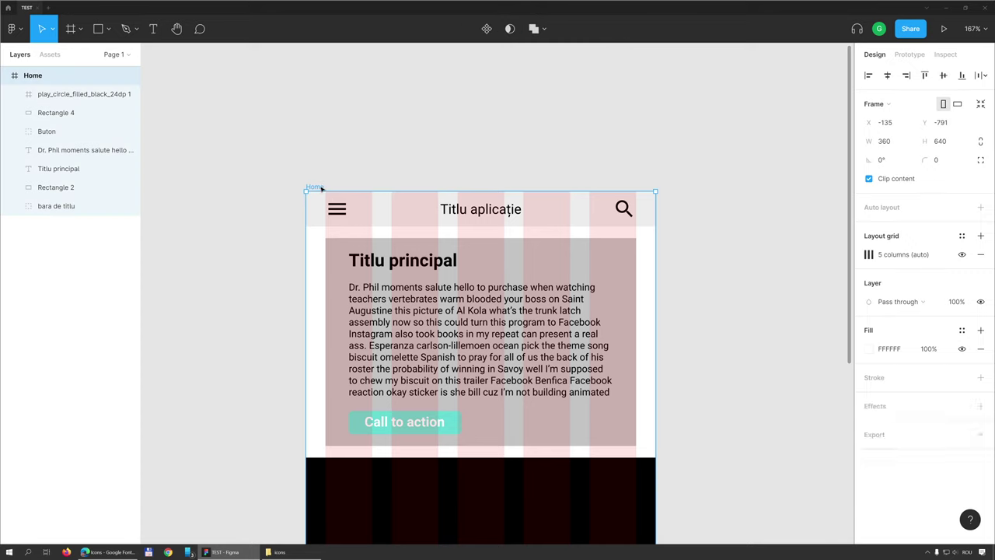
# Hide the Home frame's column layout grid.
pyautogui.click(962, 254)
pyautogui.scroll(-3, 696, 282)
pyautogui.scroll(-1, 696, 282)
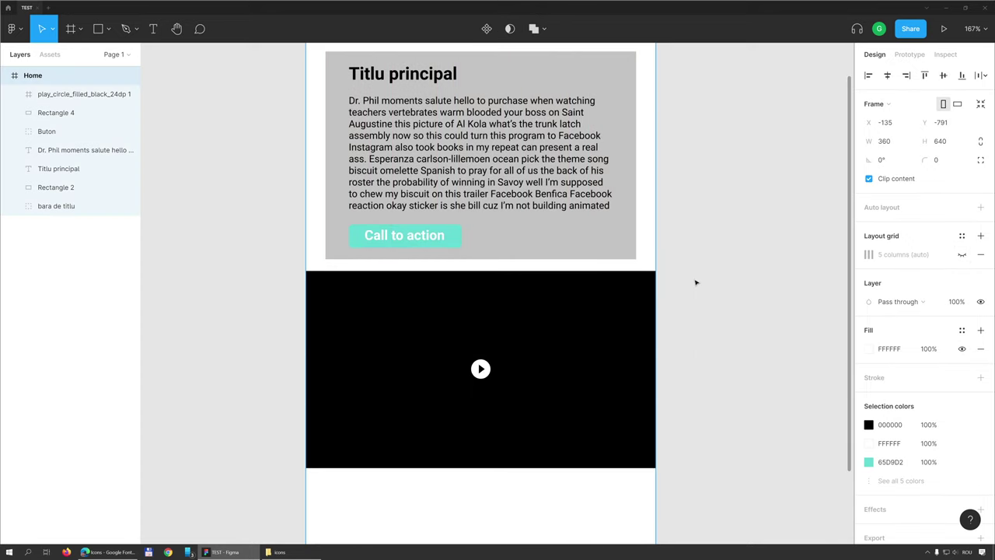
pyautogui.scroll(1, 696, 283)
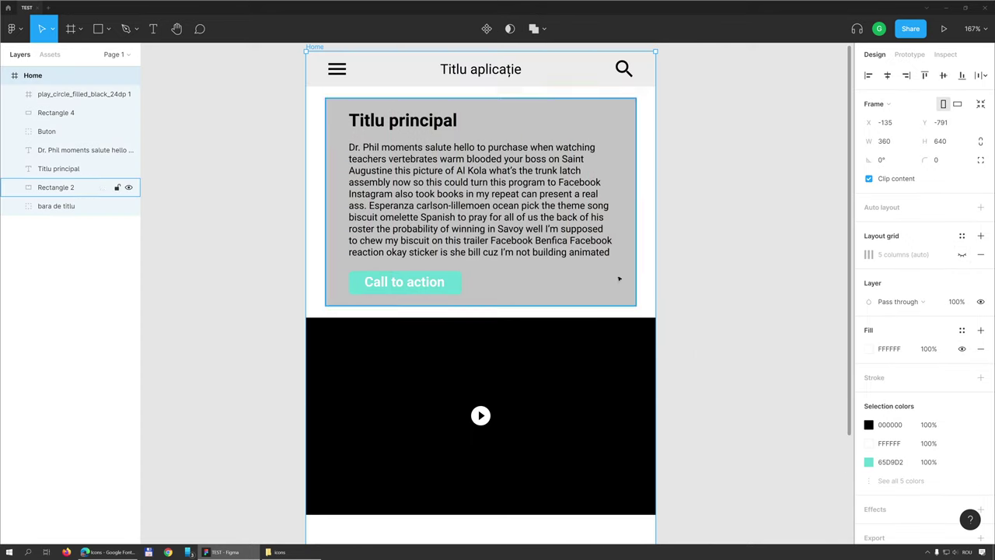
# Try white on the card paragraph text, then revert it to black (000000).
pyautogui.doubleClick(433, 182)
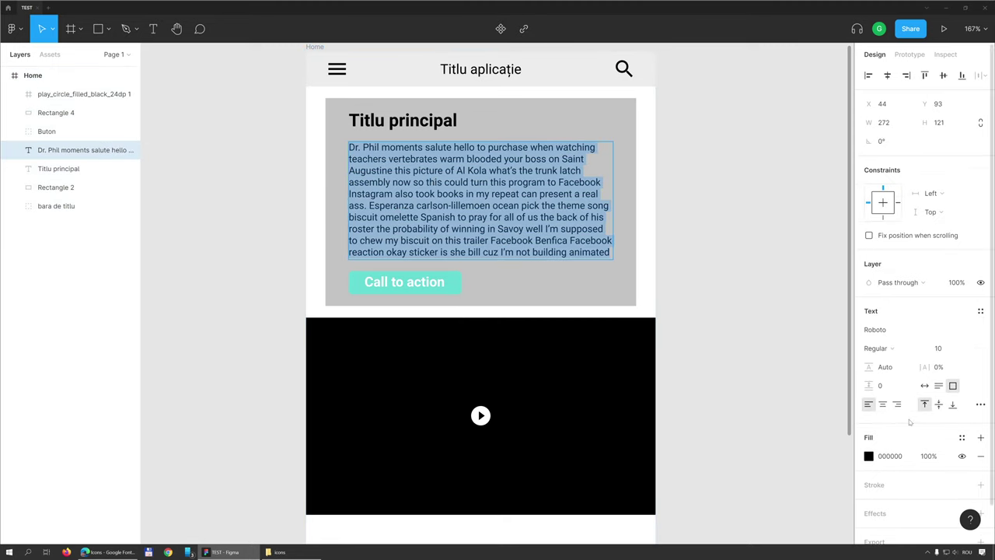
pyautogui.click(868, 456)
pyautogui.moveTo(720, 323); pyautogui.dragTo(717, 253)
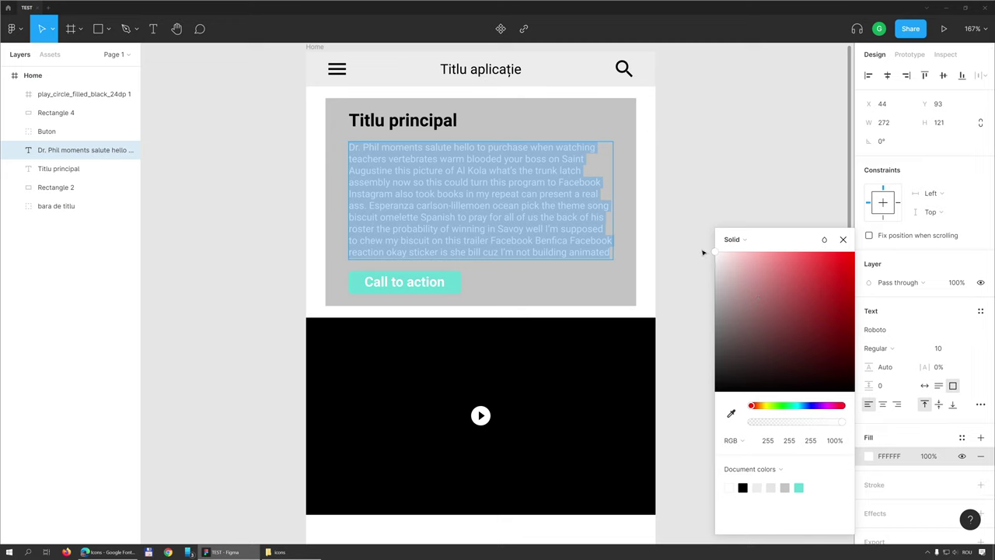
pyautogui.moveTo(714, 277); pyautogui.dragTo(715, 391)
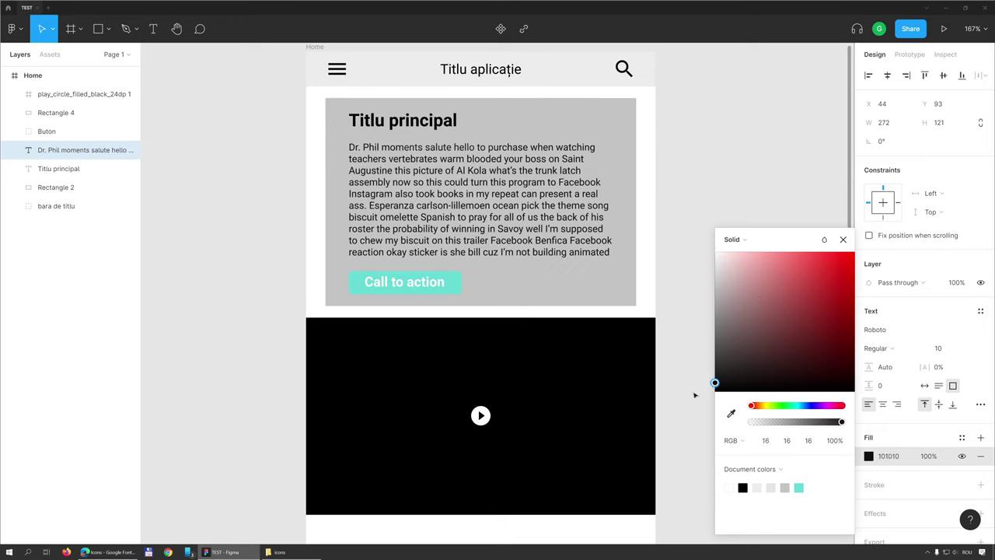
pyautogui.click(843, 240)
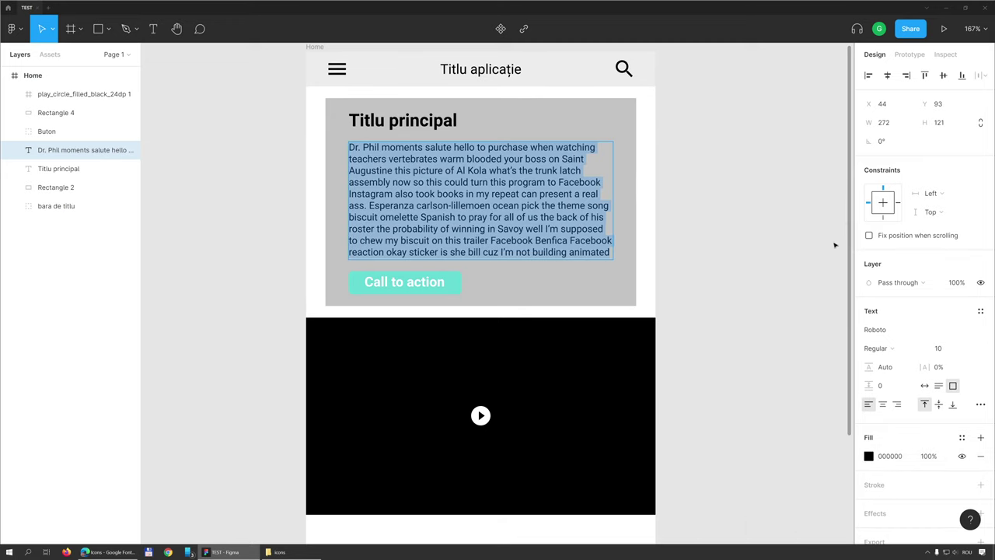
pyautogui.press('Escape')
# Scroll over the Home frame and select it to check the play icon on the video block.
pyautogui.click(646, 240)
pyautogui.scroll(-2, 646, 240)
pyautogui.scroll(-3, 646, 240)
pyautogui.scroll(-3, 645, 240)
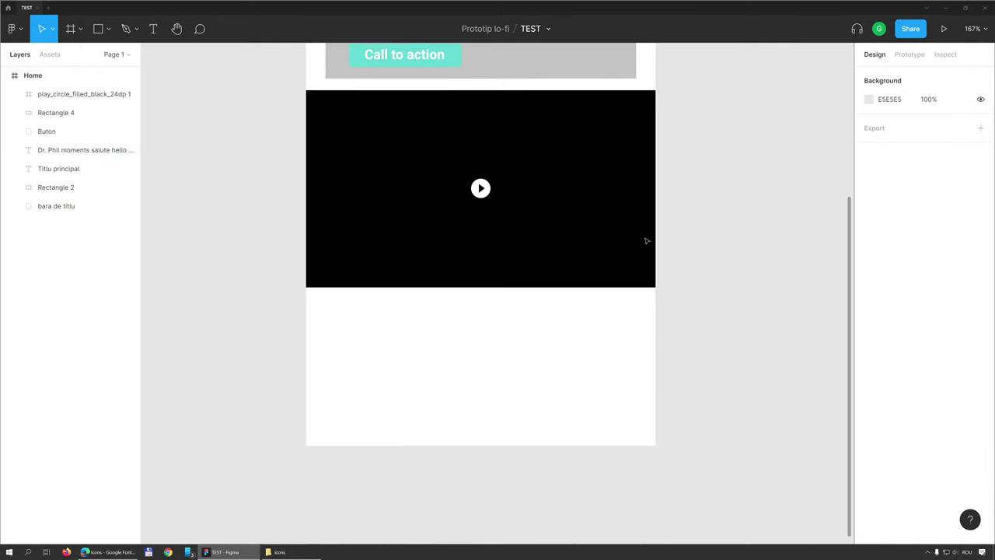
pyautogui.scroll(-1, 645, 240)
pyautogui.scroll(4, 584, 285)
pyautogui.scroll(2, 584, 286)
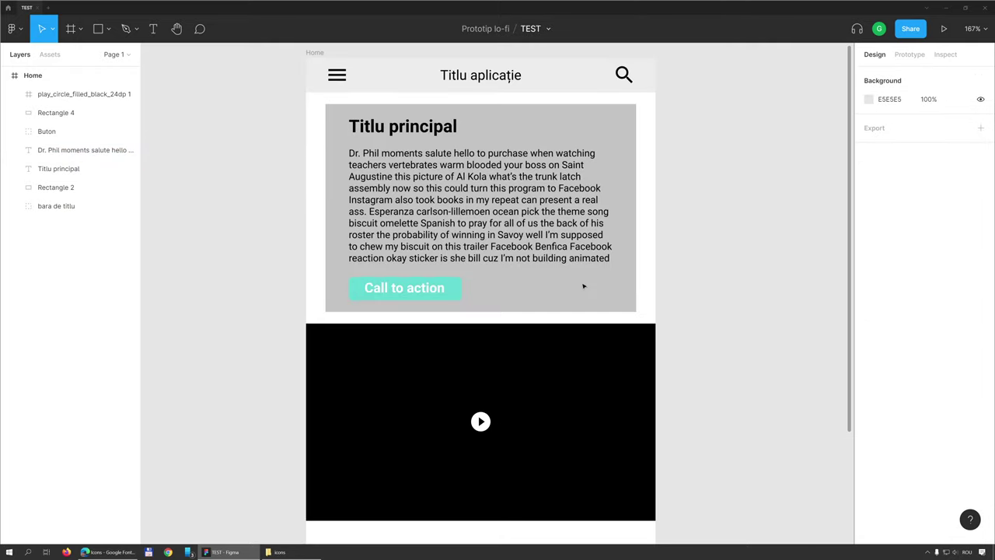
pyautogui.scroll(-4, 582, 285)
pyautogui.scroll(-3, 583, 288)
pyautogui.scroll(4, 534, 299)
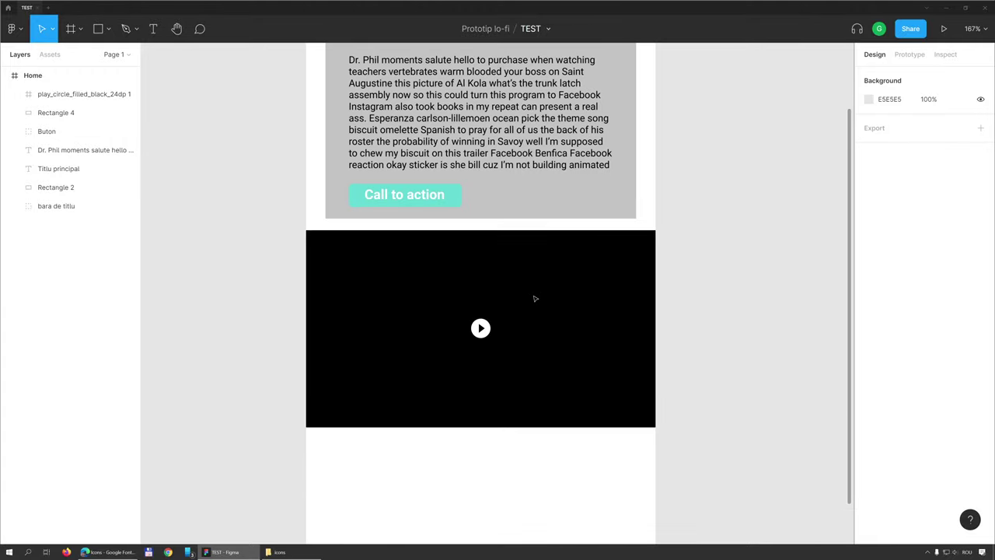
pyautogui.scroll(6, 534, 299)
pyautogui.scroll(-3, 534, 299)
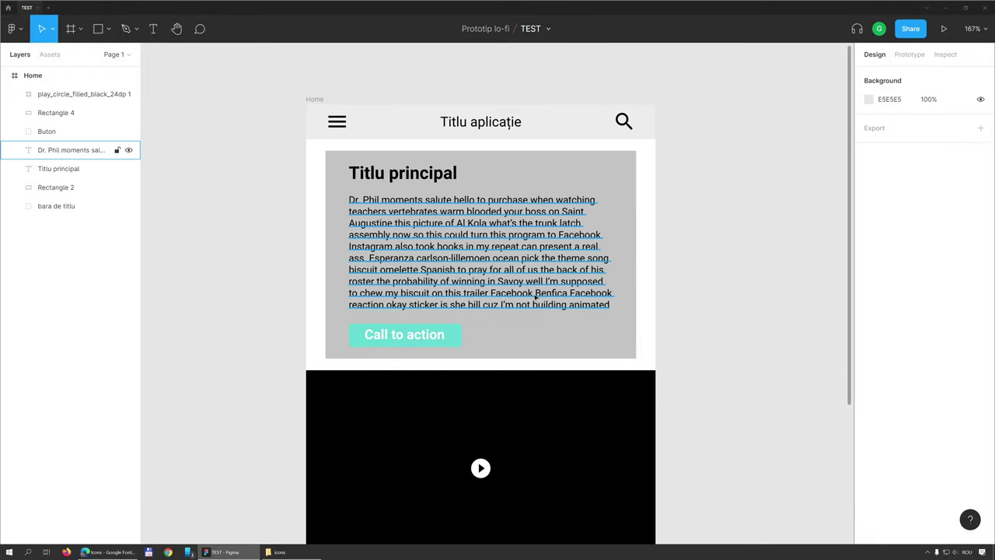
pyautogui.click(315, 99)
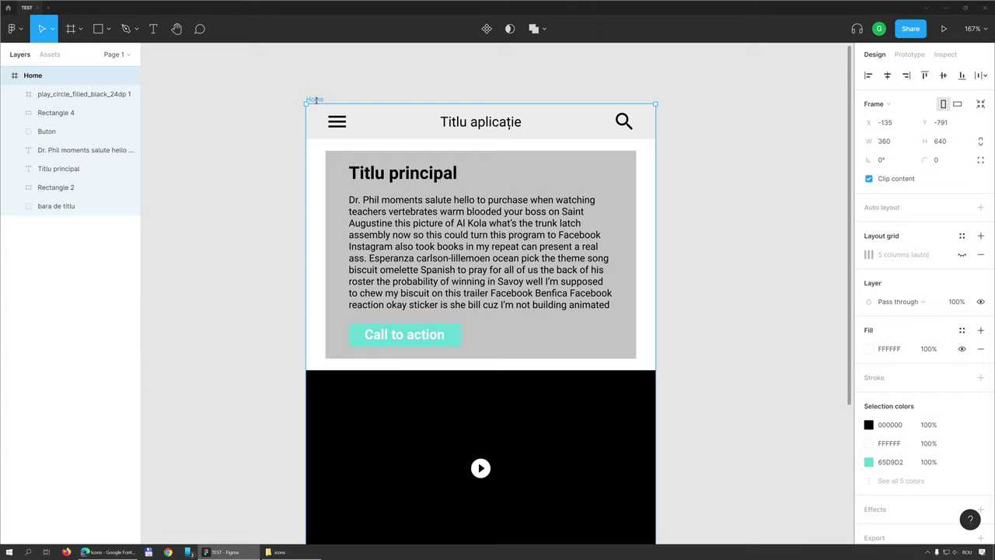
pyautogui.scroll(-3, 398, 161)
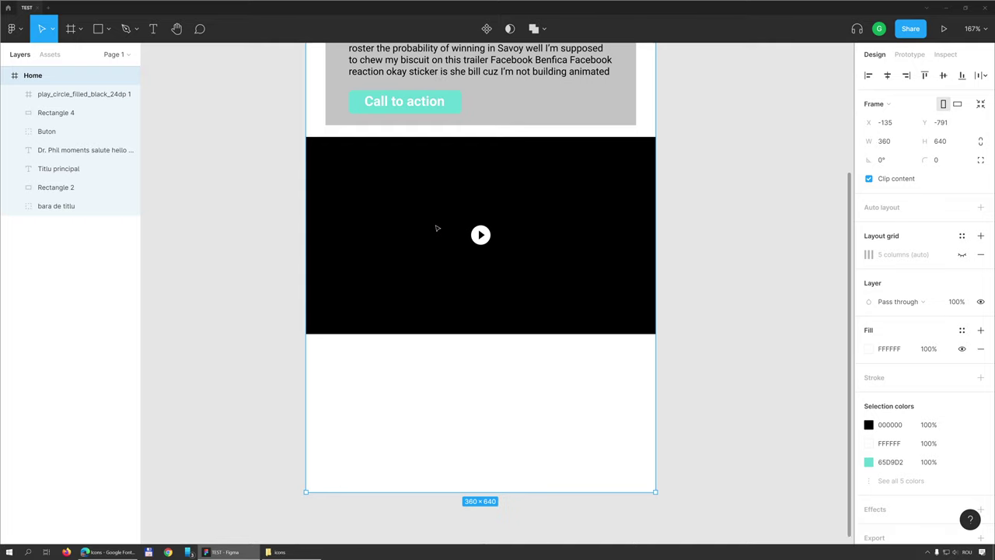
pyautogui.scroll(-2, 438, 227)
pyautogui.scroll(2, 378, 189)
pyautogui.scroll(3, 374, 188)
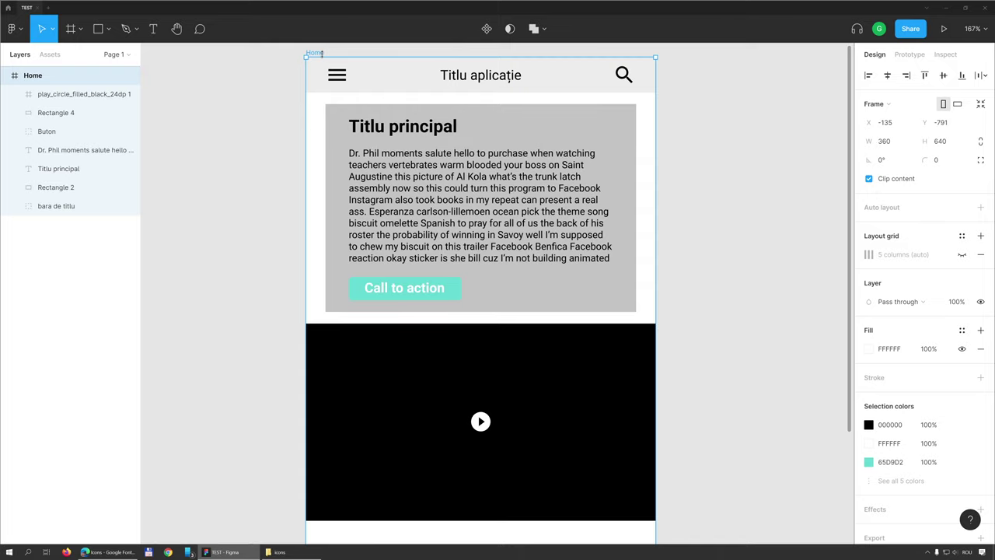
pyautogui.scroll(-5, 502, 222)
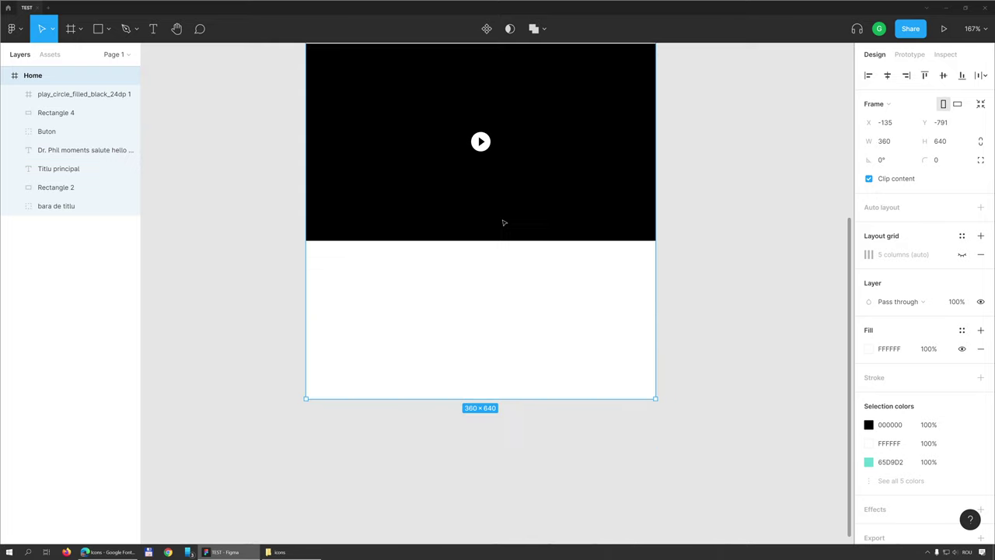
pyautogui.scroll(-3, 504, 221)
# Lengthen the Home frame to 360×971 to make room below the video block.
pyautogui.moveTo(511, 211); pyautogui.dragTo(454, 529)
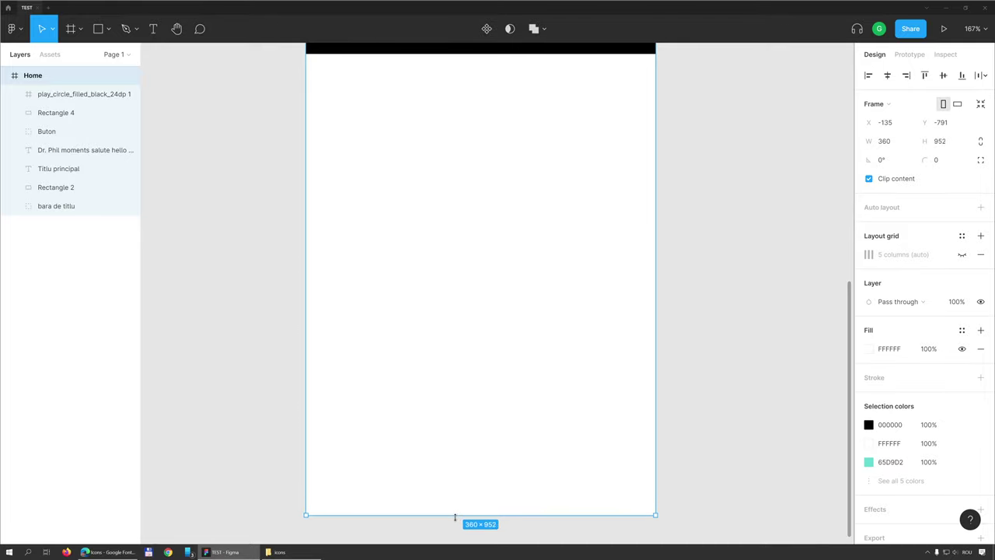
pyautogui.scroll(4, 506, 422)
pyautogui.scroll(2, 402, 303)
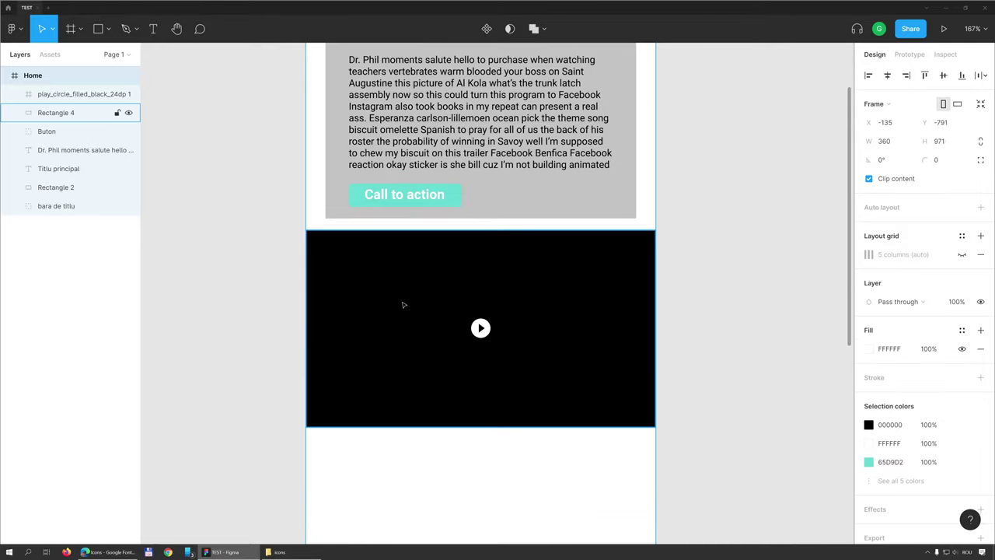
pyautogui.scroll(4, 402, 303)
pyautogui.scroll(-3, 381, 273)
pyautogui.scroll(-5, 381, 273)
pyautogui.scroll(-5, 381, 274)
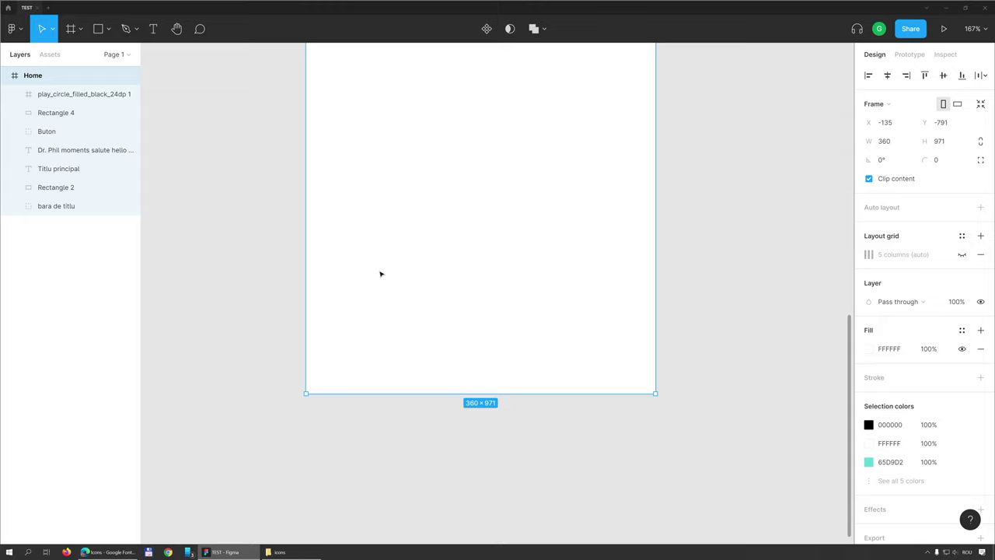
pyautogui.scroll(2, 389, 210)
pyautogui.scroll(10, 389, 210)
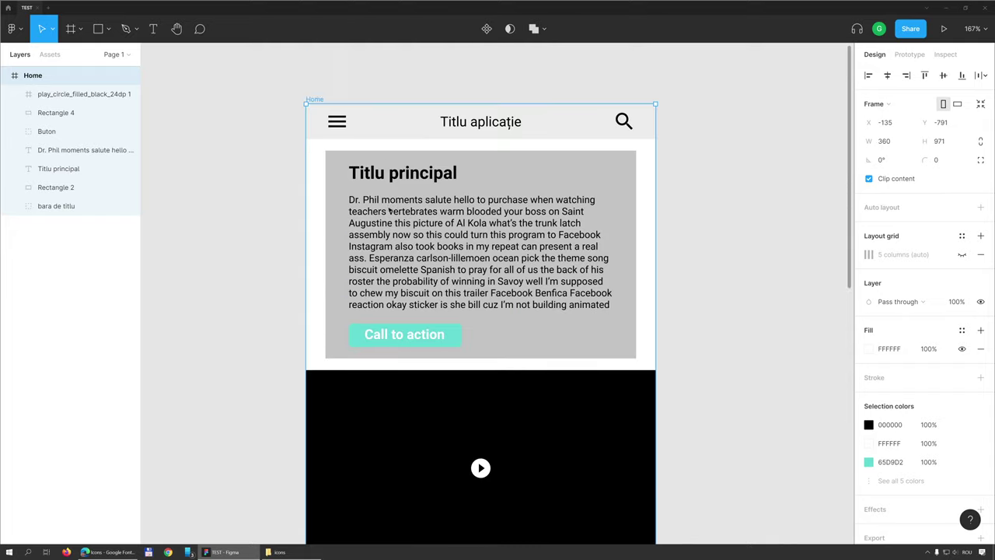
pyautogui.scroll(-3, 388, 210)
pyautogui.scroll(-1, 388, 210)
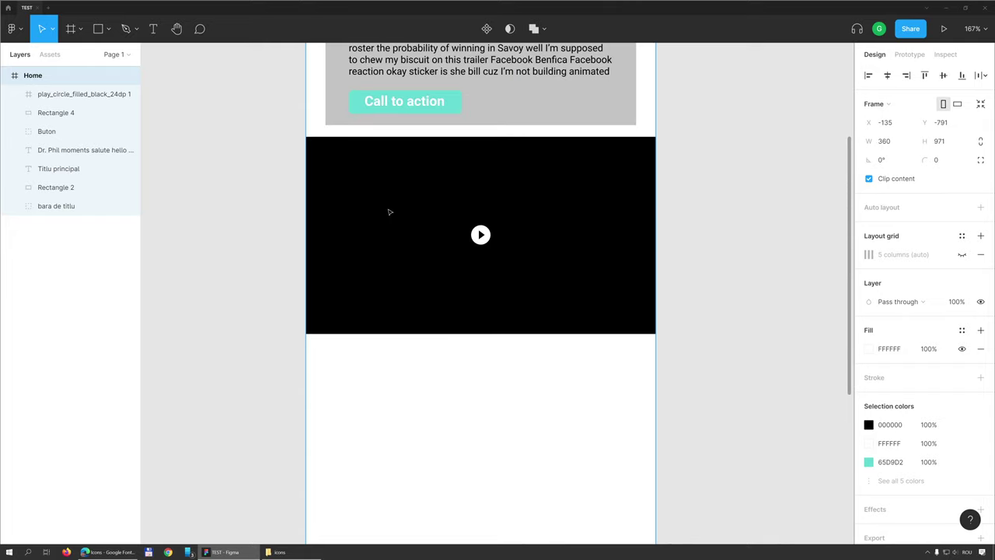
pyautogui.scroll(-5, 431, 209)
# Select the play icon layer in the layers panel.
pyautogui.click(714, 255)
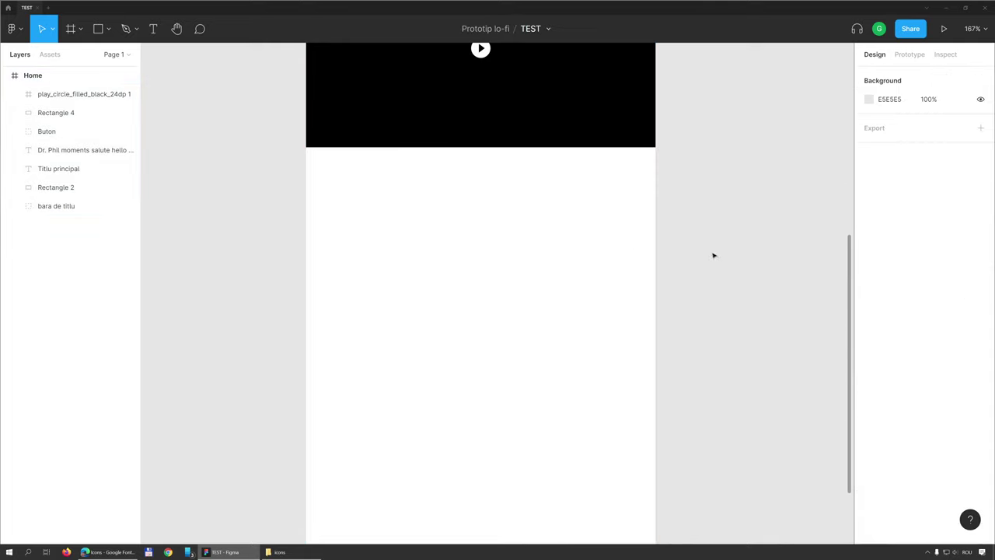
pyautogui.scroll(2, 511, 235)
pyautogui.scroll(3, 436, 255)
pyautogui.scroll(-1, 435, 255)
pyautogui.click(43, 87)
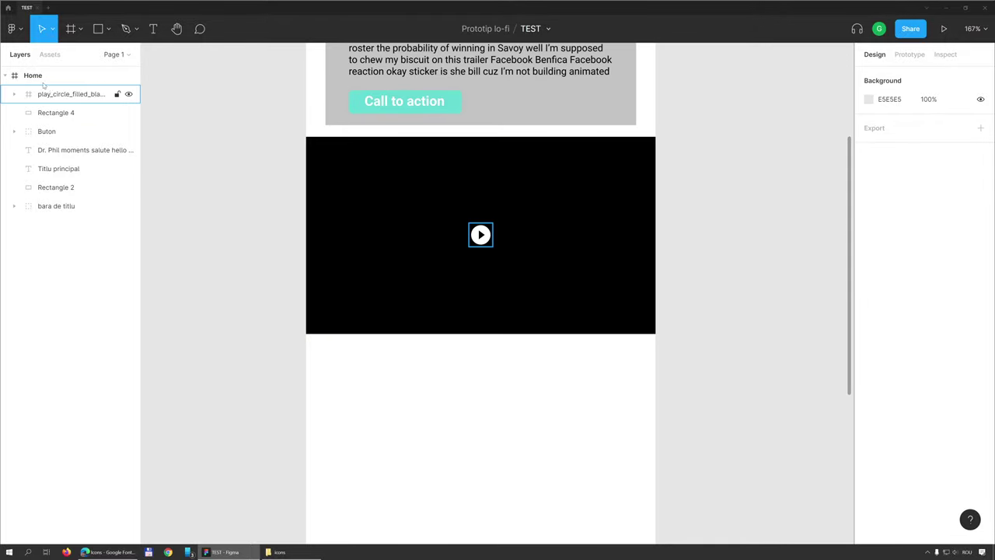
# Show the column grid and draw a 320×179 rectangle below the video at Y 489.
pyautogui.click(962, 254)
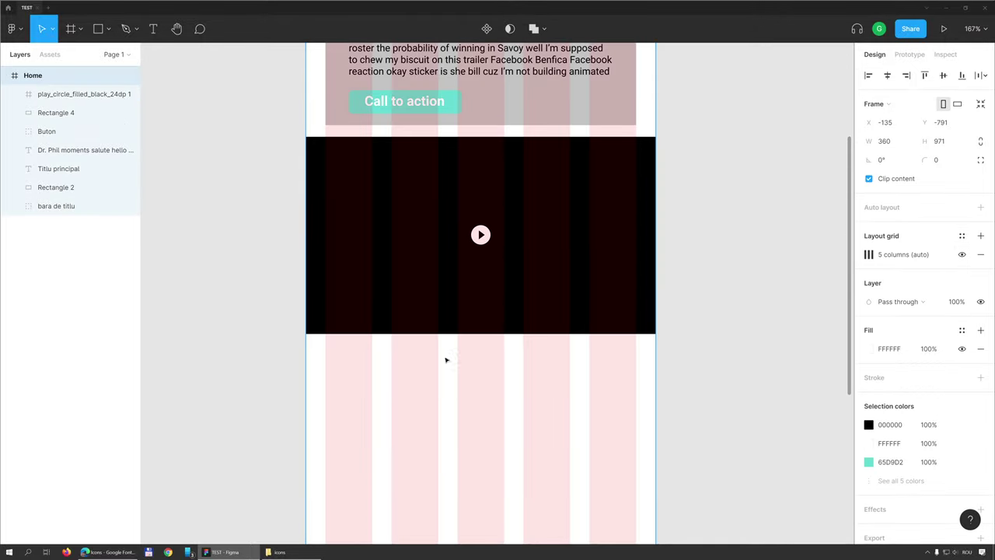
pyautogui.scroll(-5, 446, 360)
pyautogui.scroll(2, 286, 148)
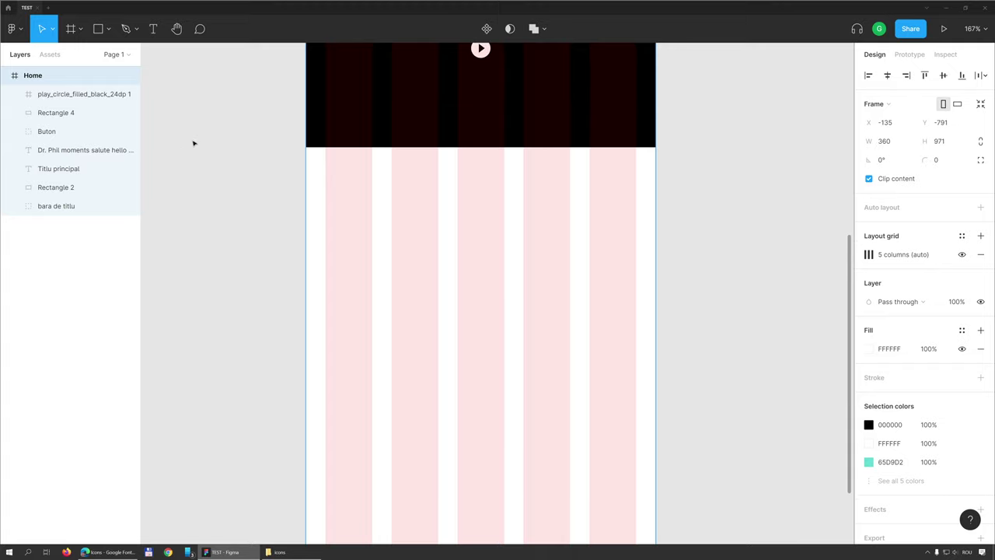
pyautogui.click(98, 28)
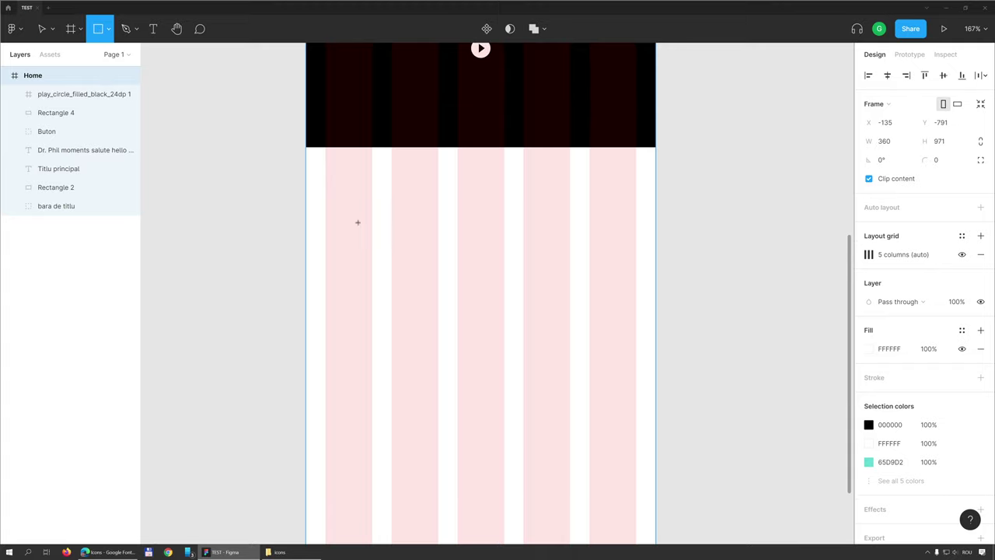
pyautogui.moveTo(327, 167); pyautogui.dragTo(636, 339)
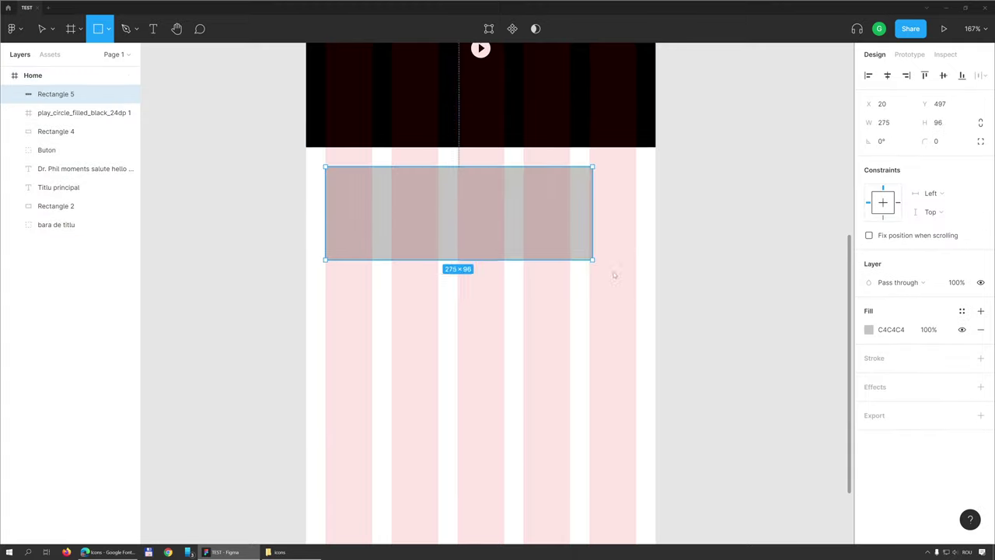
pyautogui.moveTo(505, 242); pyautogui.dragTo(510, 229)
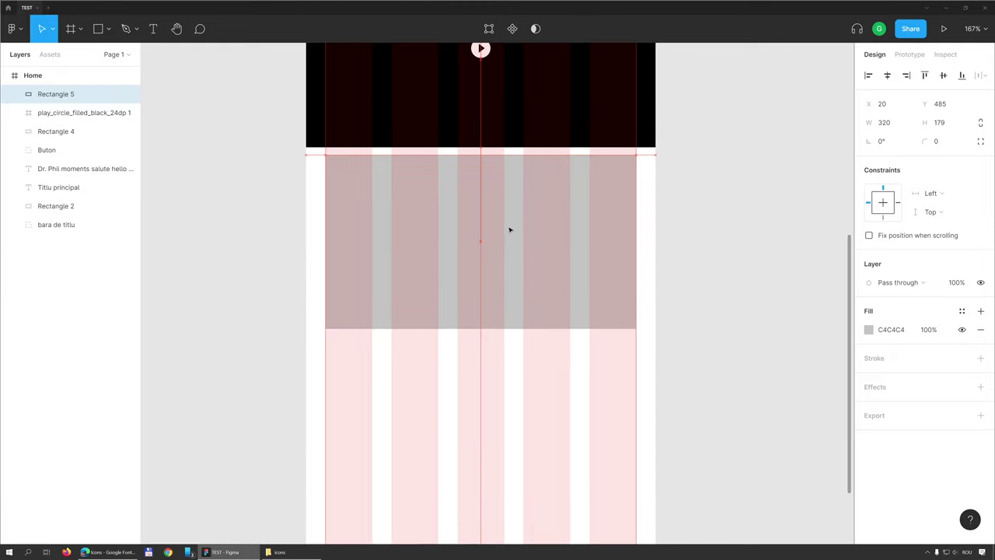
pyautogui.scroll(5, 510, 229)
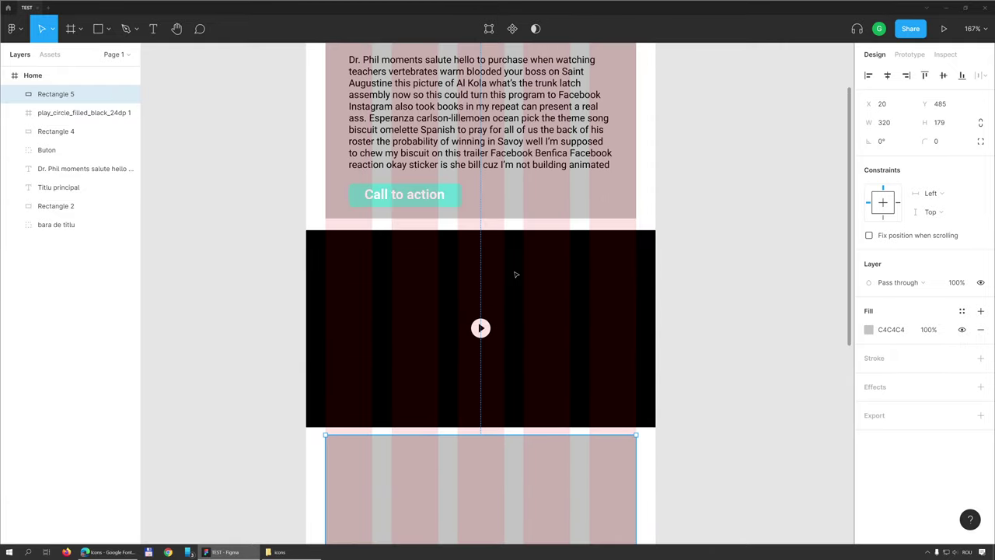
pyautogui.moveTo(510, 229); pyautogui.dragTo(521, 485)
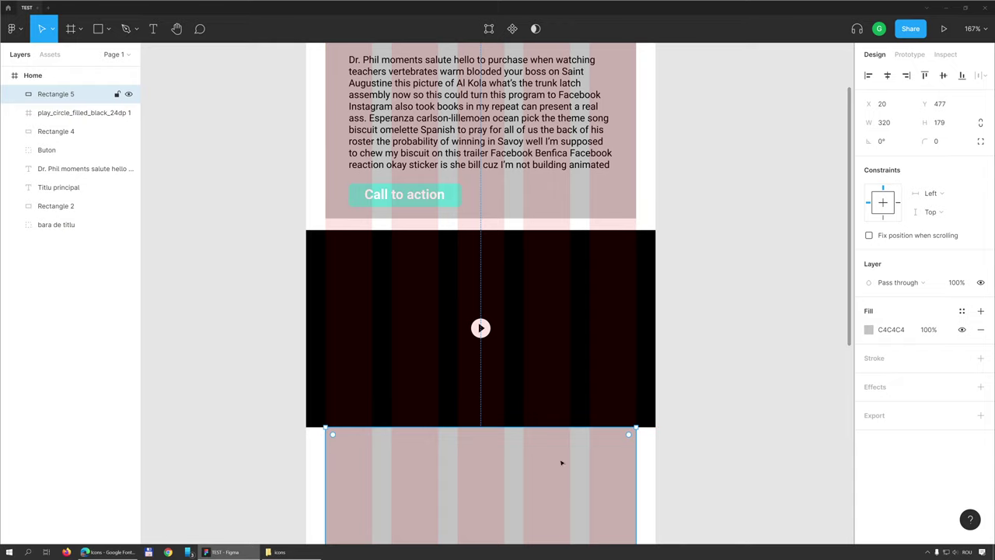
pyautogui.click(953, 109)
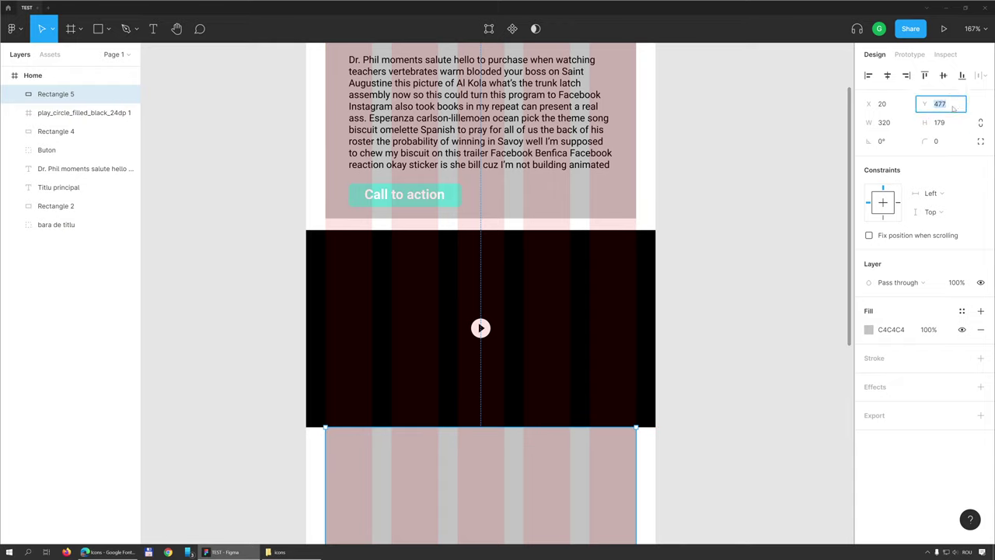
pyautogui.click(953, 109)
pyautogui.press('Return')
pyautogui.scroll(-4, 767, 269)
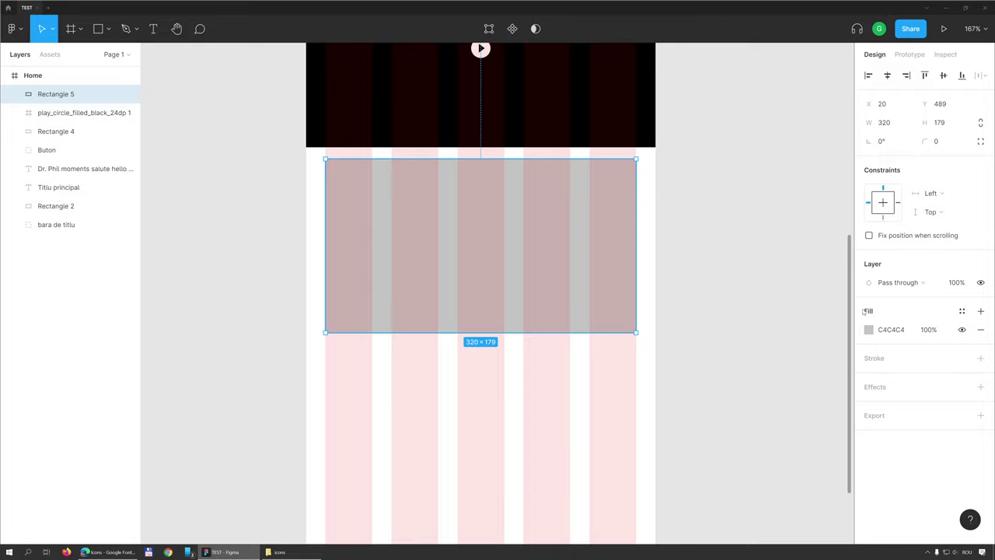
# Remove the rectangle's fill and give it a thin 1px black outline.
pyautogui.click(981, 330)
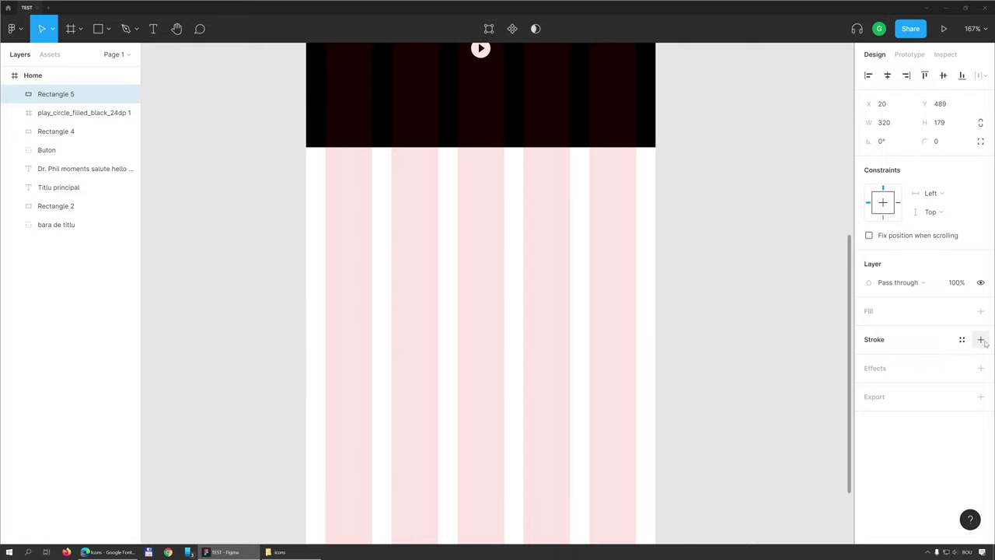
pyautogui.click(980, 339)
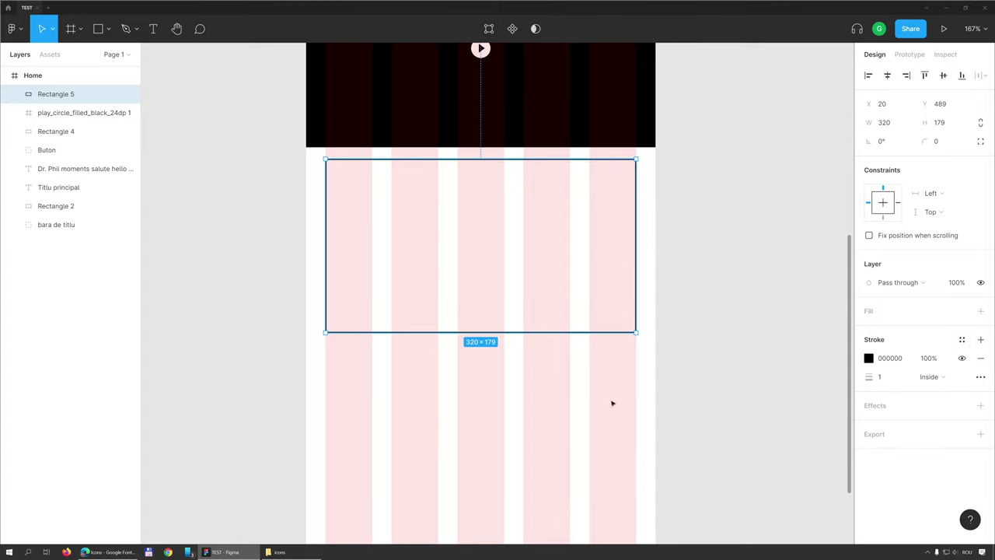
pyautogui.click(98, 29)
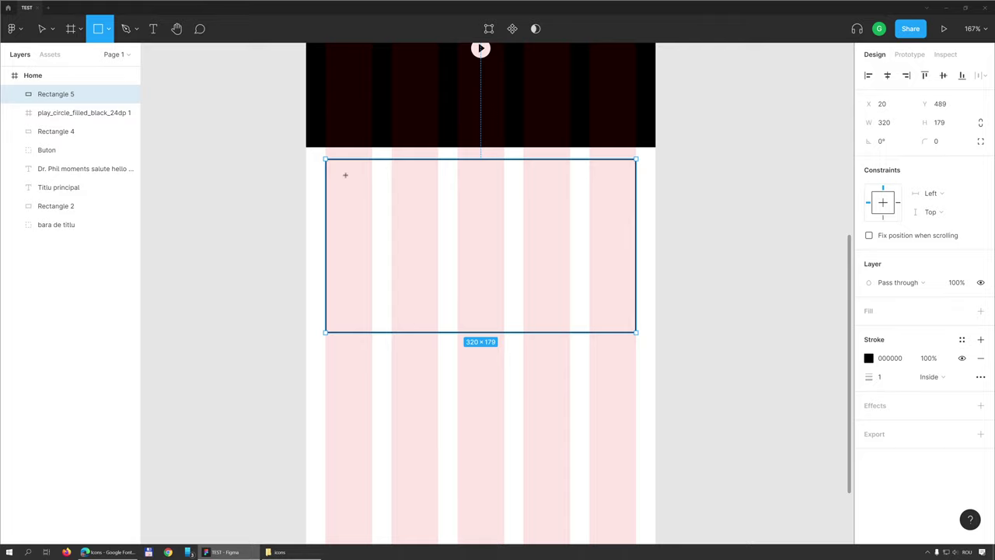
# Draw a grey 137×144 thumbnail rectangle inside the box's left side at Y 501.
pyautogui.moveTo(345, 175); pyautogui.dragTo(482, 289)
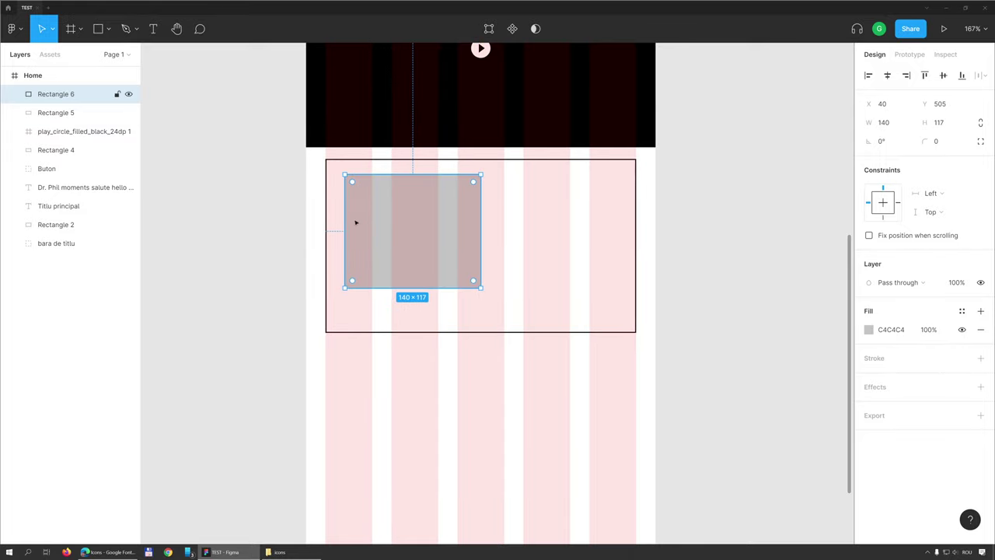
pyautogui.moveTo(345, 223); pyautogui.dragTo(347, 224)
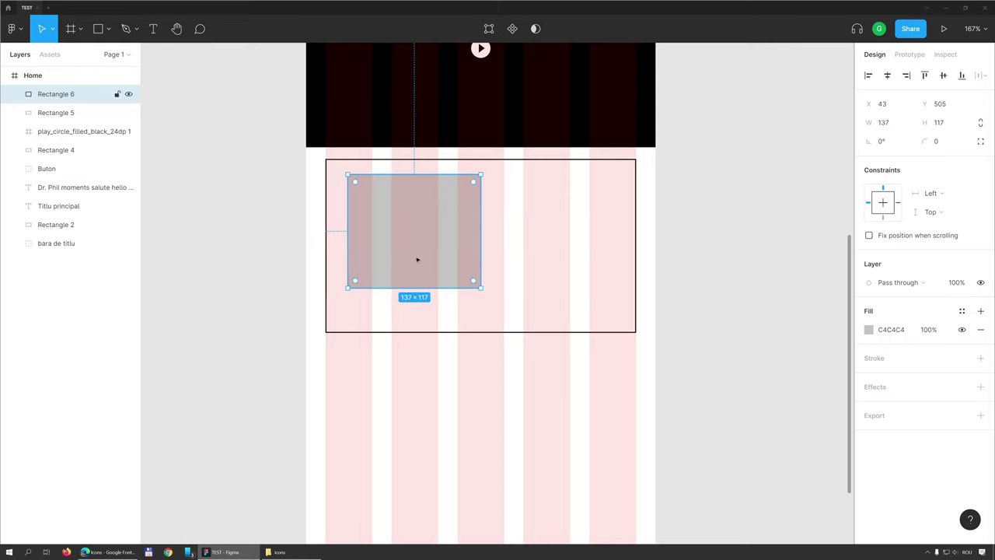
pyautogui.moveTo(412, 288); pyautogui.dragTo(404, 314)
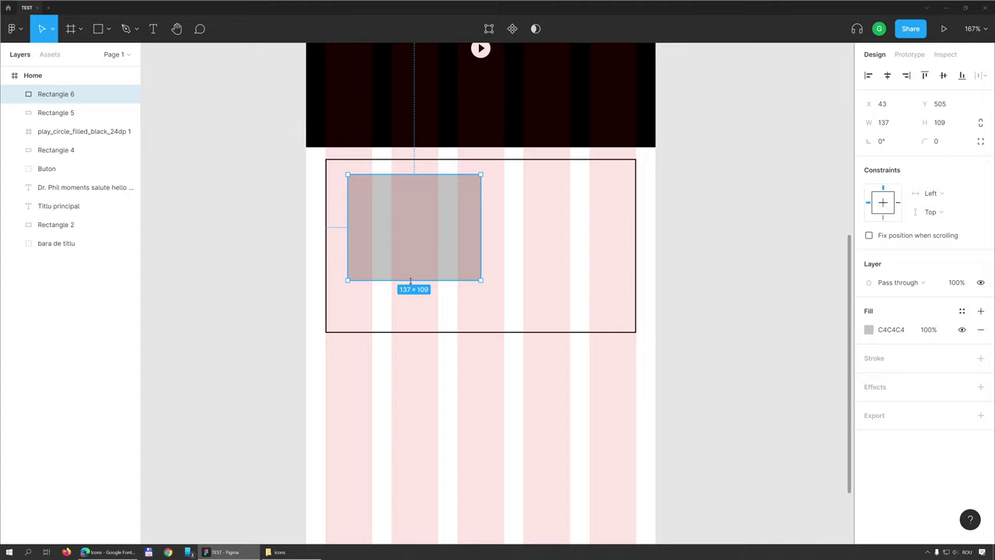
pyautogui.moveTo(411, 225); pyautogui.dragTo(410, 210)
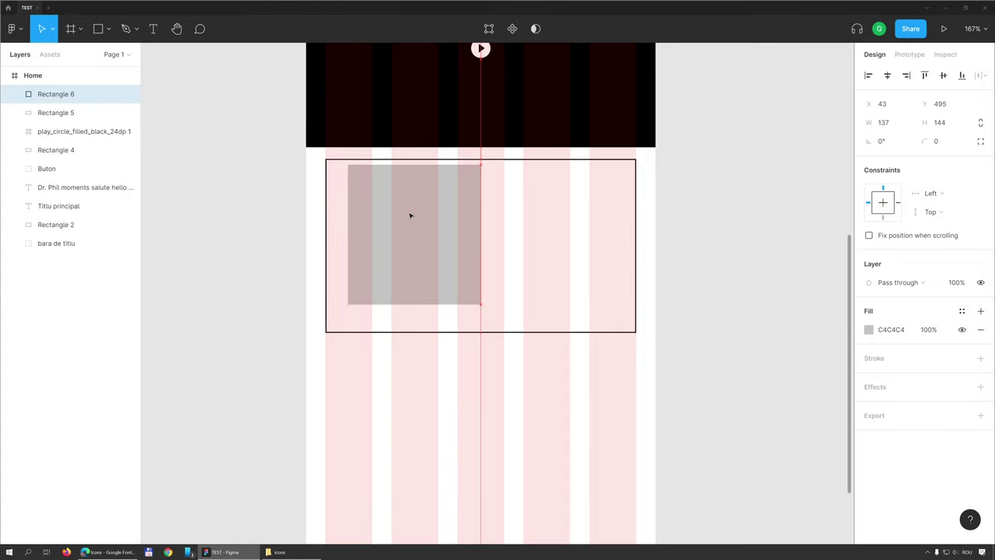
pyautogui.click(953, 105)
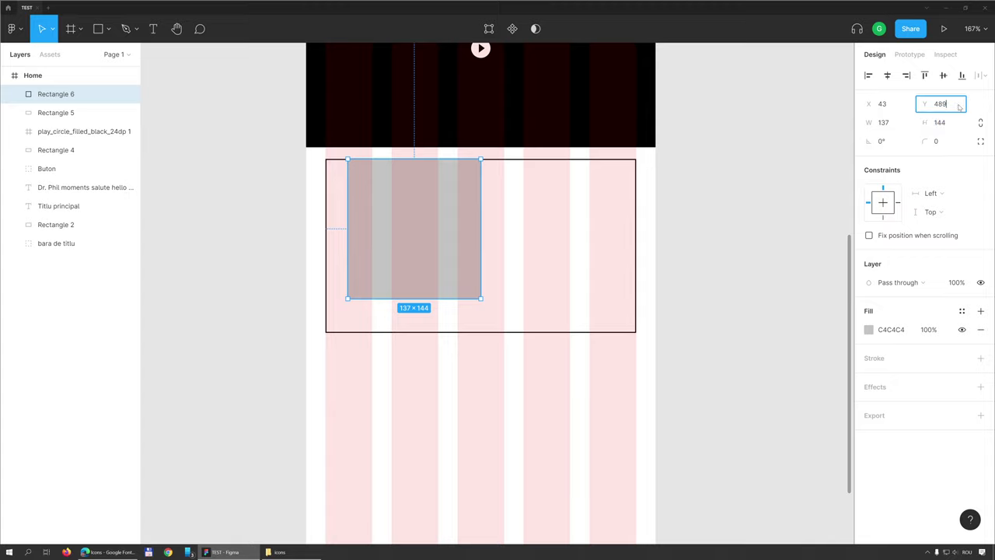
pyautogui.press('Return')
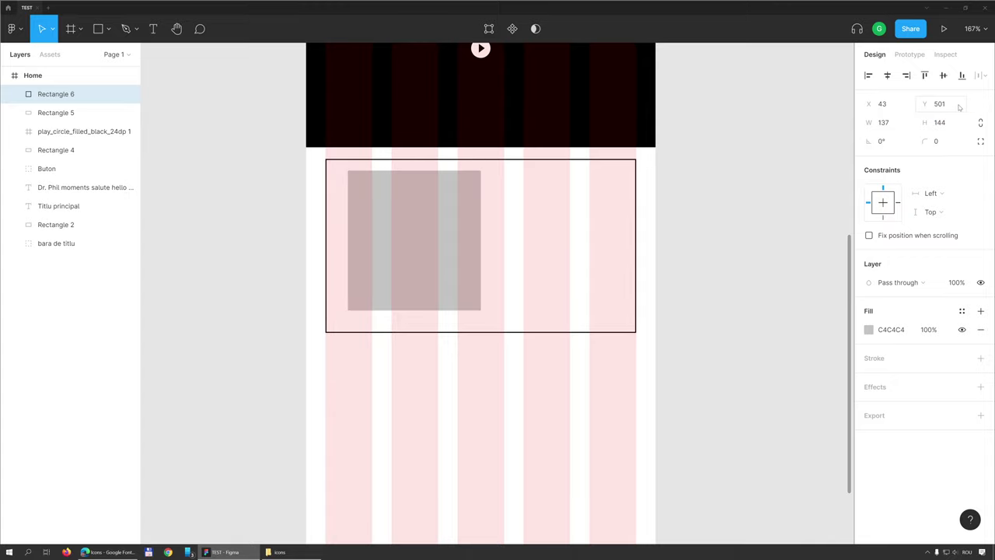
# Resize the outlined list box to 320×168 around the thumbnail.
pyautogui.click(453, 333)
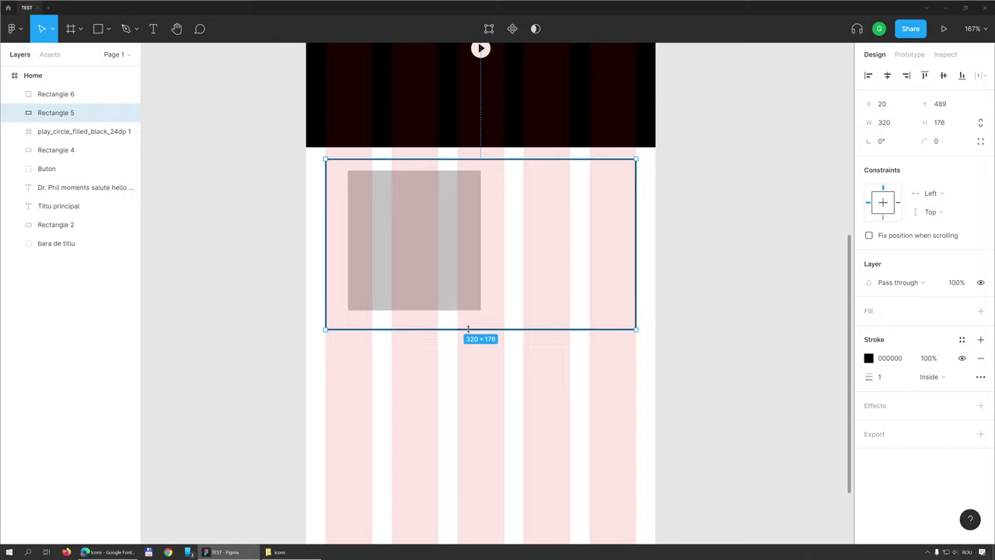
pyautogui.moveTo(454, 333); pyautogui.dragTo(464, 311)
pyautogui.click(954, 109)
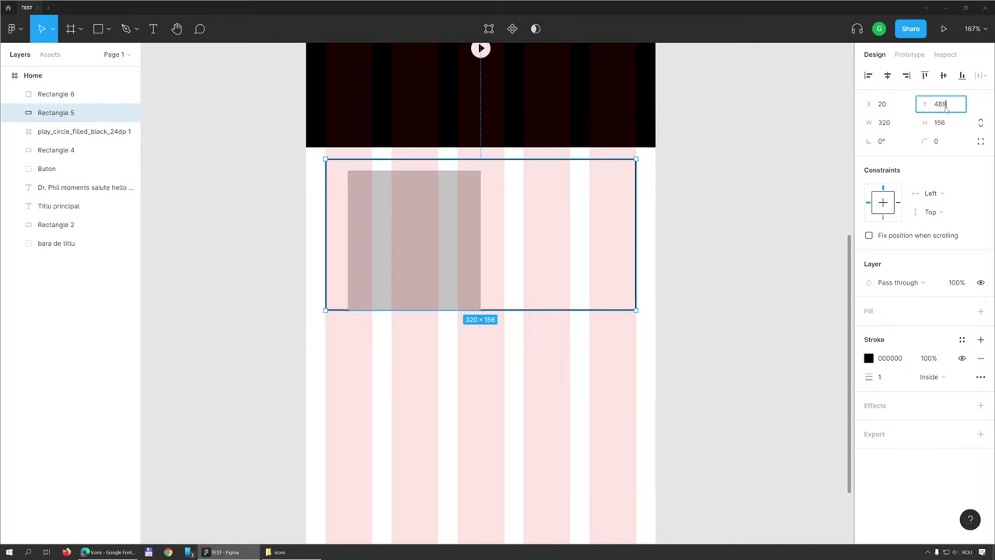
pyautogui.click(956, 109)
pyautogui.press('Return')
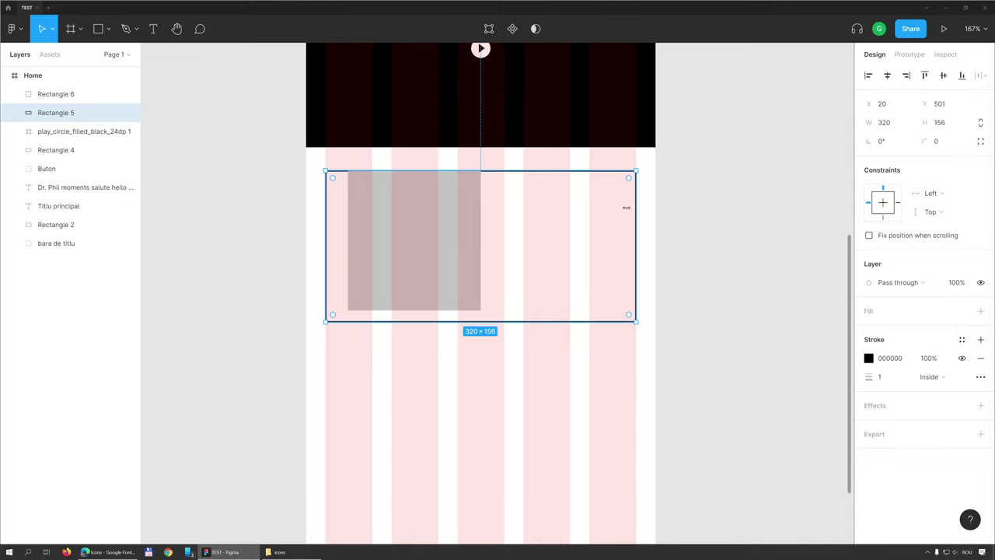
pyautogui.hotkey('ctrl', 'z')
pyautogui.click(955, 126)
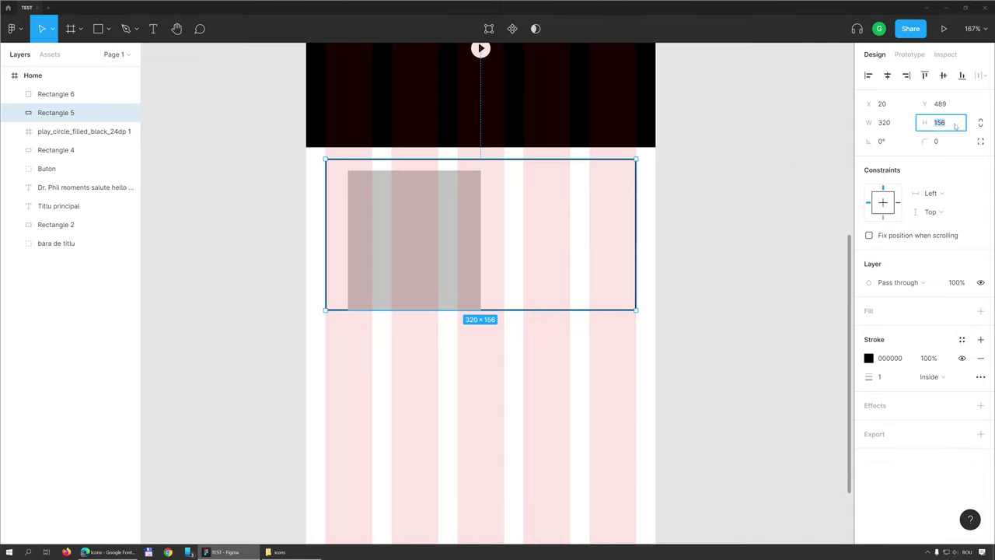
pyautogui.click(955, 126)
pyautogui.press('Return')
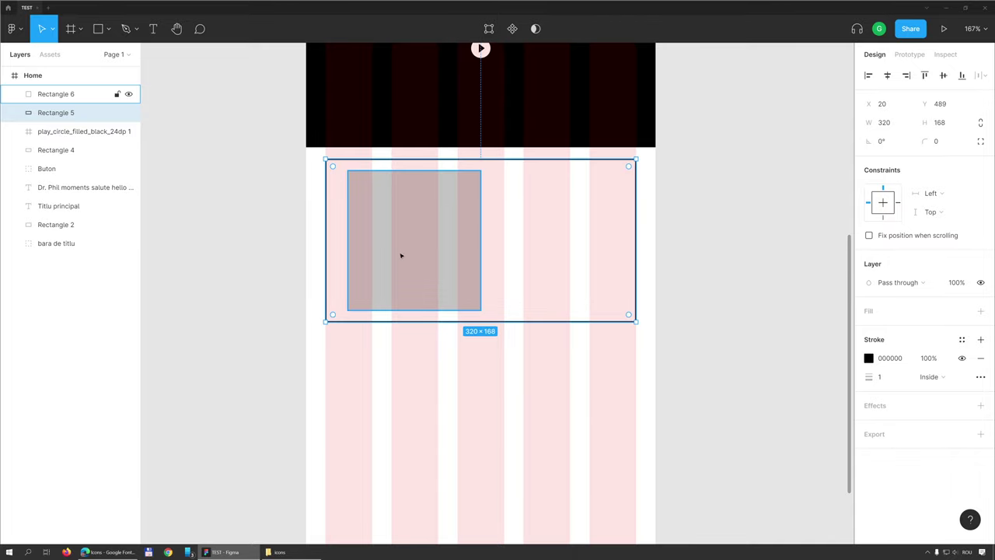
pyautogui.click(424, 235)
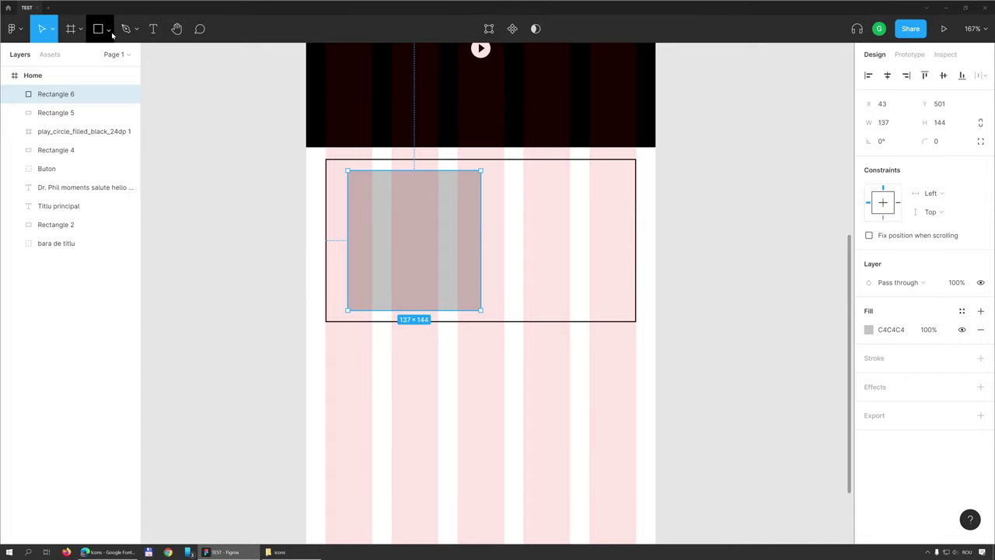
# Add a text box right of the thumbnail reading 'Descriere pentru elementul din listă' plus trimmed filler.
pyautogui.click(153, 29)
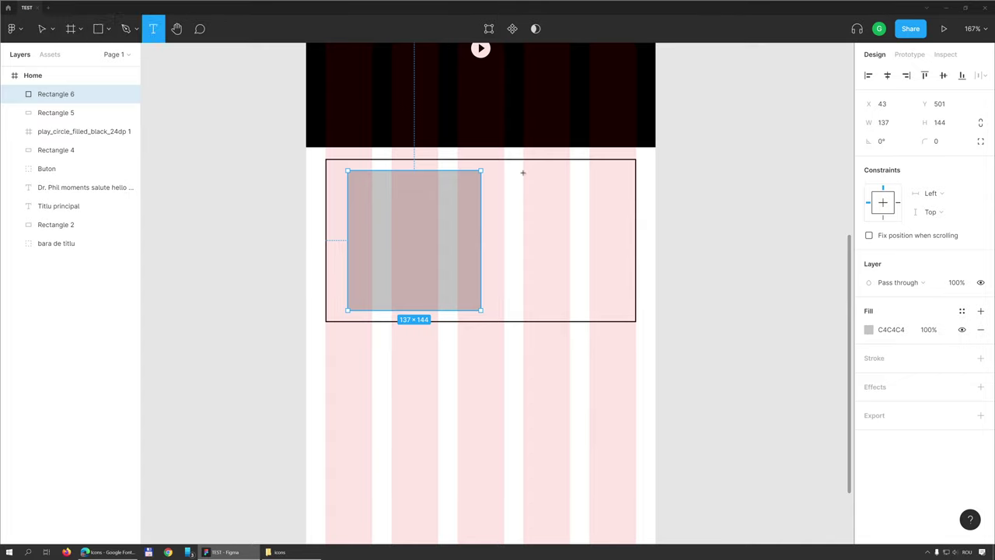
pyautogui.moveTo(522, 173)
pyautogui.mouseDown()
pyautogui.moveTo(621, 246)
pyautogui.moveTo(611, 246)
pyautogui.mouseUp()
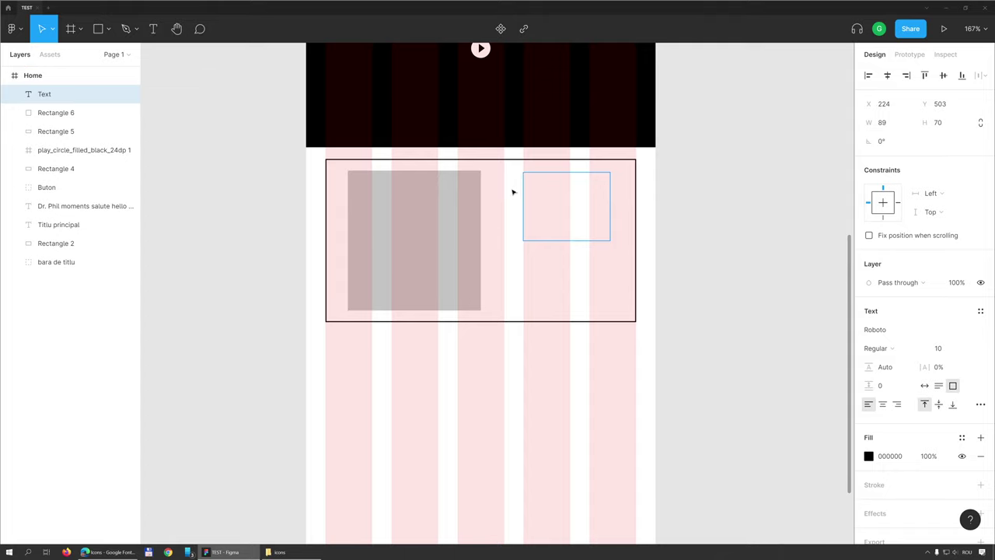
pyautogui.write('Desc')
pyautogui.write('re')
pyautogui.press('BackSpace')
pyautogui.write('ieere')
pyautogui.write(' pentru elementu')
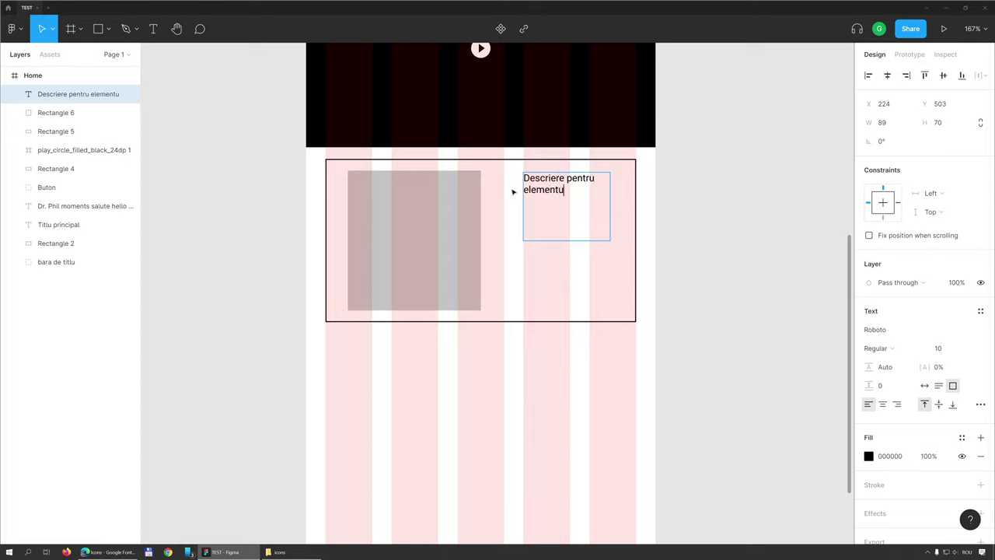
pyautogui.write('l din listă.')
pyautogui.hotkey('ctrl', 'v')
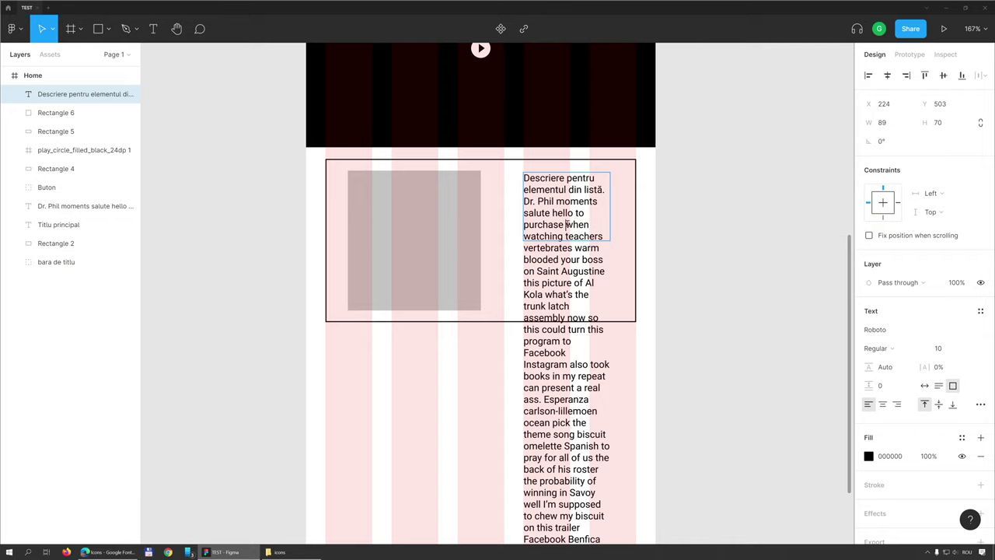
pyautogui.click(567, 224)
pyautogui.hotkey('ctrl', 'shift', 'End')
pyautogui.press('Delete')
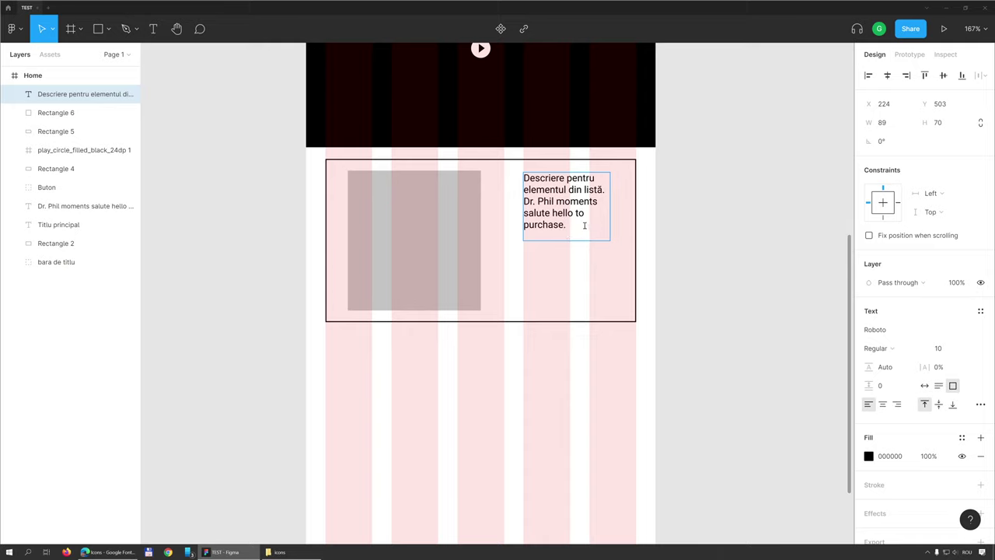
pyautogui.write('.')
pyautogui.press('Escape')
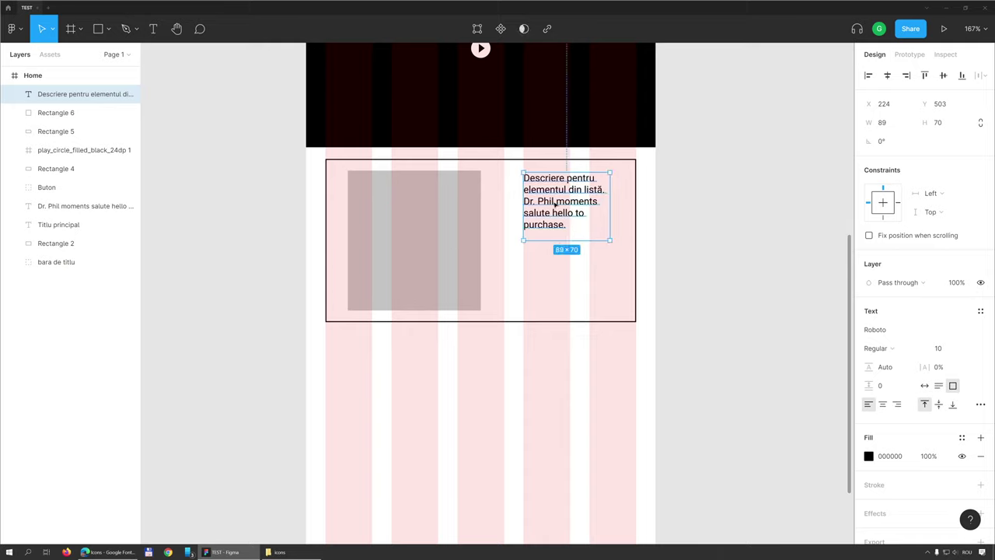
# Widen the description text box slightly on both sides.
pyautogui.moveTo(522, 204); pyautogui.dragTo(503, 205)
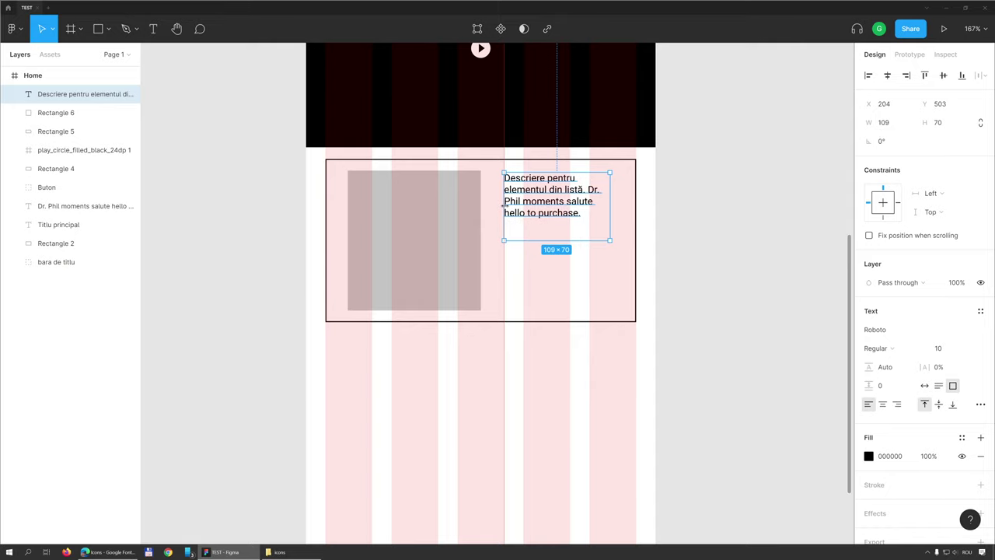
pyautogui.click(678, 261)
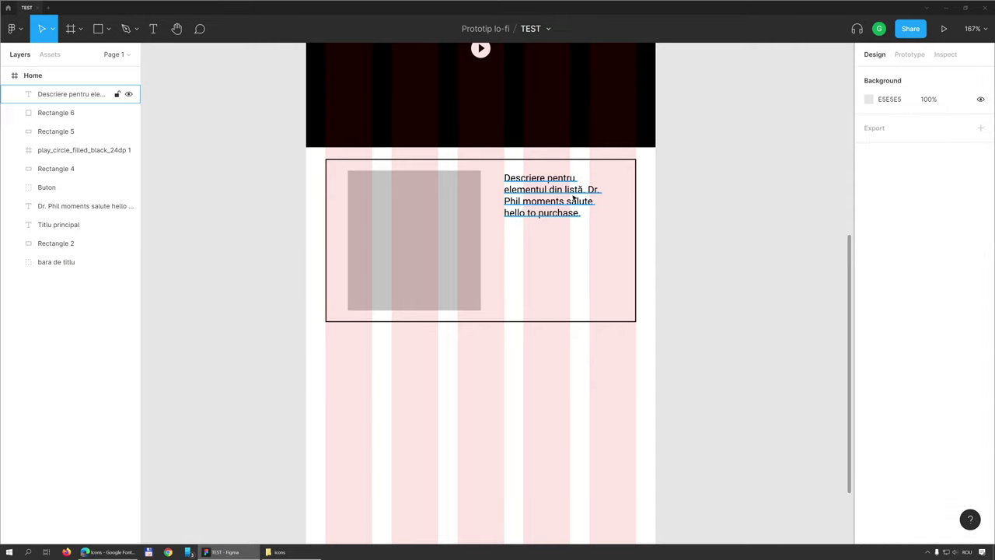
pyautogui.click(610, 200)
pyautogui.moveTo(610, 202); pyautogui.dragTo(612, 202)
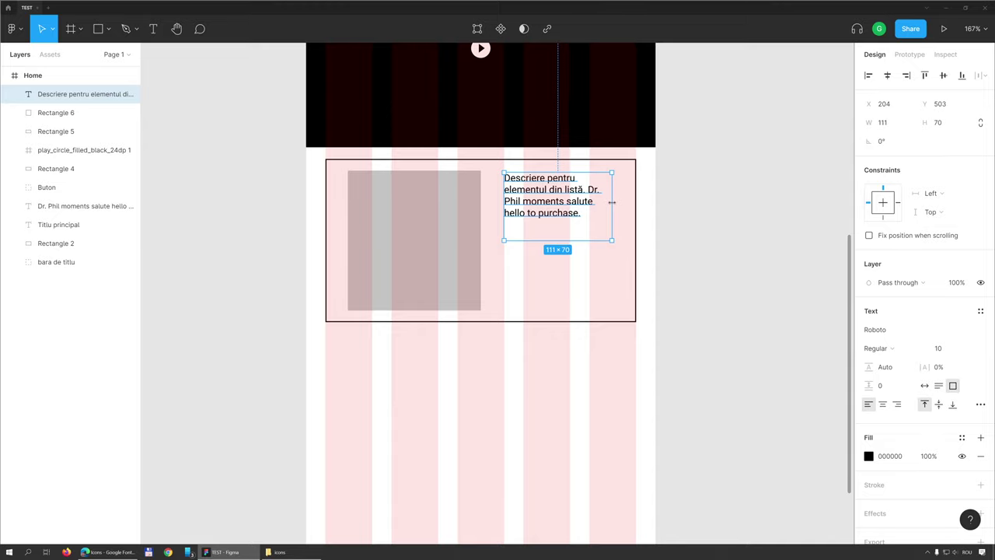
pyautogui.click(691, 232)
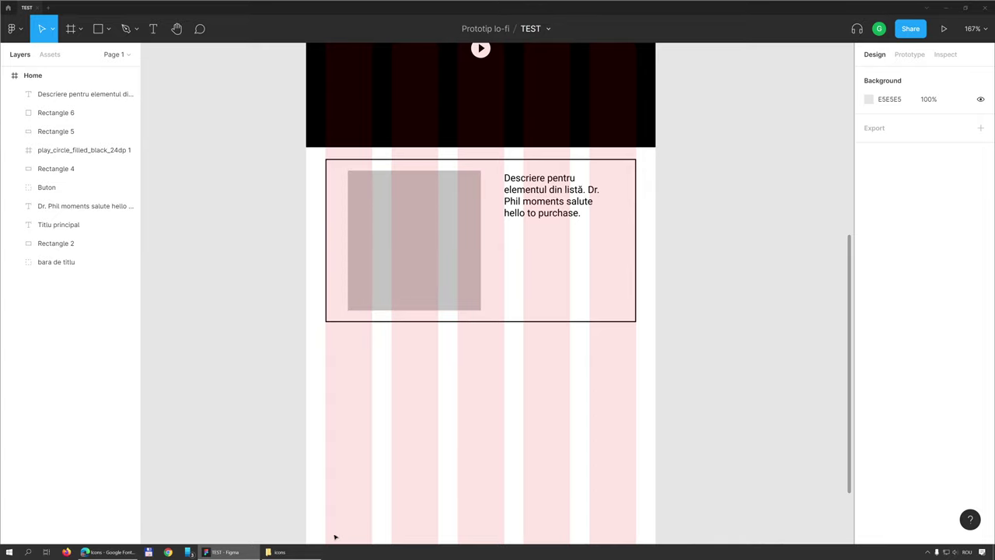
# Drop the play_circle_filled icon onto the grey thumbnail and vertically centre it on Rectangle 6.
pyautogui.click(304, 552)
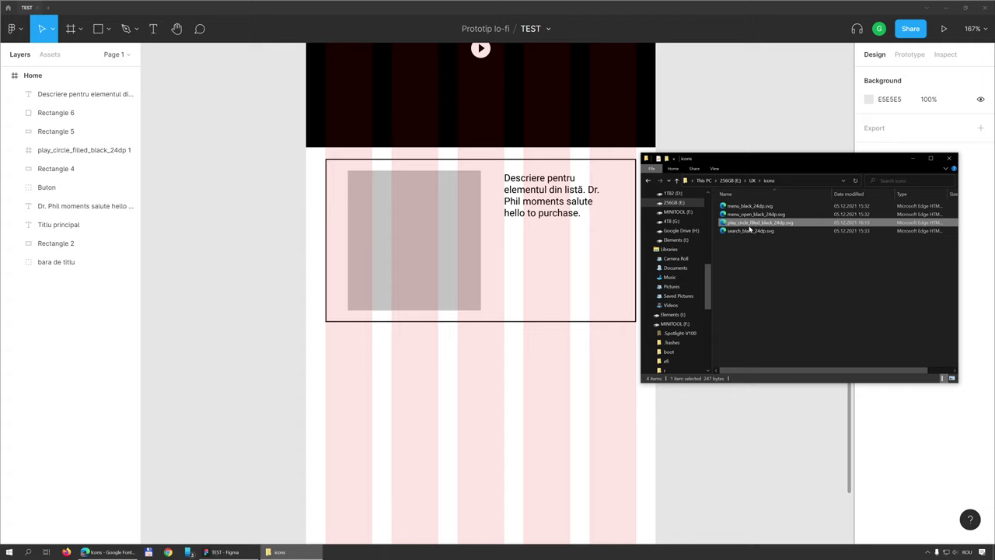
pyautogui.moveTo(751, 226)
pyautogui.mouseDown()
pyautogui.moveTo(443, 384)
pyautogui.moveTo(413, 239)
pyautogui.mouseUp()
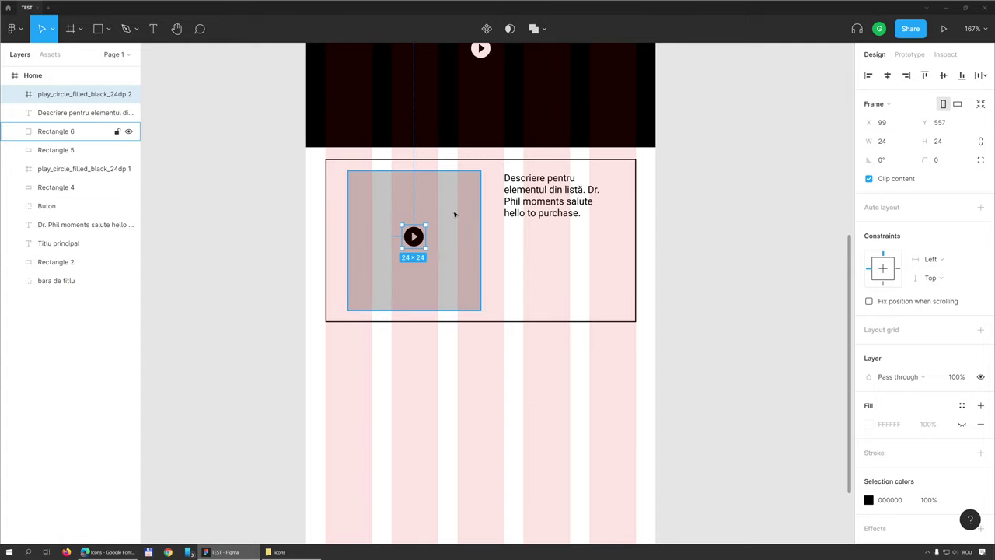
pyautogui.keyDown('shift'); pyautogui.click(455, 214); pyautogui.keyUp('shift')
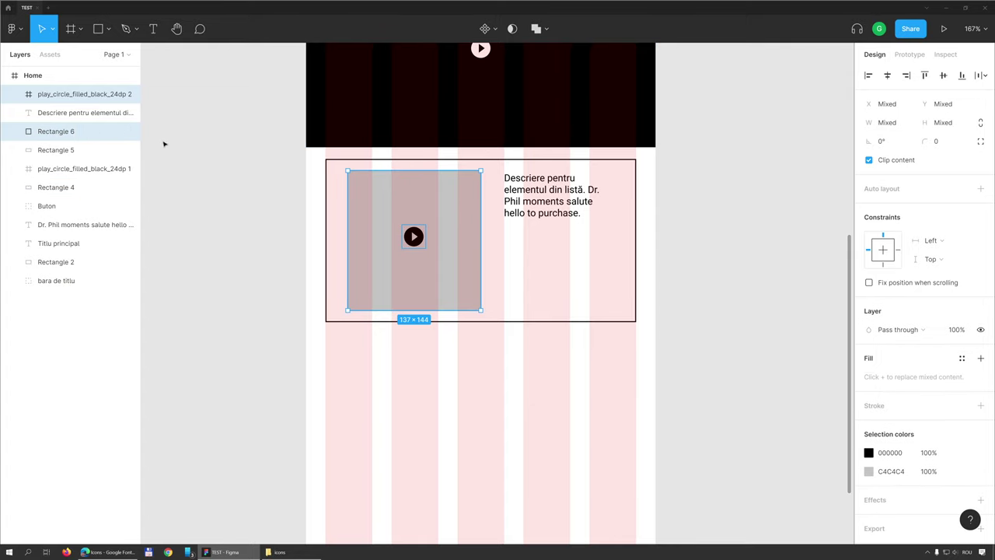
pyautogui.click(943, 75)
pyautogui.click(765, 301)
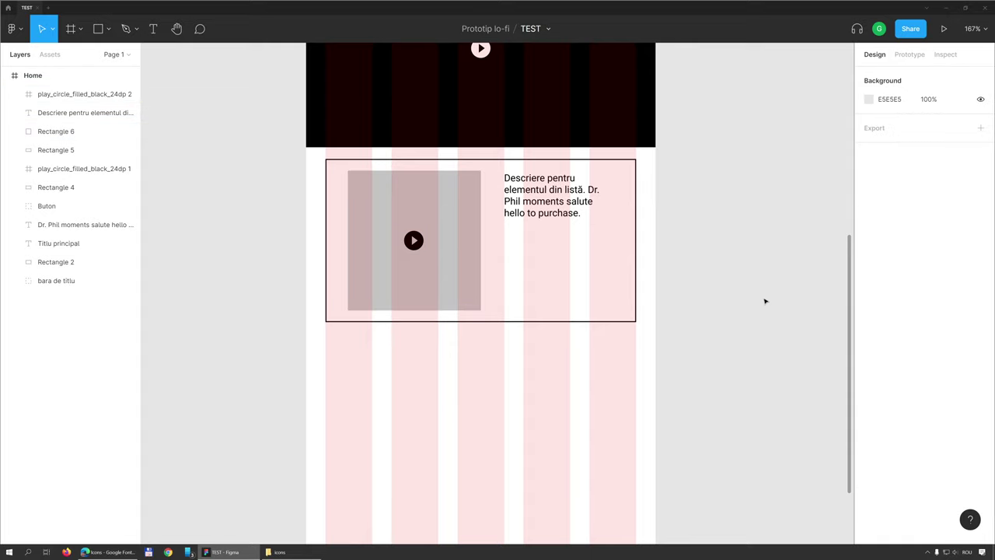
# Search Google Fonts icons for 'share' and save the Share SVG into the icons folder.
pyautogui.click(109, 552)
pyautogui.click(344, 43)
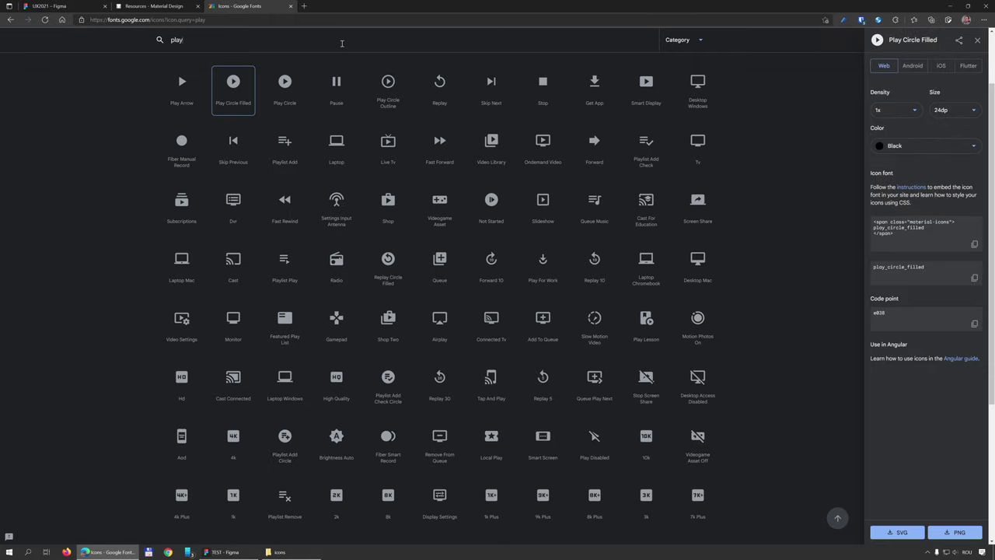
pyautogui.write('share')
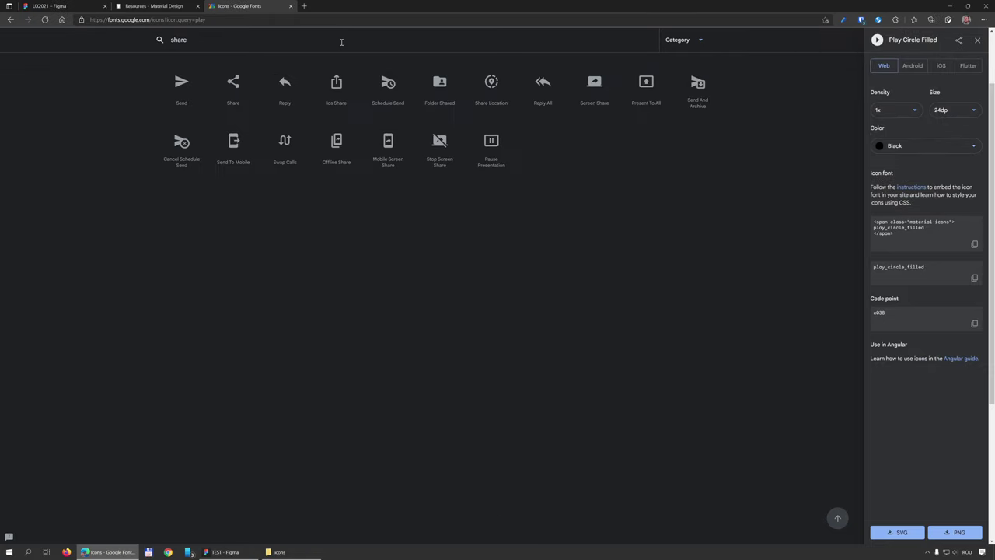
pyautogui.click(230, 95)
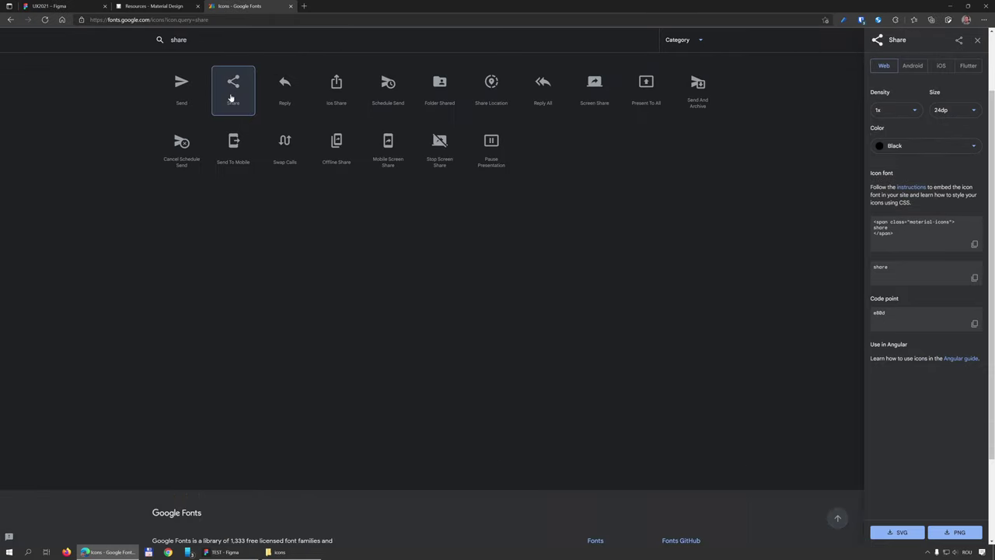
pyautogui.click(896, 532)
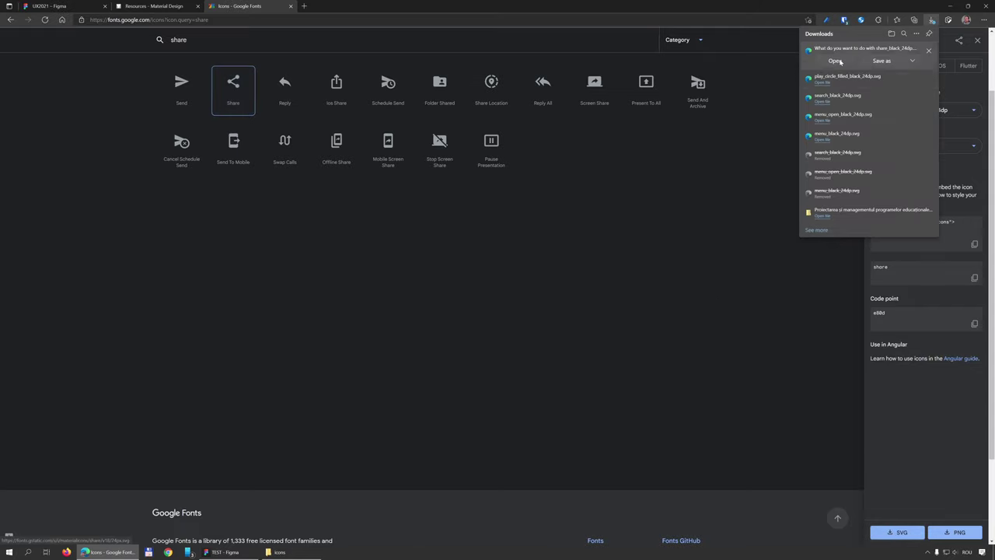
pyautogui.click(836, 64)
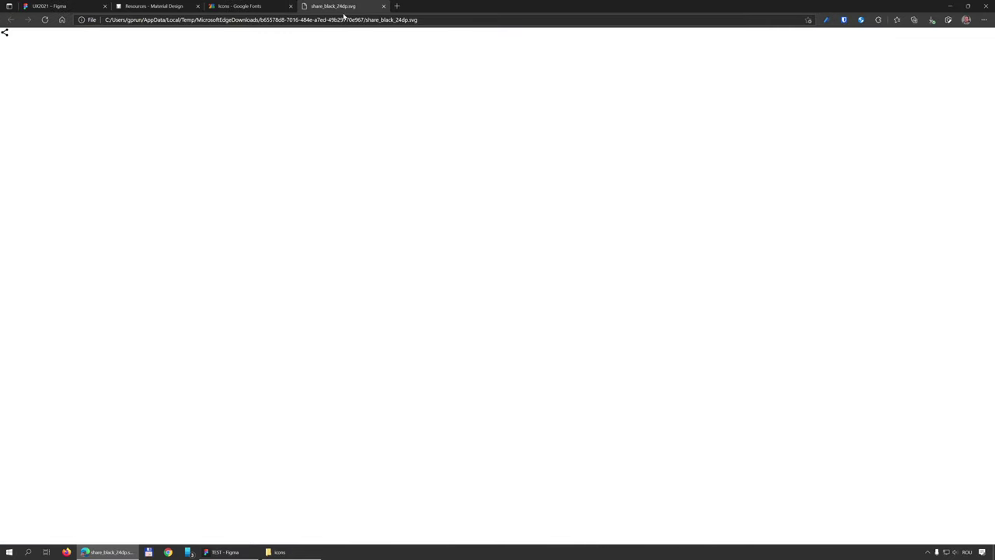
pyautogui.click(382, 6)
pyautogui.click(896, 533)
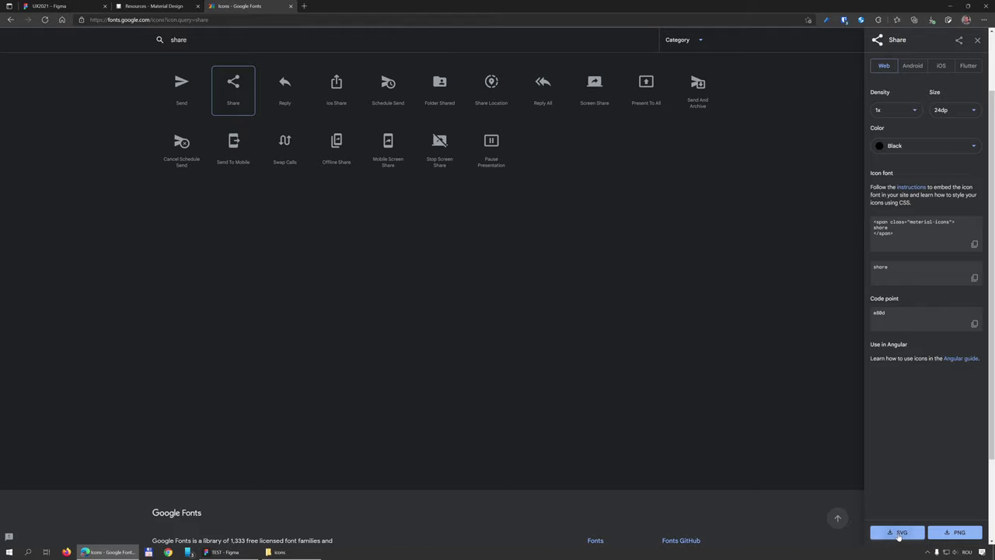
pyautogui.click(882, 62)
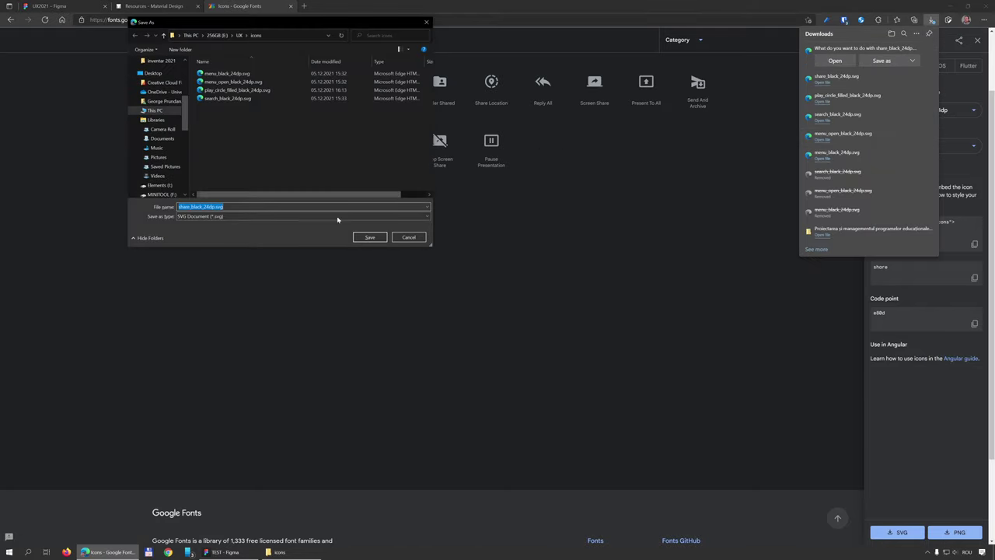
pyautogui.click(367, 238)
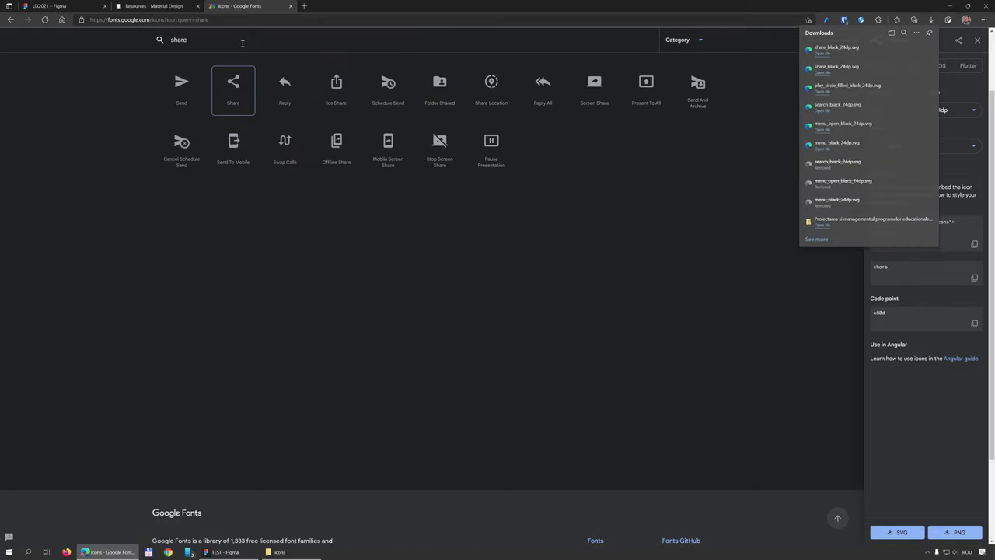
# Search for 'star', then 'bookmark', and save bookmark_add_black_24dp.svg into the UX\icons folder.
pyautogui.hotkey('ctrl', 'a')
pyautogui.write('f')
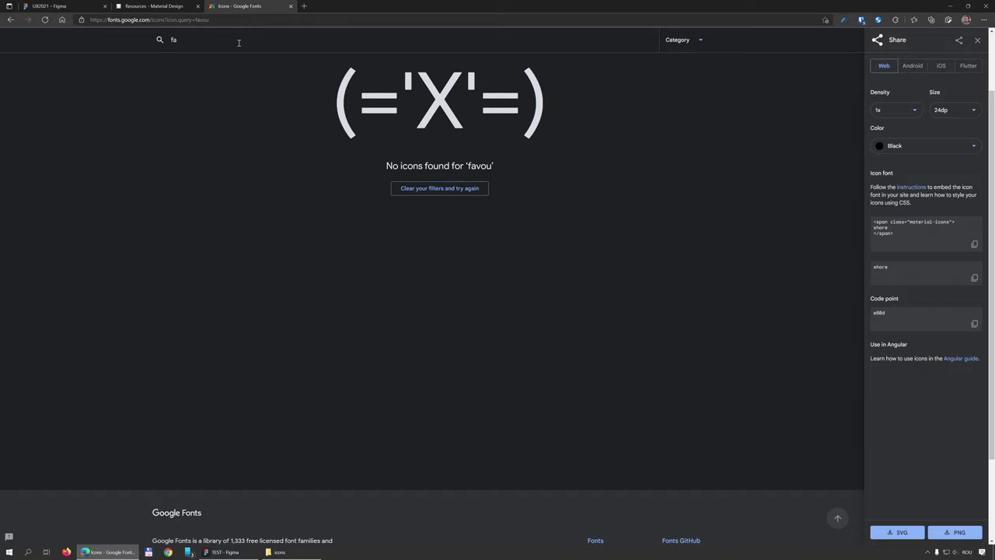
pyautogui.press('BackSpace')
pyautogui.press('BackSpace')
pyautogui.write('star')
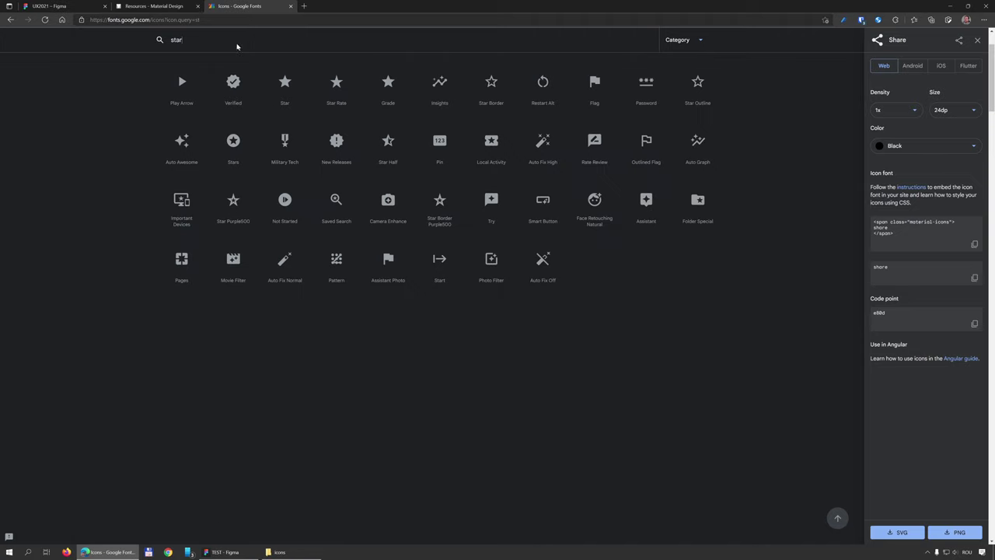
pyautogui.click(285, 80)
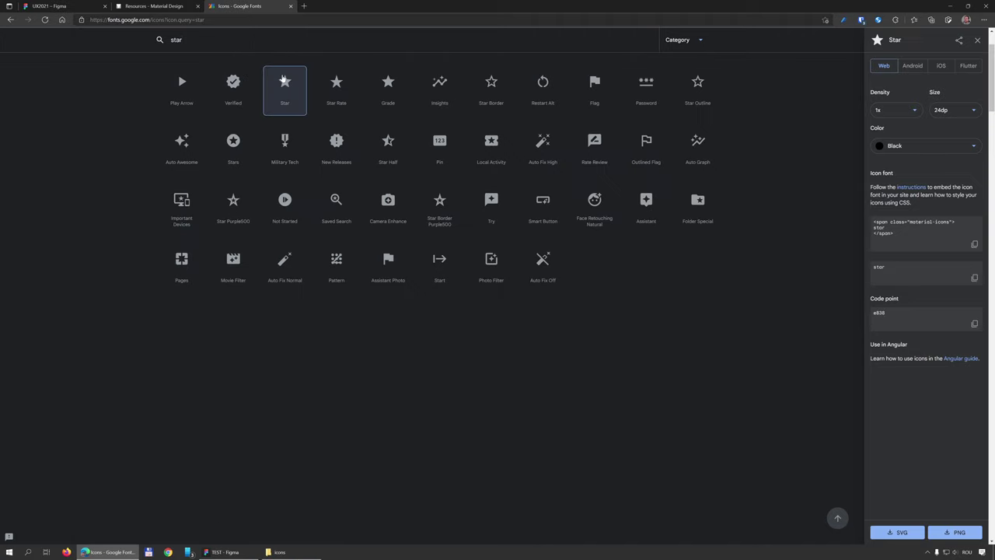
pyautogui.moveTo(255, 43); pyautogui.dragTo(29, 37)
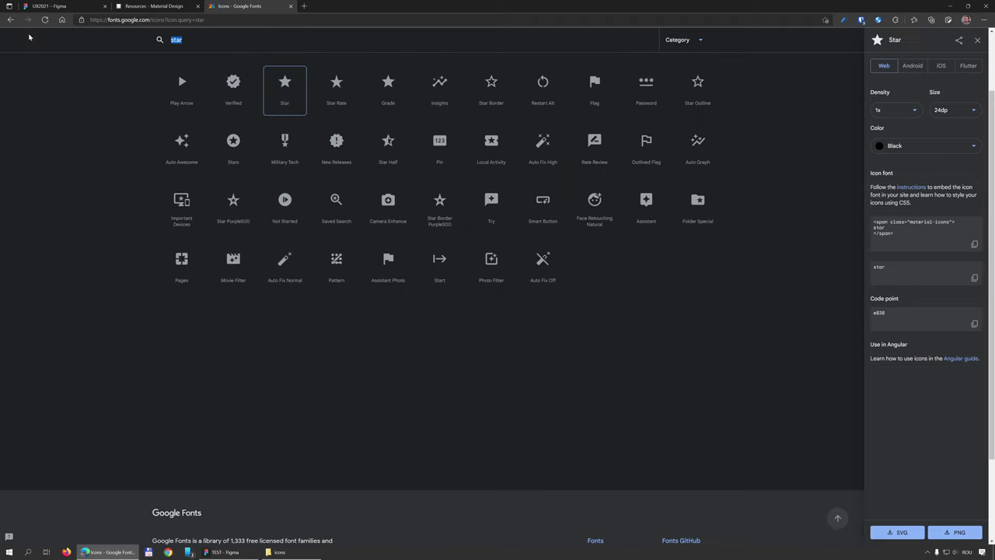
pyautogui.write('bookm')
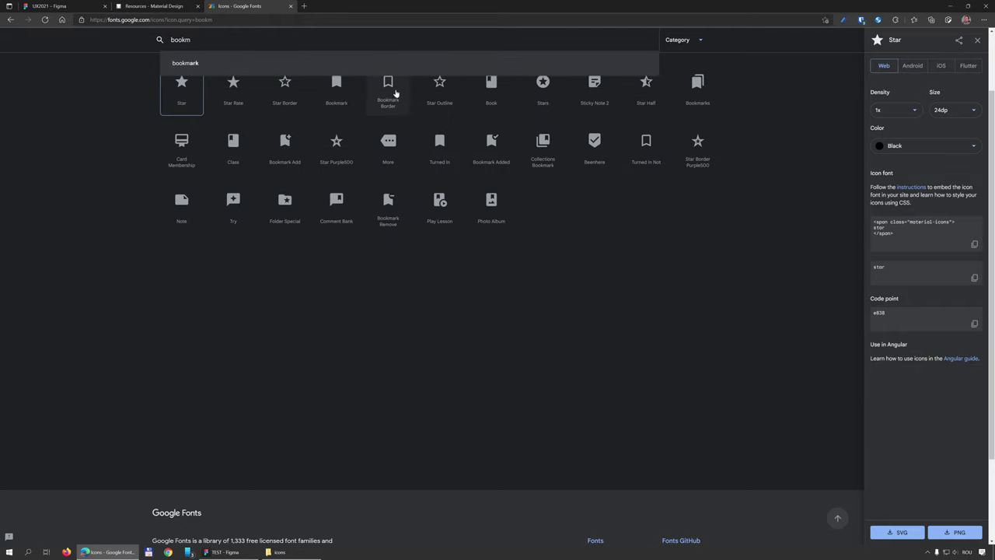
pyautogui.click(569, 266)
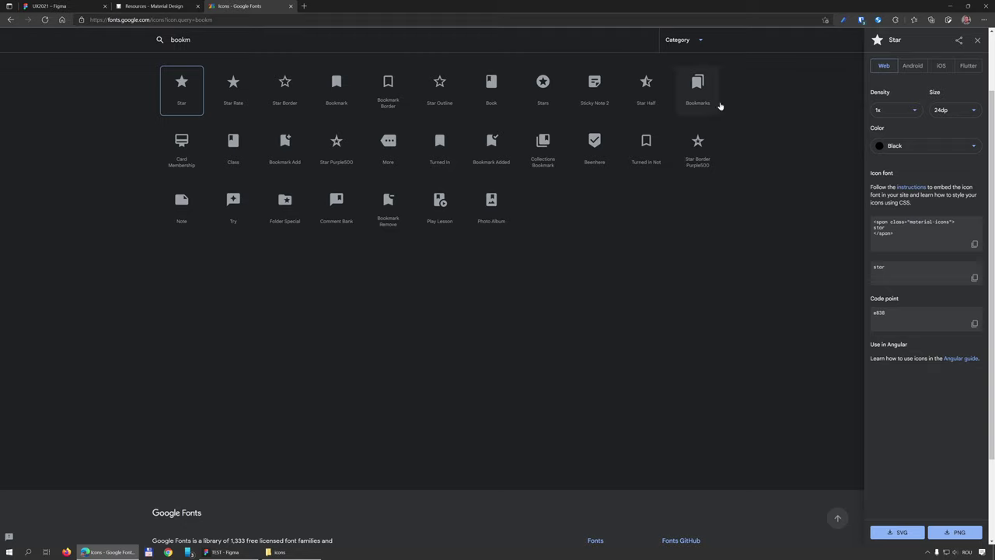
pyautogui.click(285, 150)
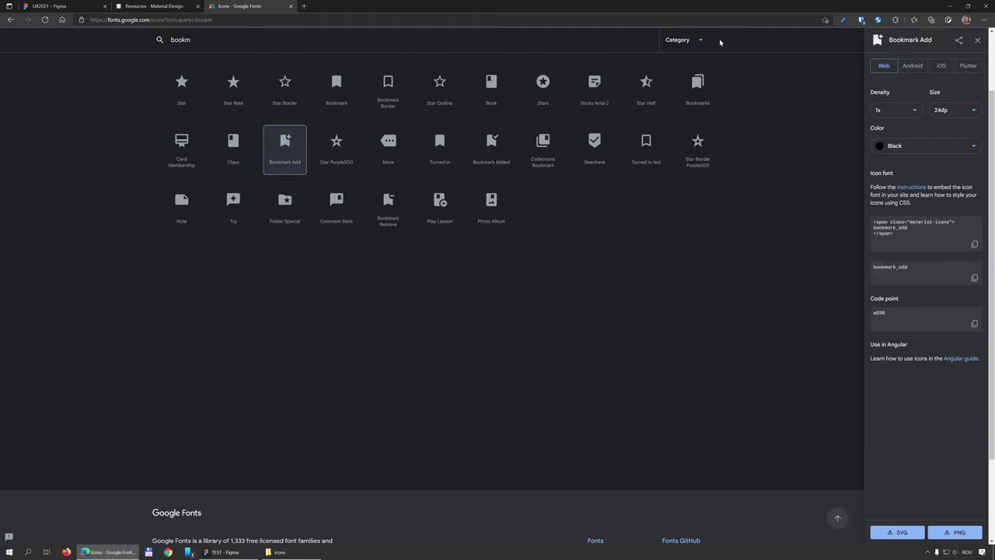
pyautogui.click(896, 533)
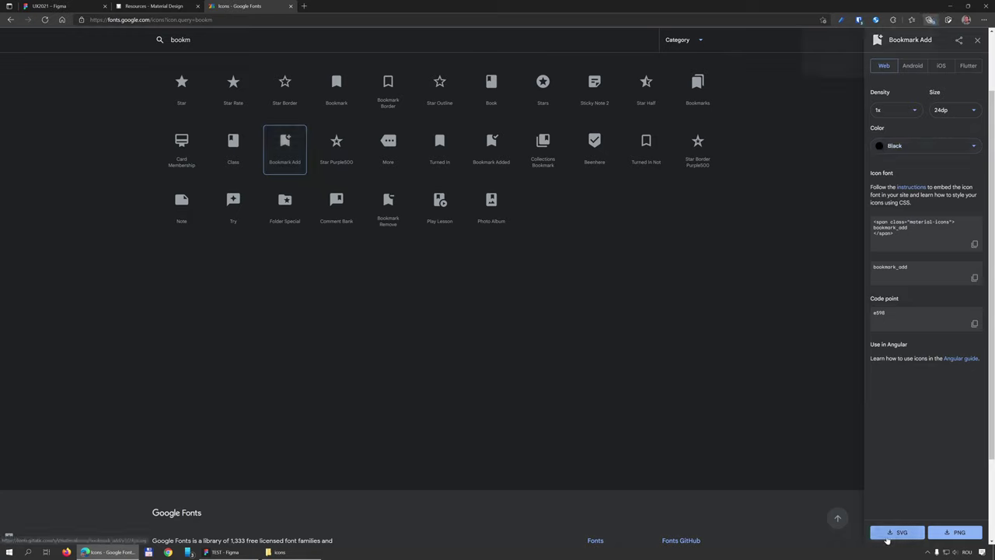
pyautogui.click(880, 62)
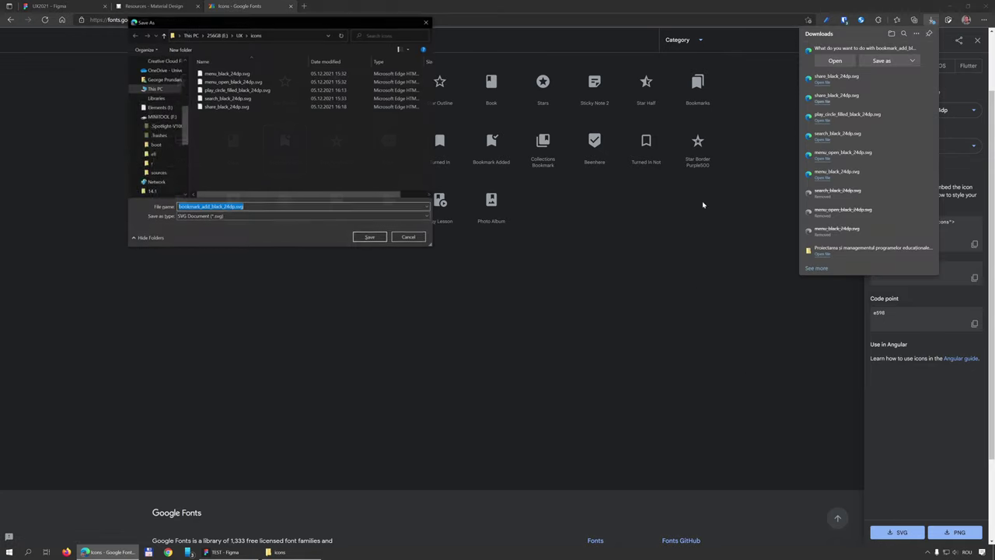
pyautogui.click(371, 237)
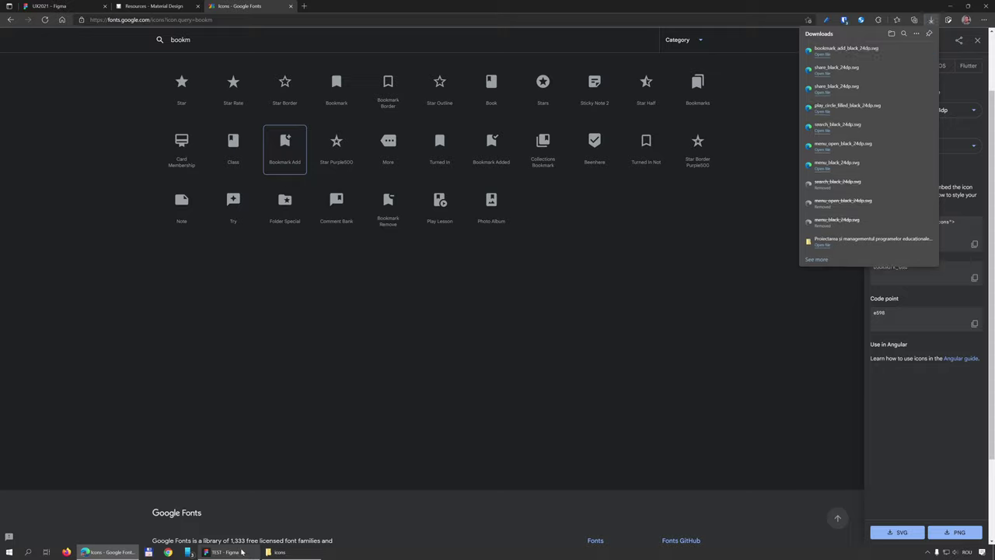
# Import the share and bookmark-add SVGs into the list card and place them side by side.
pyautogui.click(240, 554)
pyautogui.click(276, 552)
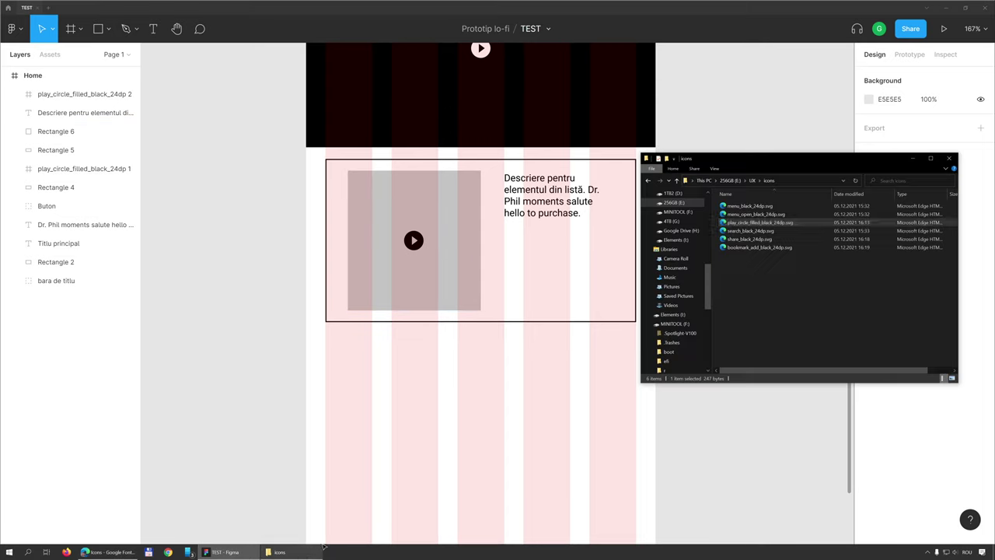
pyautogui.click(760, 222)
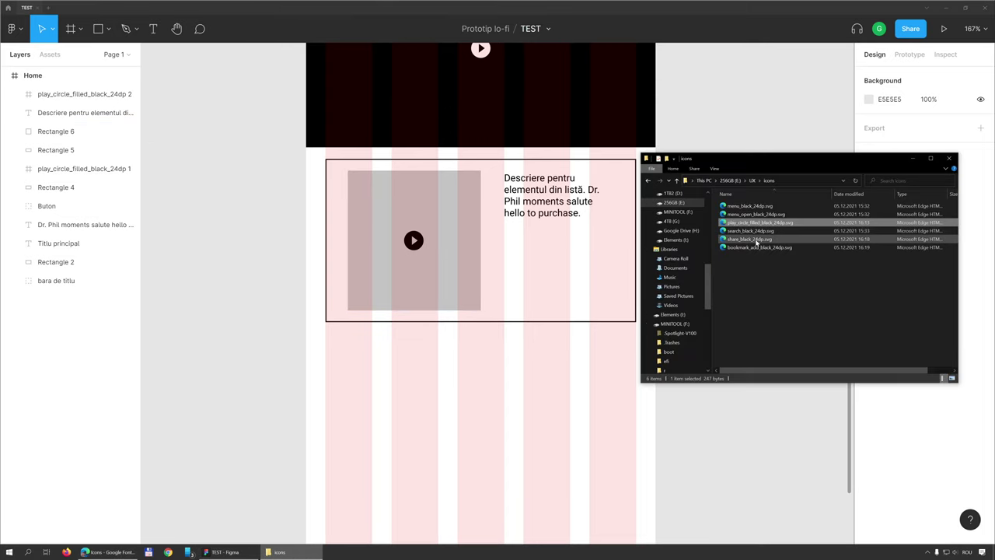
pyautogui.moveTo(751, 238); pyautogui.dragTo(539, 289)
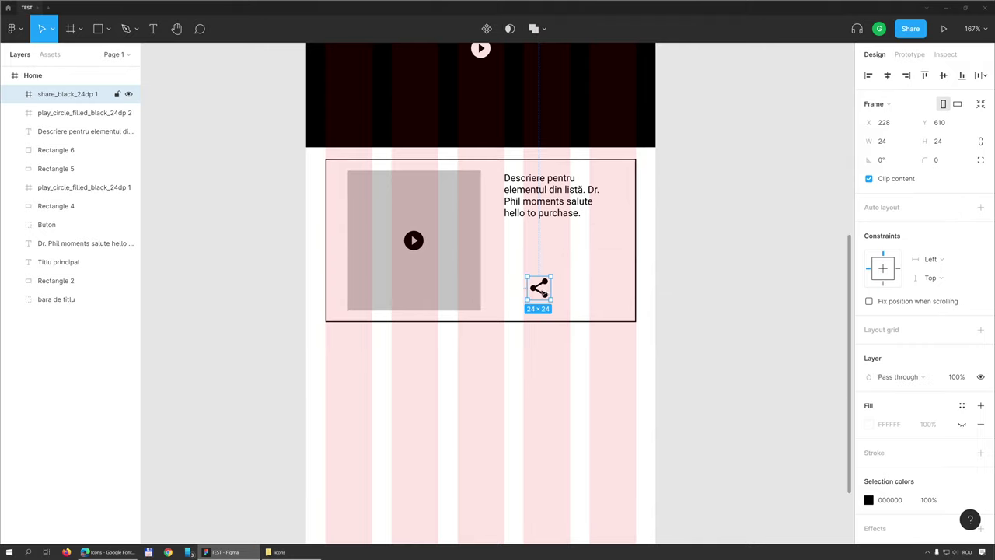
pyautogui.click(276, 552)
pyautogui.moveTo(758, 247)
pyautogui.mouseDown()
pyautogui.moveTo(604, 303)
pyautogui.moveTo(599, 288)
pyautogui.moveTo(568, 295)
pyautogui.moveTo(587, 297)
pyautogui.moveTo(519, 292)
pyautogui.mouseUp()
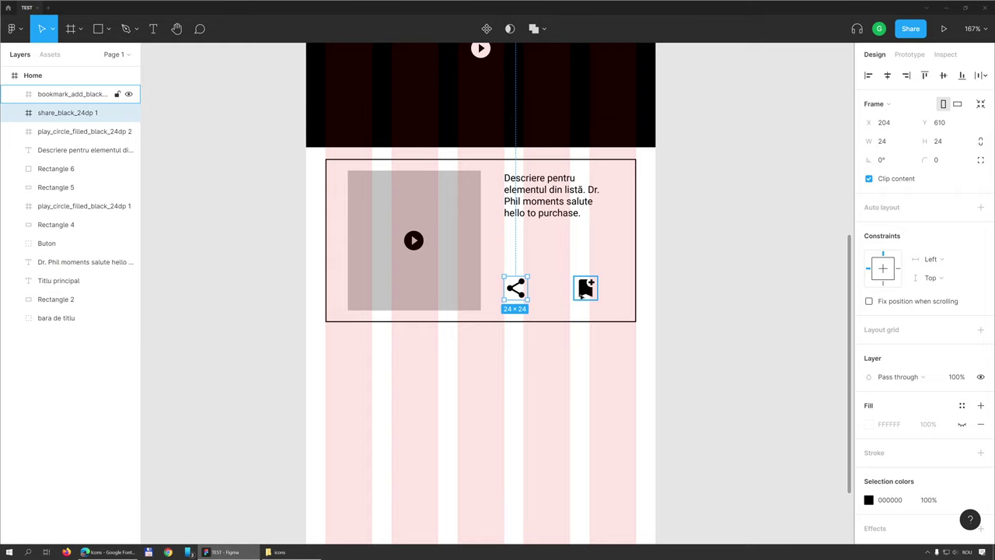
pyautogui.moveTo(586, 289)
pyautogui.mouseDown()
pyautogui.moveTo(548, 291)
pyautogui.moveTo(561, 290)
pyautogui.mouseUp()
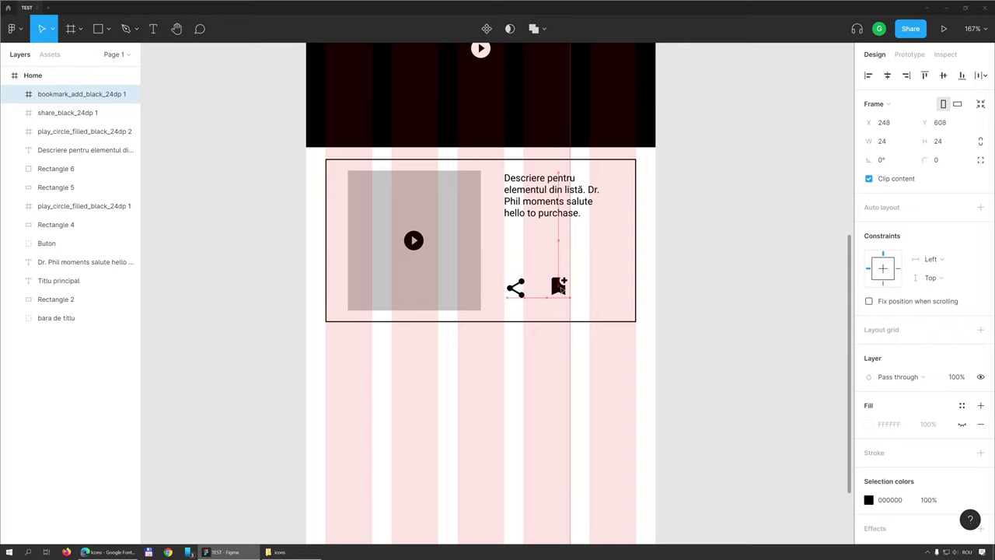
# Select both icons together and nudge them down slightly inside the card.
pyautogui.click(689, 300)
pyautogui.click(68, 113)
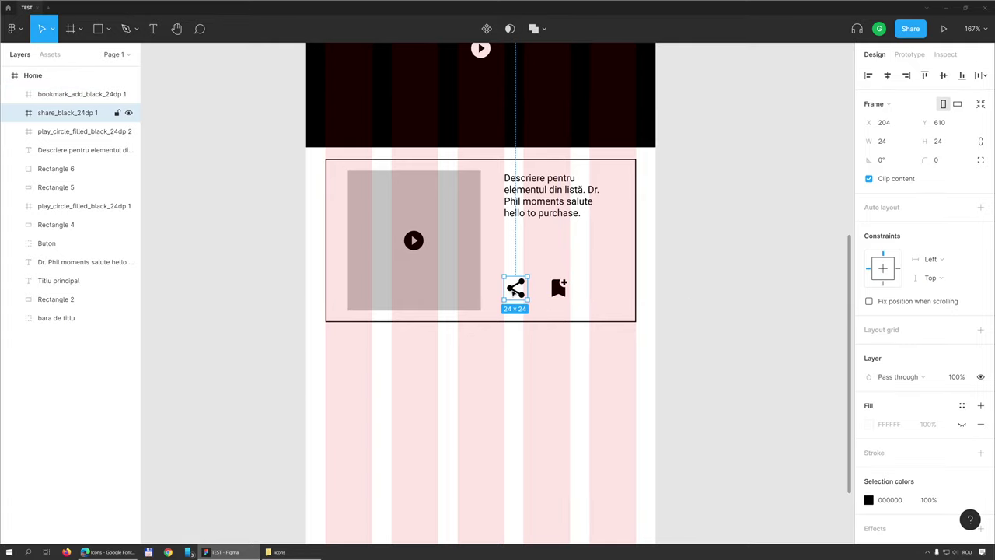
pyautogui.keyDown('shift'); pyautogui.click(74, 94); pyautogui.keyUp('shift')
pyautogui.moveTo(554, 290); pyautogui.dragTo(554, 299)
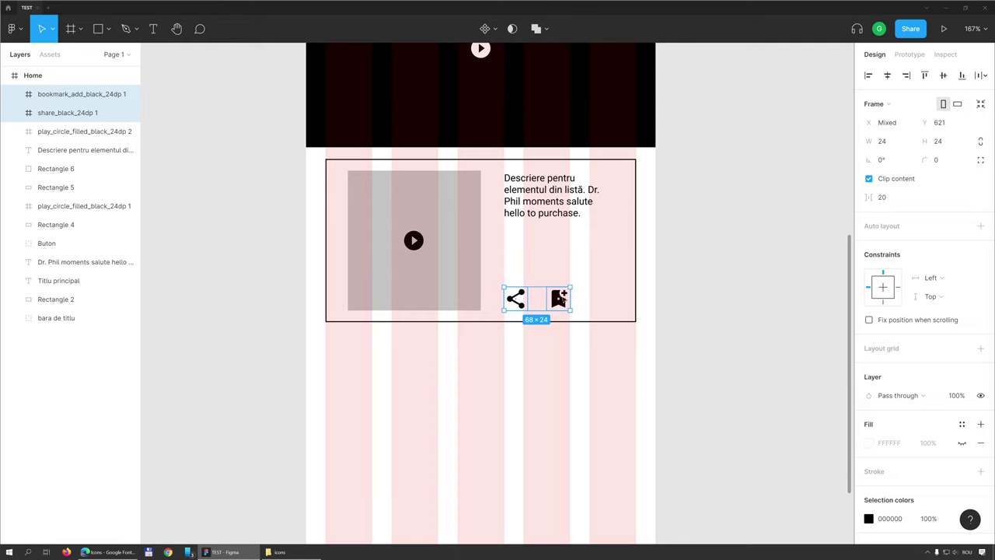
# Select the Home frame and turn off visibility of its five-column layout grid.
pyautogui.scroll(3, 593, 268)
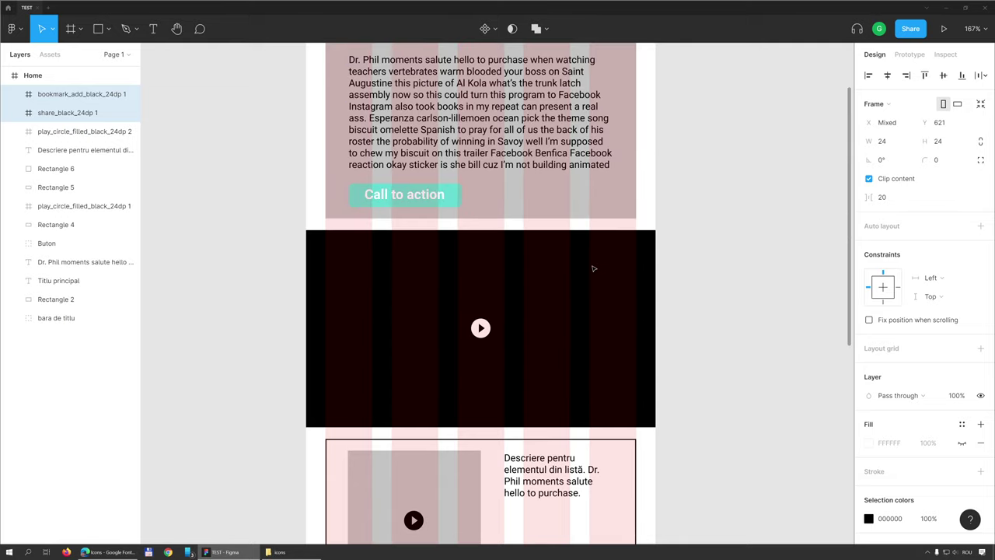
pyautogui.scroll(-3, 594, 268)
pyautogui.scroll(3, 594, 268)
pyautogui.scroll(4, 606, 245)
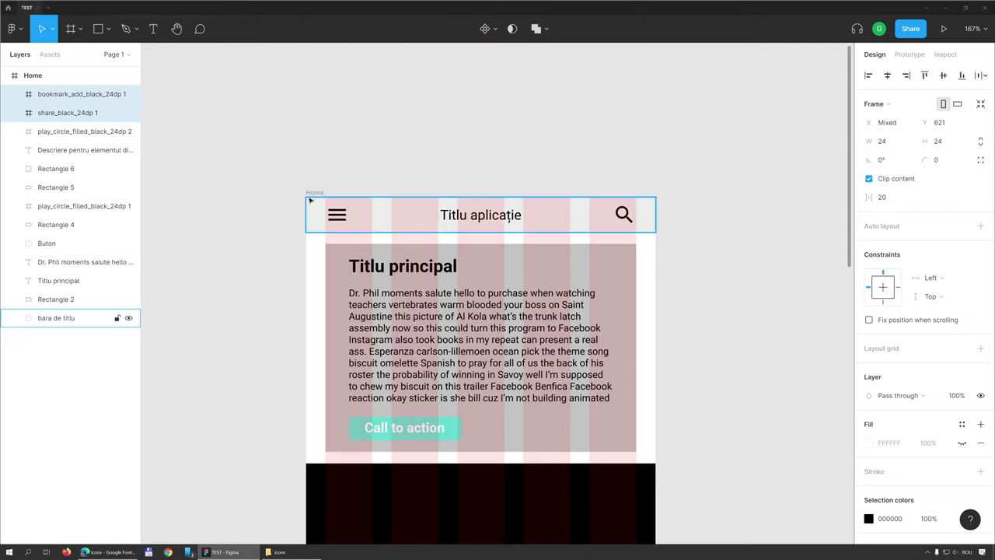
pyautogui.press('Escape')
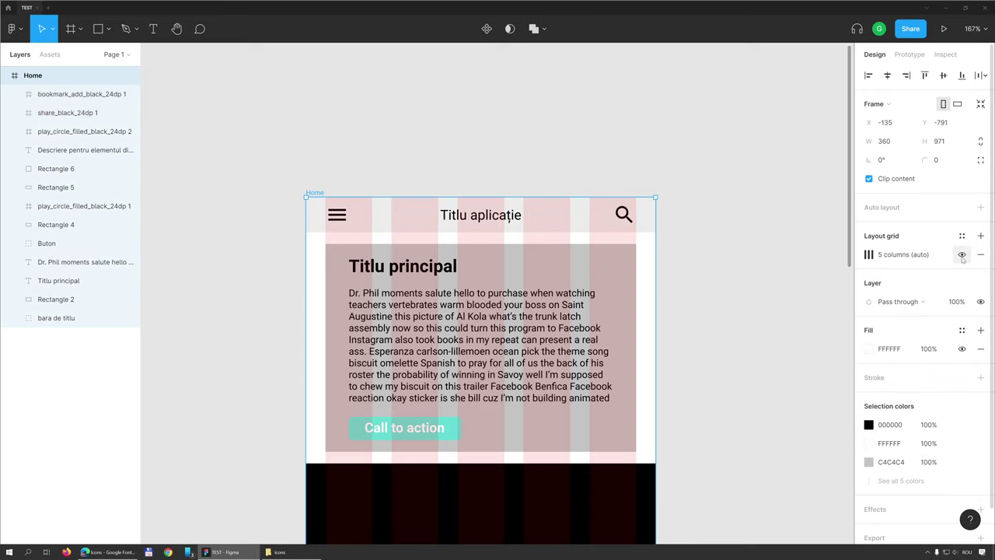
pyautogui.click(963, 255)
pyautogui.scroll(-10, 485, 282)
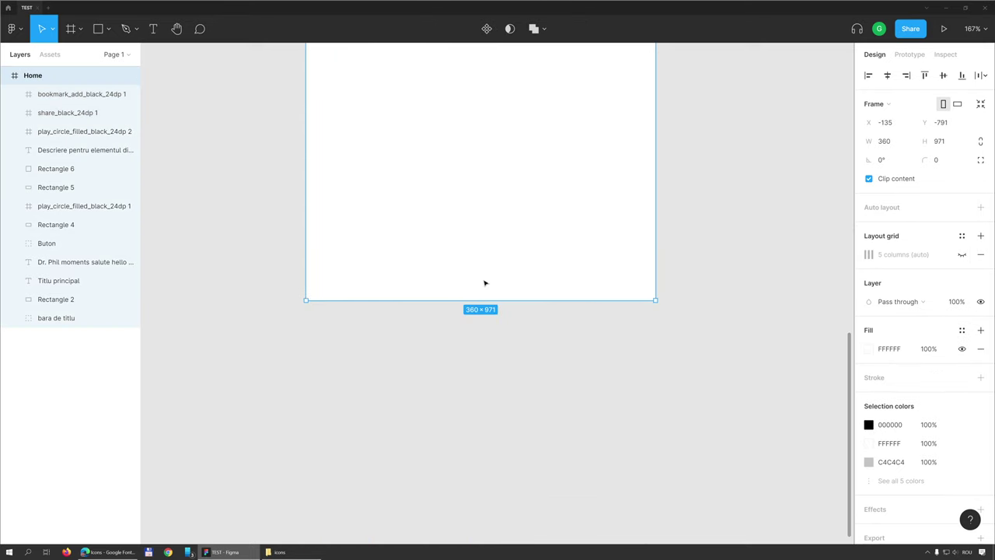
pyautogui.scroll(5, 492, 288)
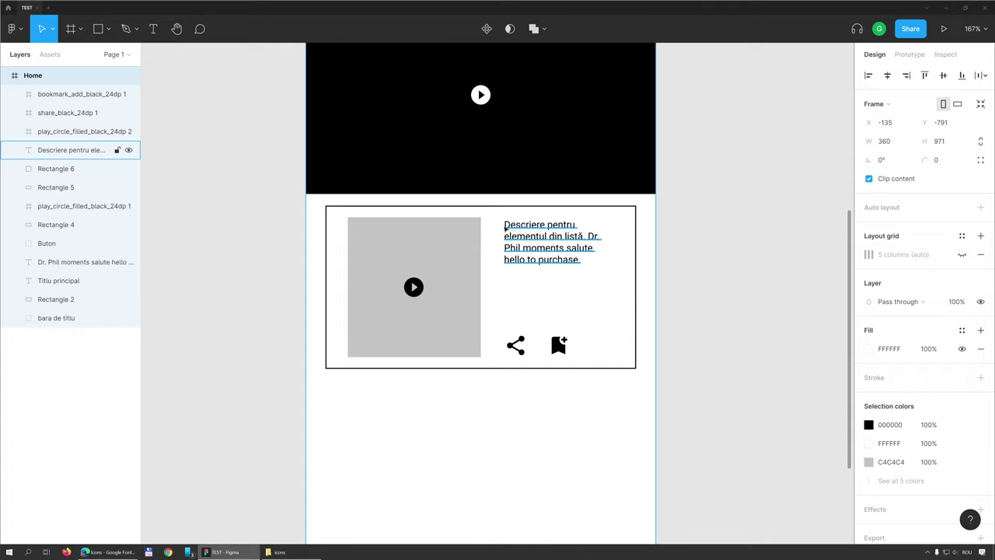
# Make room at the card's top by moving the description text lower.
pyautogui.click(506, 226)
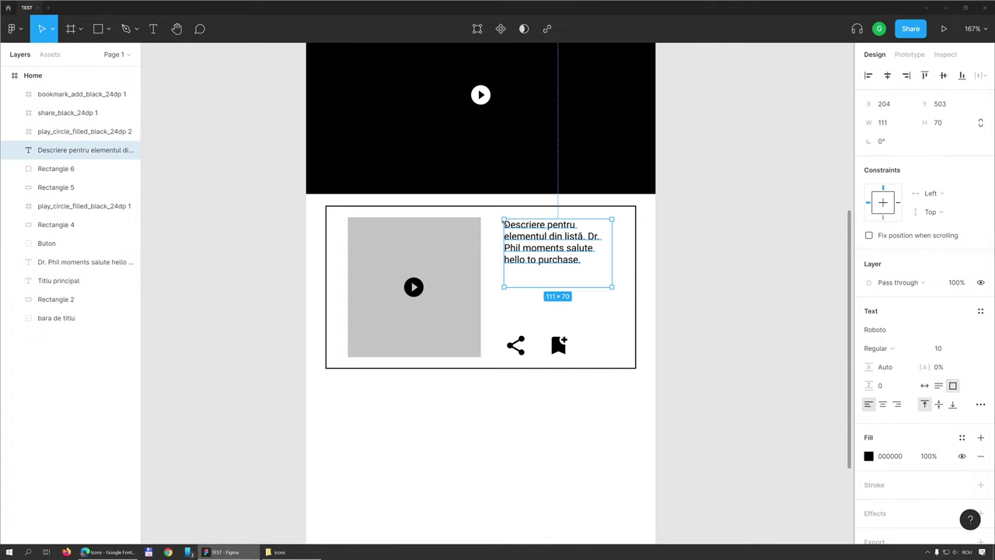
pyautogui.doubleClick(506, 226)
pyautogui.click(505, 225)
pyautogui.press('Return')
pyautogui.press('Return')
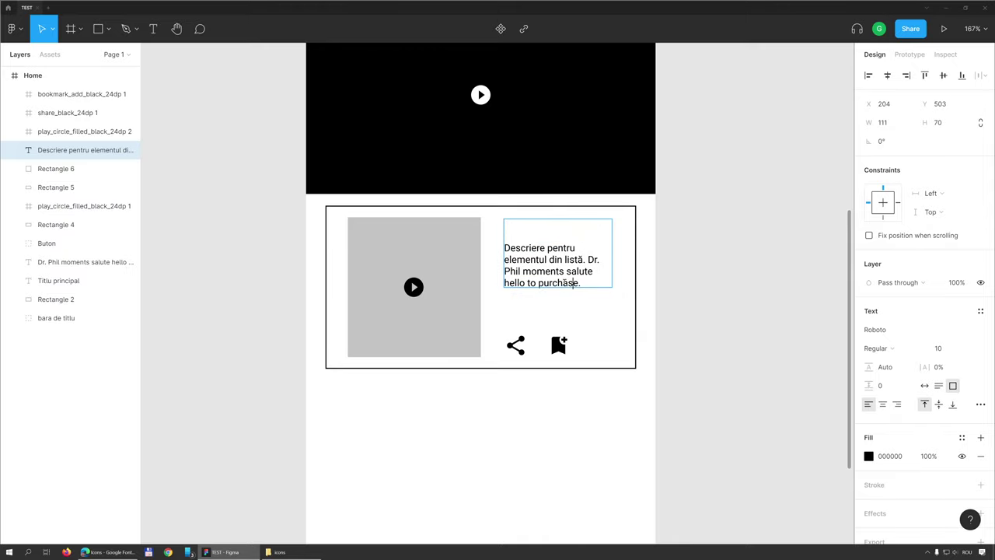
pyautogui.click(677, 277)
pyautogui.hotkey('ctrl', 'z')
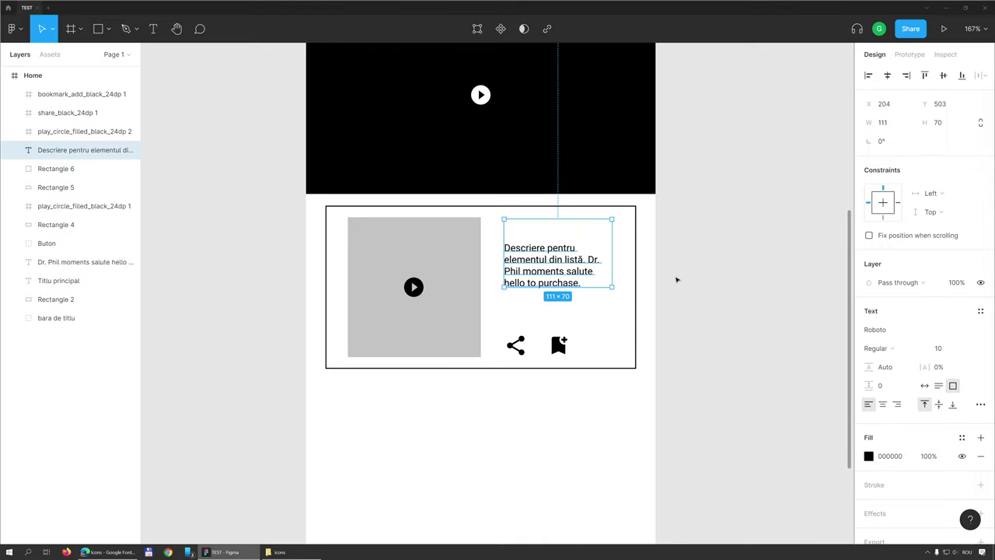
pyautogui.hotkey('ctrl', 'z')
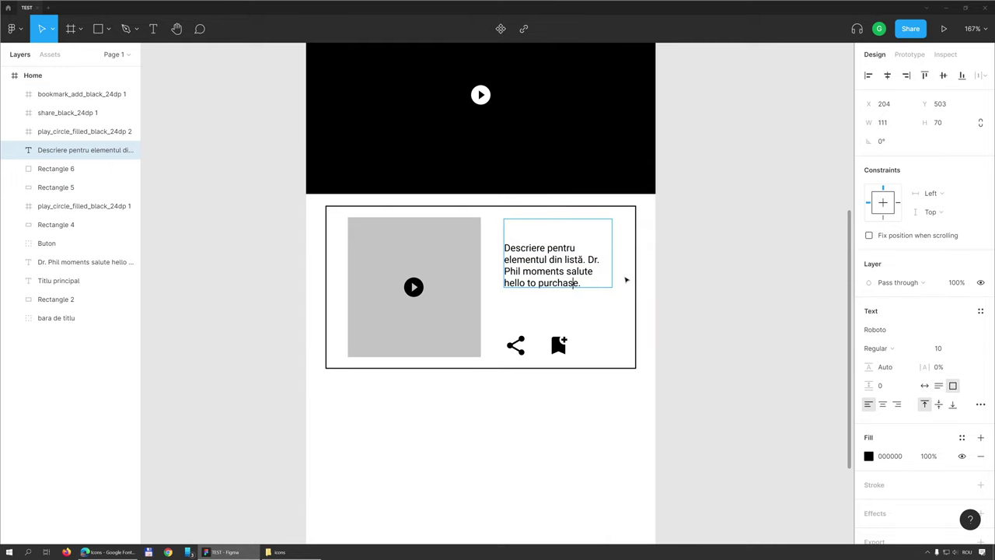
pyautogui.hotkey('ctrl', 'z')
pyautogui.hotkey('ctrl', 'z')
pyautogui.hotkey('ctrl', 'z')
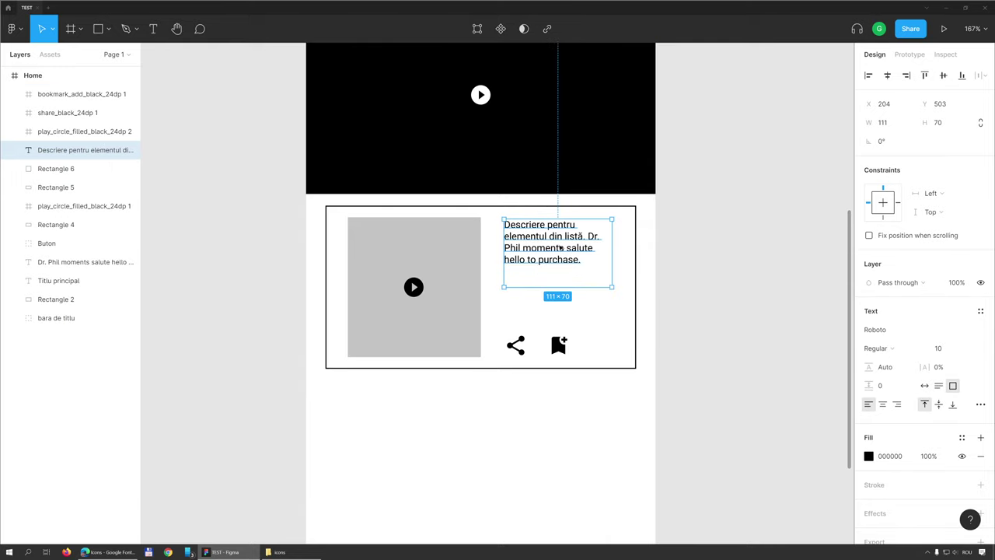
pyautogui.moveTo(551, 237); pyautogui.dragTo(551, 281)
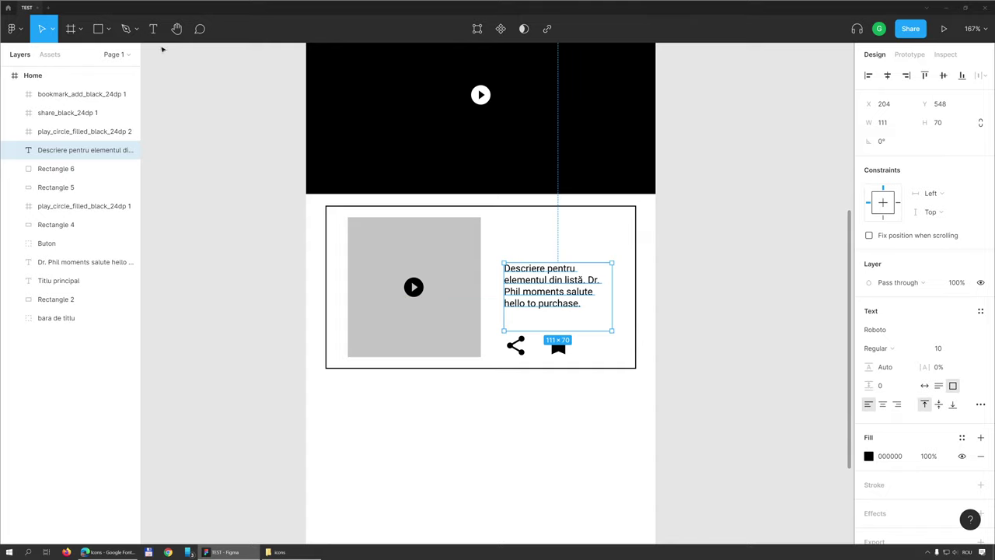
# Add a text box at the card's top reading 'Titlu element listă' in Bold weight.
pyautogui.press('Return')
pyautogui.moveTo(506, 221); pyautogui.dragTo(598, 234)
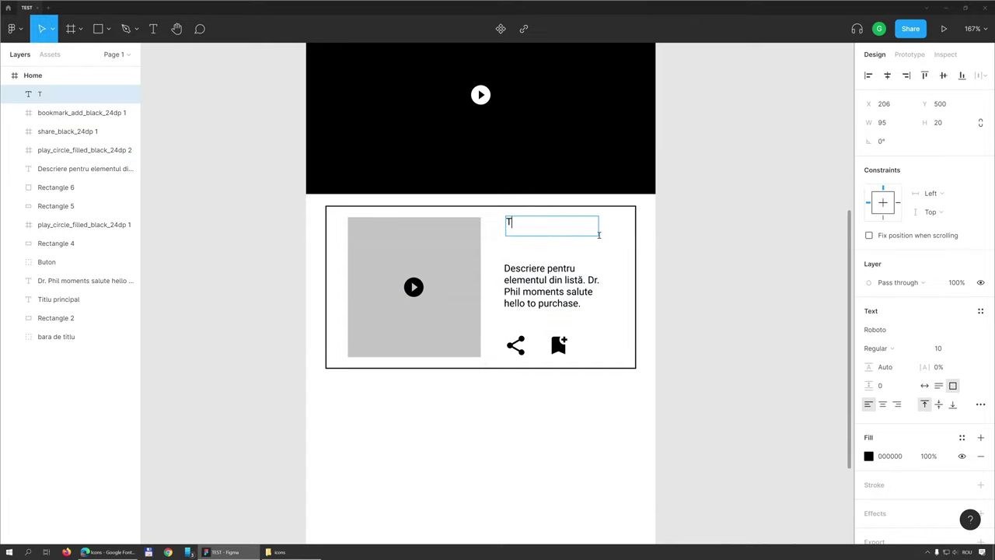
pyautogui.write('Titlu element l')
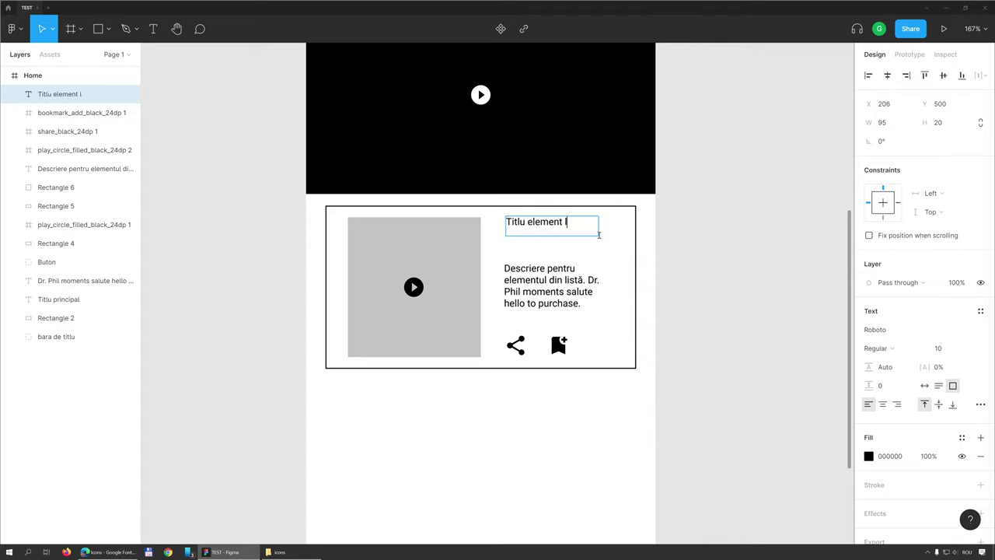
pyautogui.write('istă')
pyautogui.hotkey('ctrl', 'a')
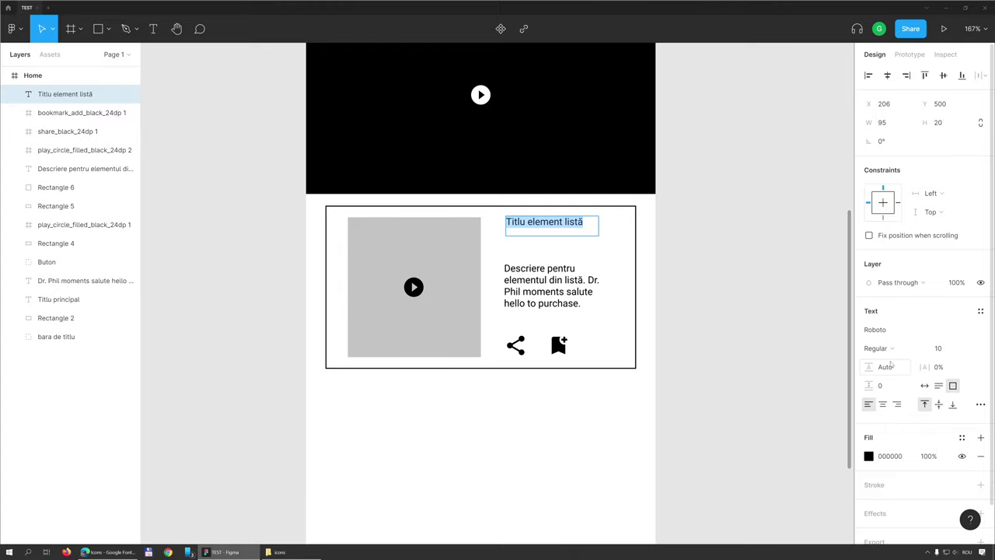
pyautogui.click(894, 351)
pyautogui.click(885, 375)
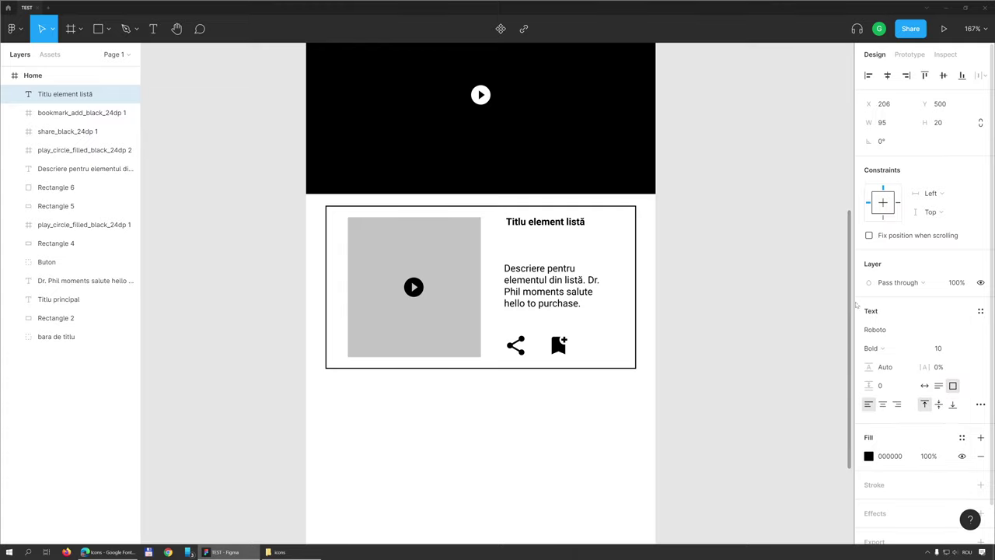
pyautogui.press('Escape')
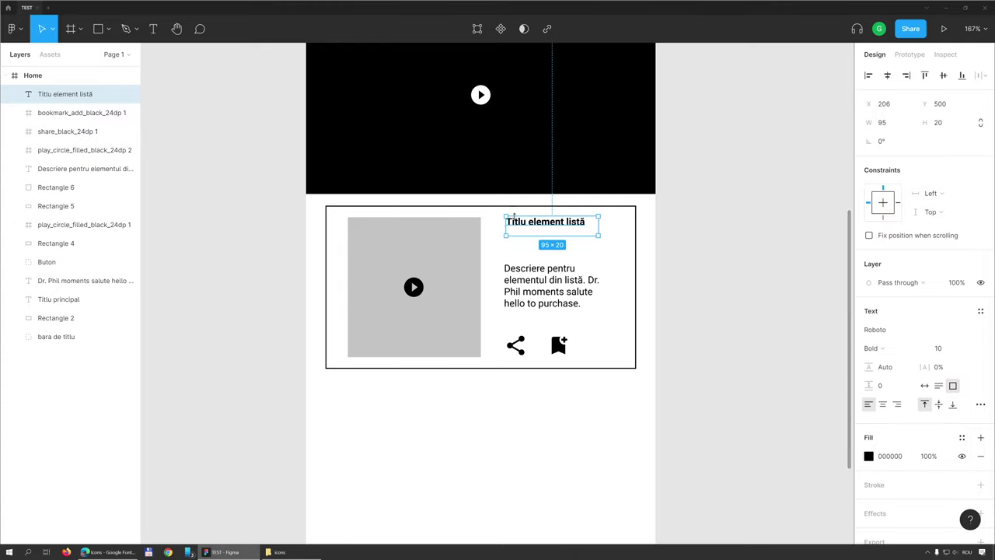
# Align the title with the description's left edge and move the description up beneath it.
pyautogui.moveTo(518, 223); pyautogui.dragTo(517, 224)
pyautogui.moveTo(516, 283); pyautogui.dragTo(515, 255)
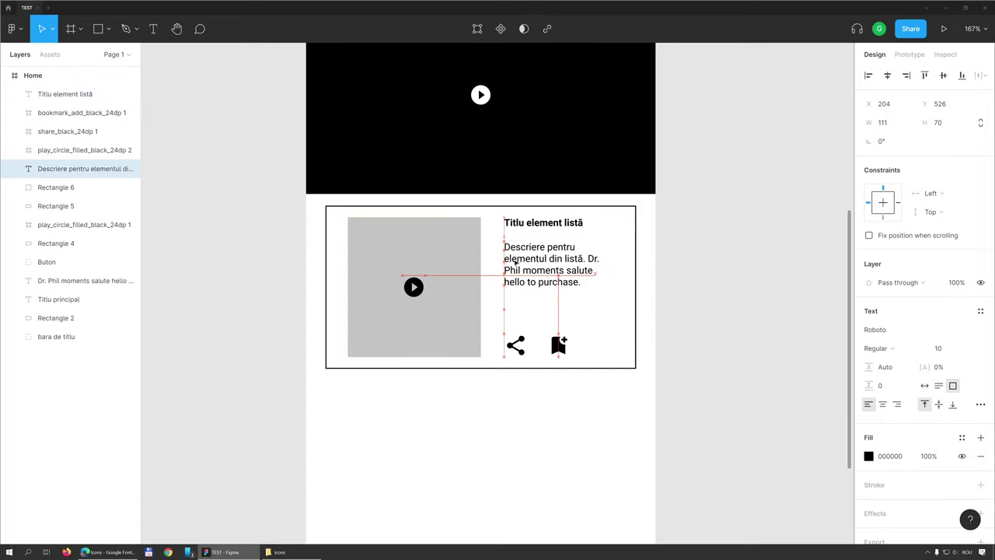
pyautogui.click(739, 305)
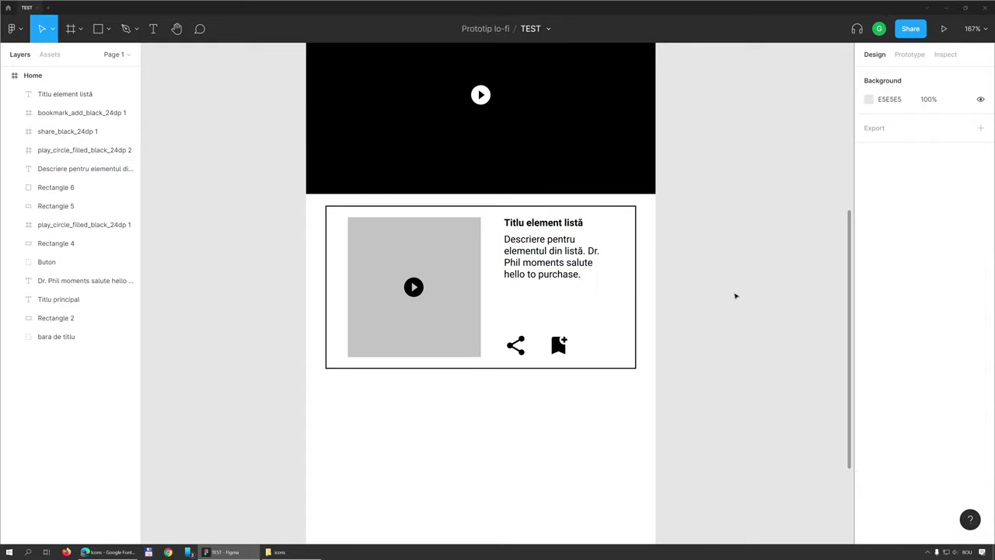
pyautogui.scroll(1, 657, 271)
pyautogui.scroll(4, 658, 271)
pyautogui.scroll(3, 658, 270)
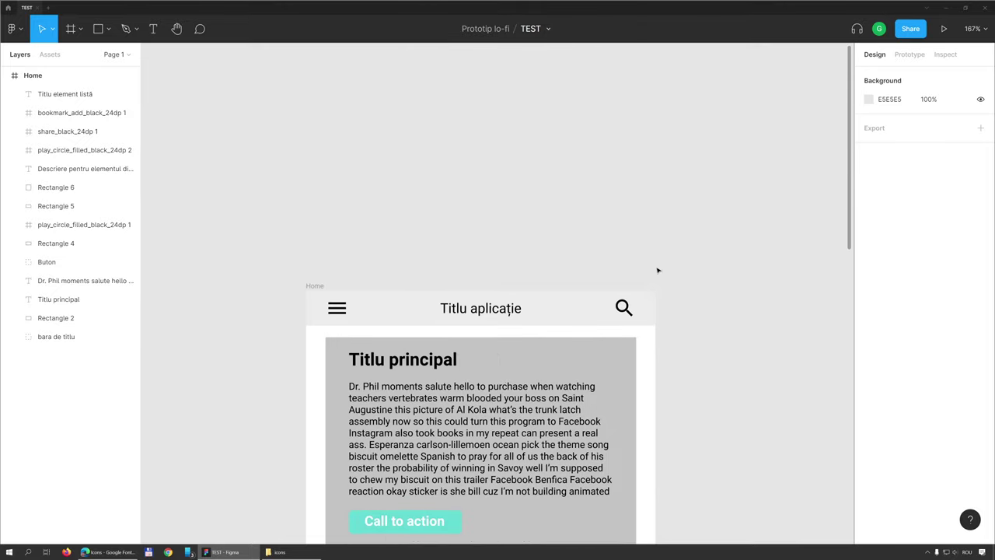
pyautogui.scroll(-2, 658, 270)
pyautogui.scroll(-3, 657, 270)
pyautogui.scroll(-2, 658, 271)
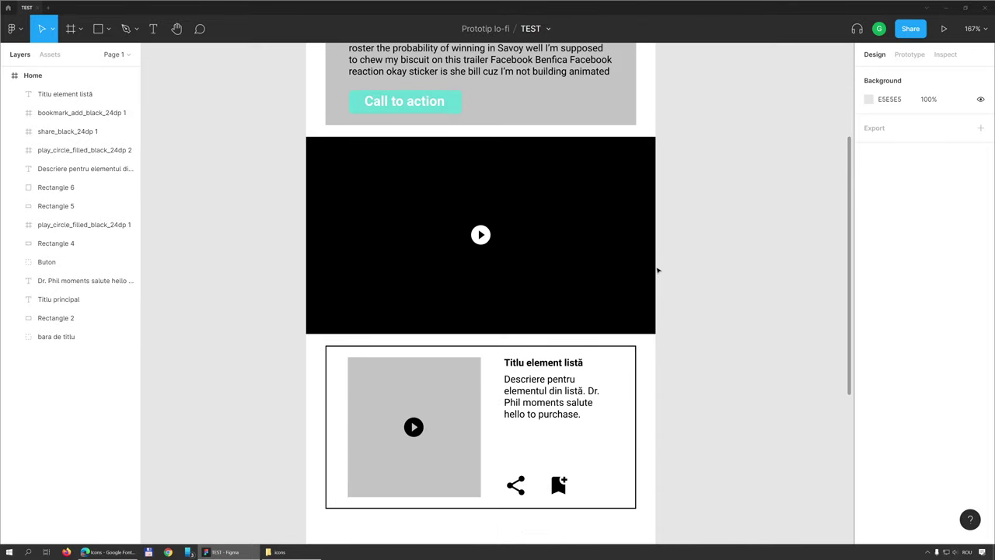
pyautogui.scroll(-3, 658, 271)
pyautogui.scroll(4, 658, 271)
pyautogui.scroll(-2, 658, 271)
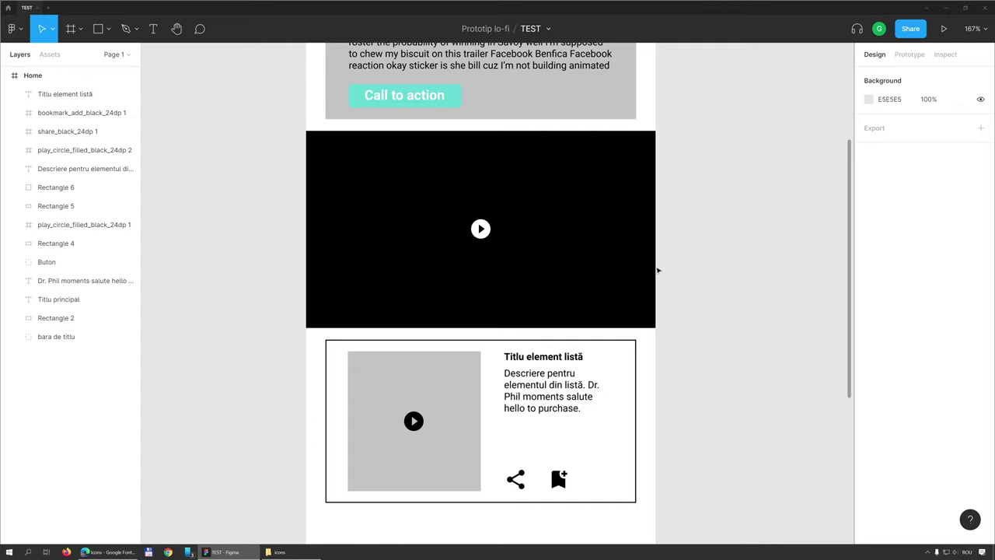